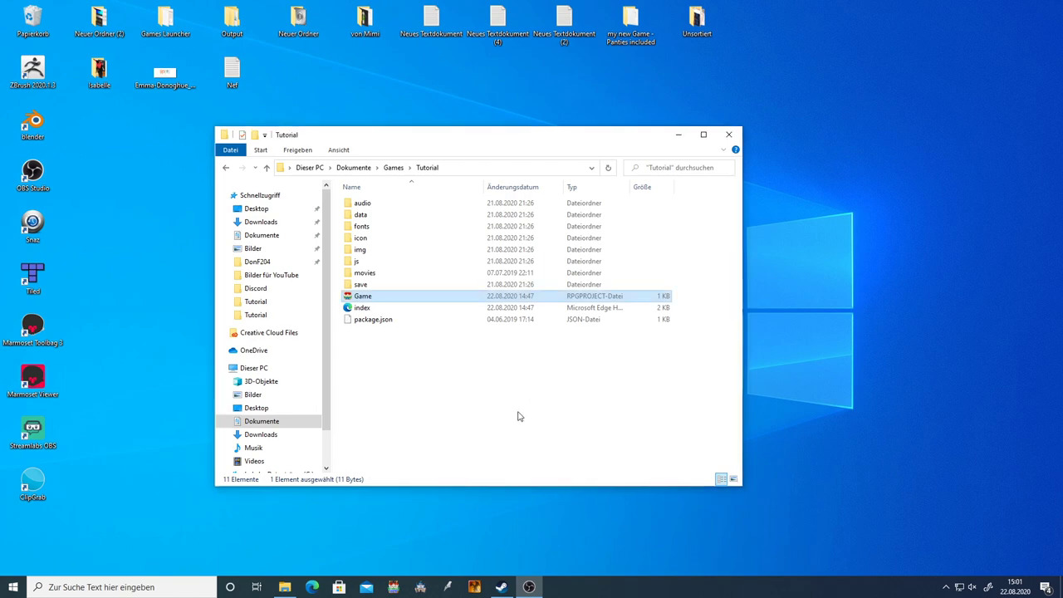
- Open the Tutorial project's Game file in RPG Maker MV and view its Old Town Road and Karottenfarm maps
drag(522, 412, 354, 193)
click(475, 432)
double_click(363, 296)
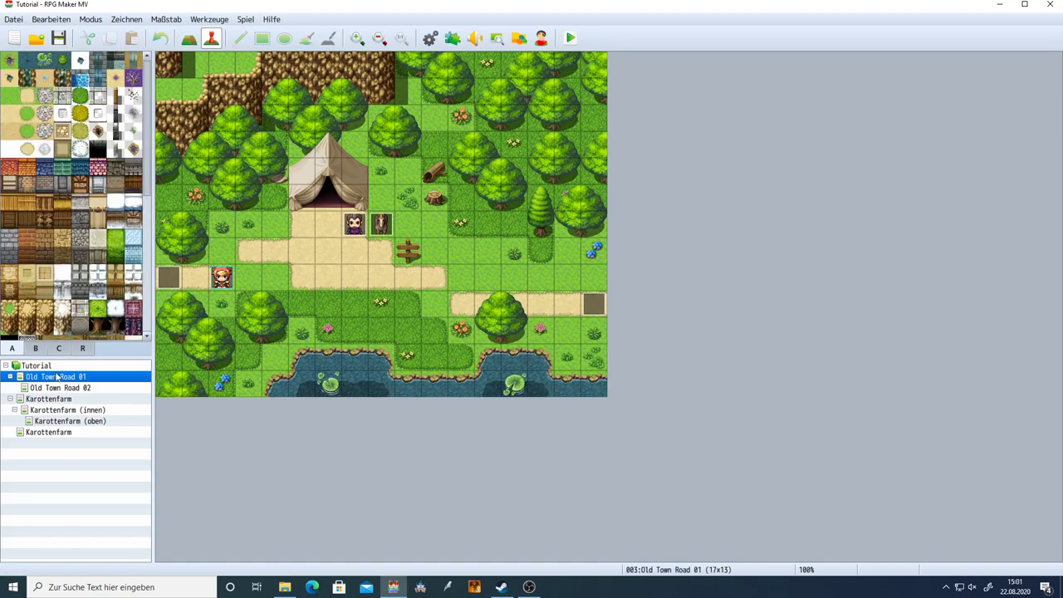
click(54, 388)
click(55, 432)
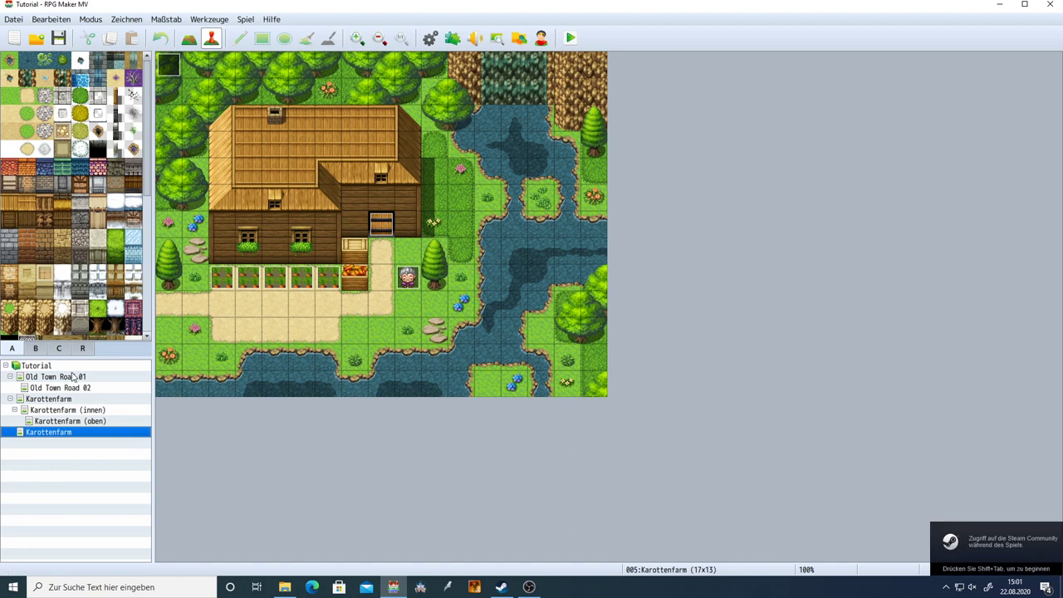
click(75, 378)
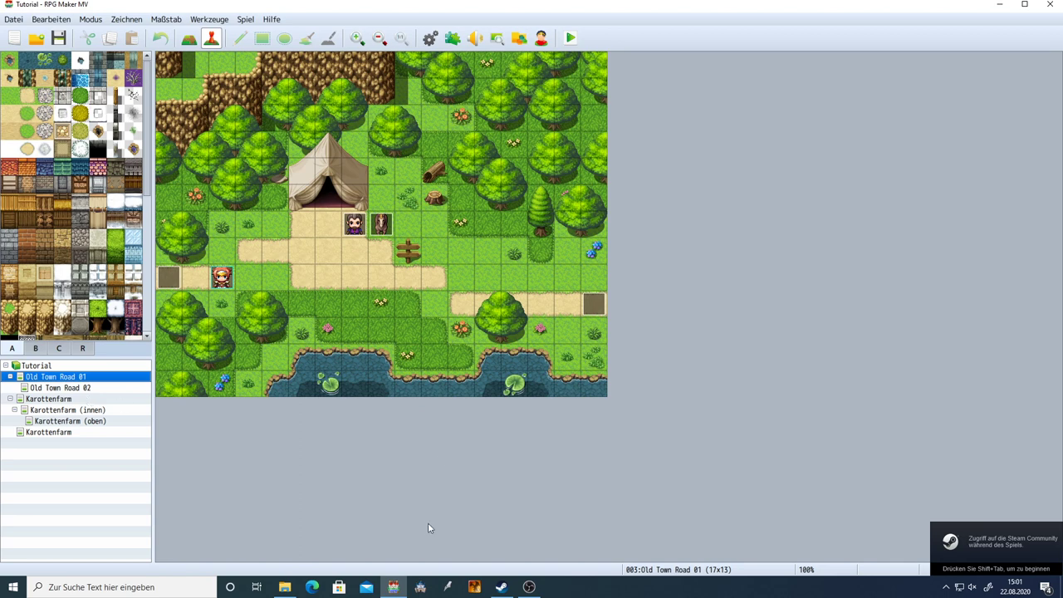
- Switch to RPG Maker MZ and open the game project from the Tutorial folder inside Dokumente > RMMZ
click(430, 586)
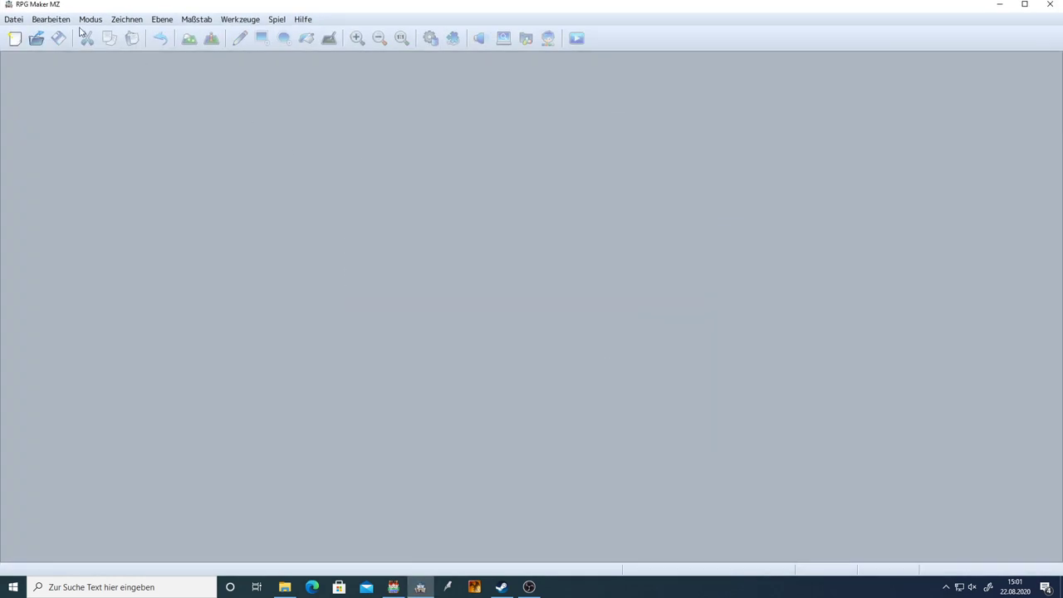
click(37, 42)
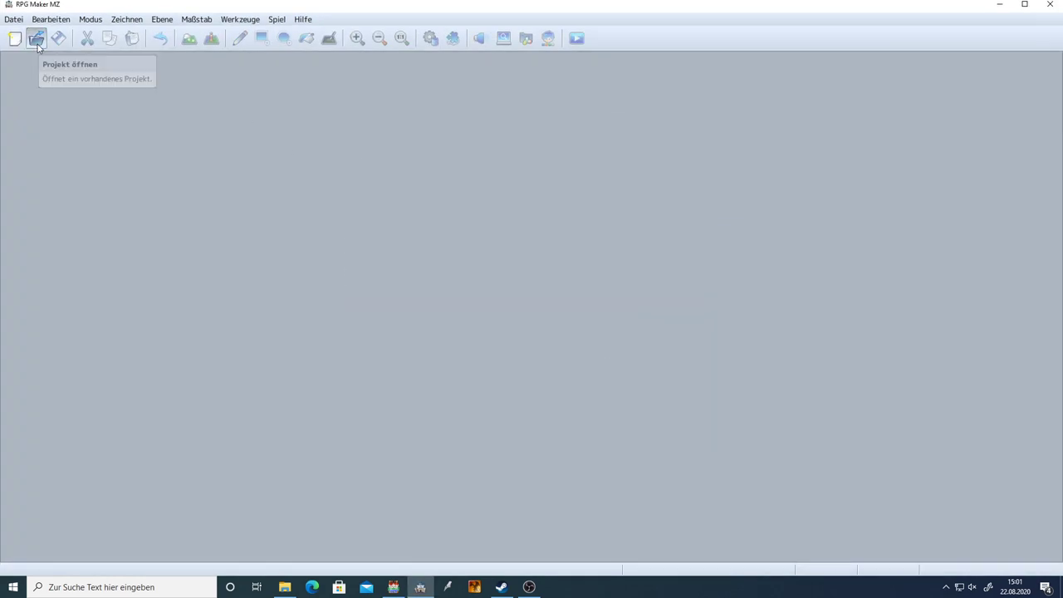
scroll(147, 235, down, 5)
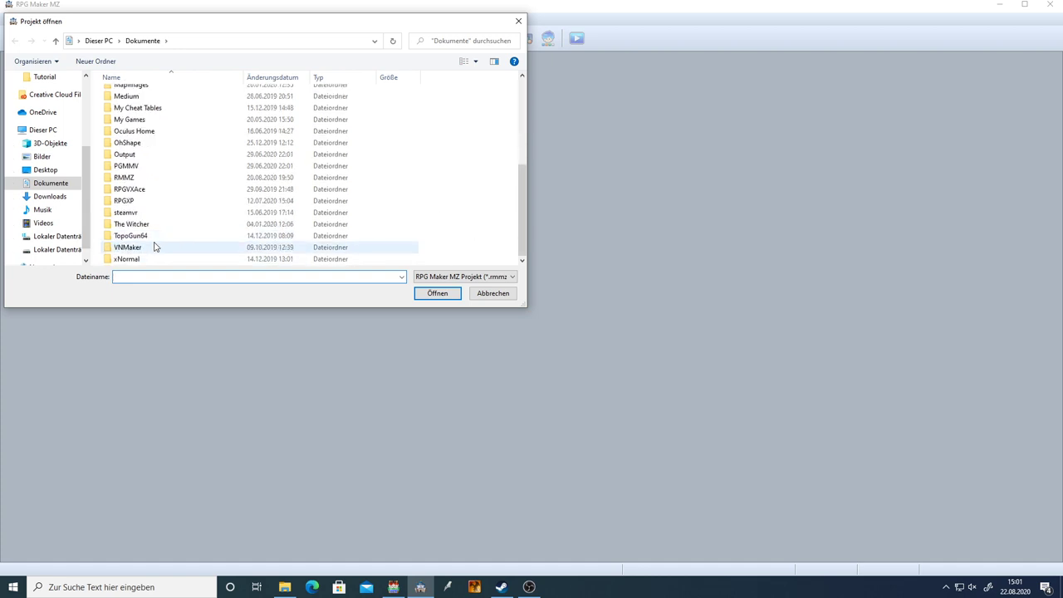
double_click(135, 178)
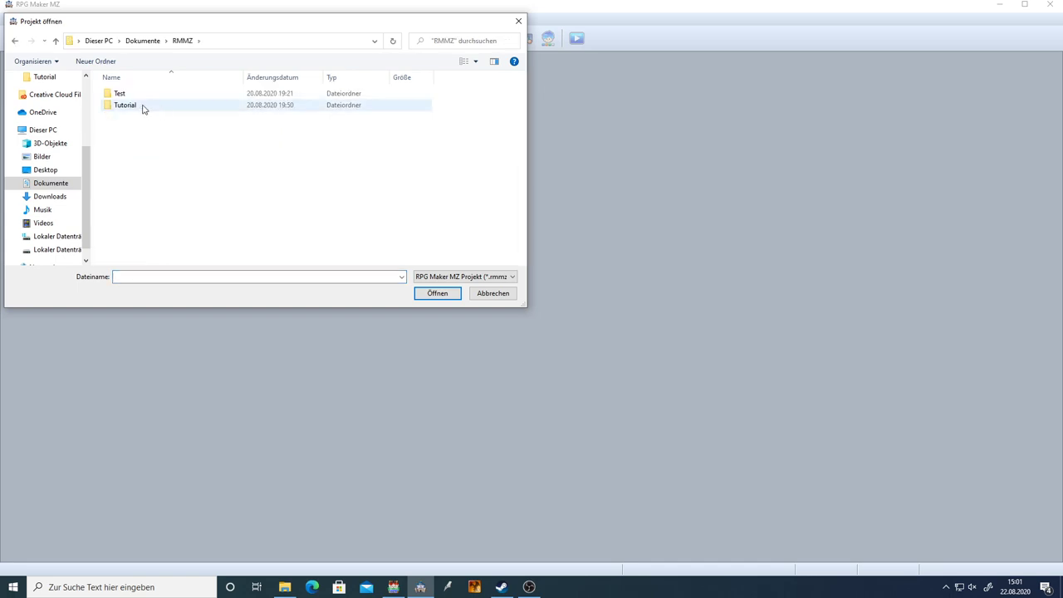
double_click(136, 107)
double_click(119, 200)
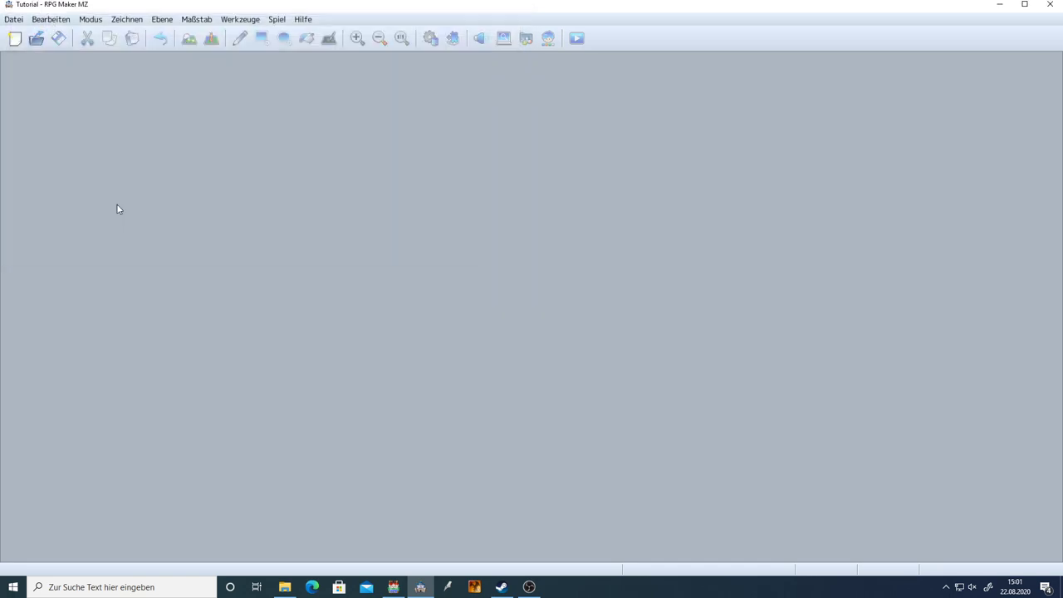
- View the maps MAP001, Tutorial Map 01 and Tutorial Map 02 of the MZ project
click(78, 379)
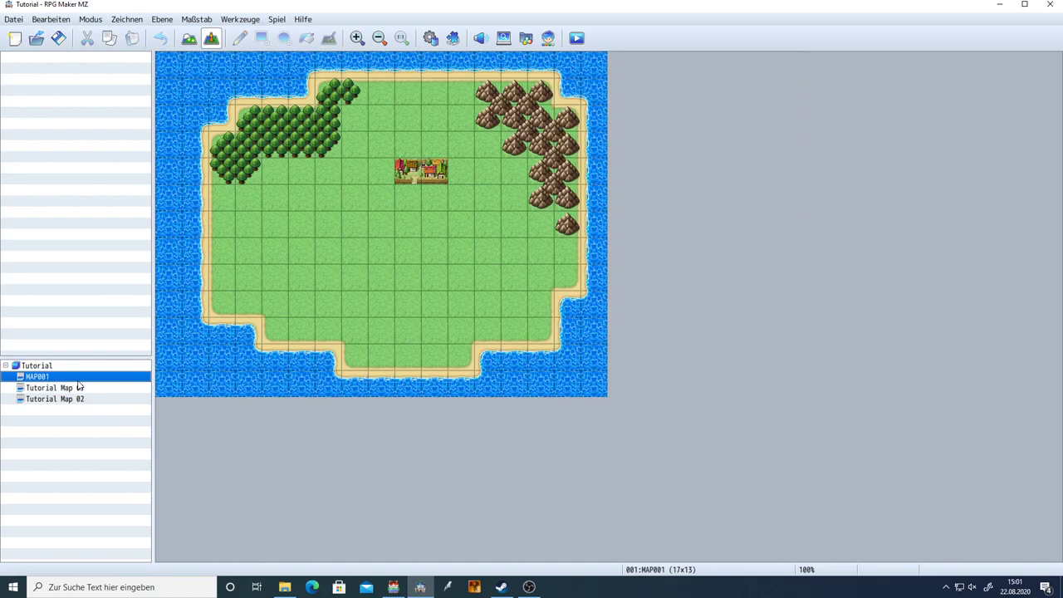
click(79, 388)
click(75, 399)
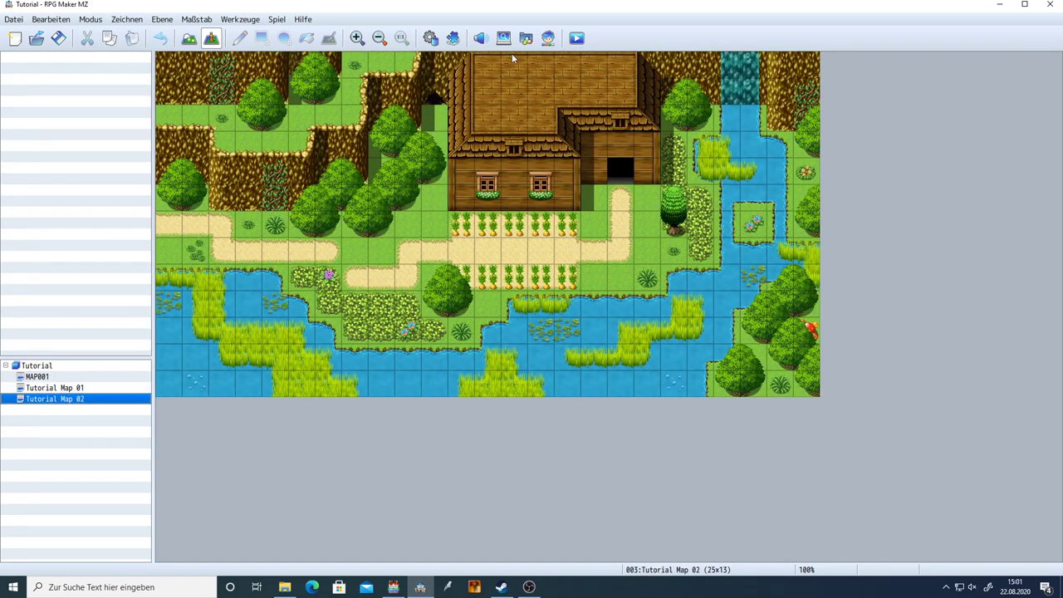
- Open the MZ project's folder and arrange it side by side with the MV project's folder window
click(277, 20)
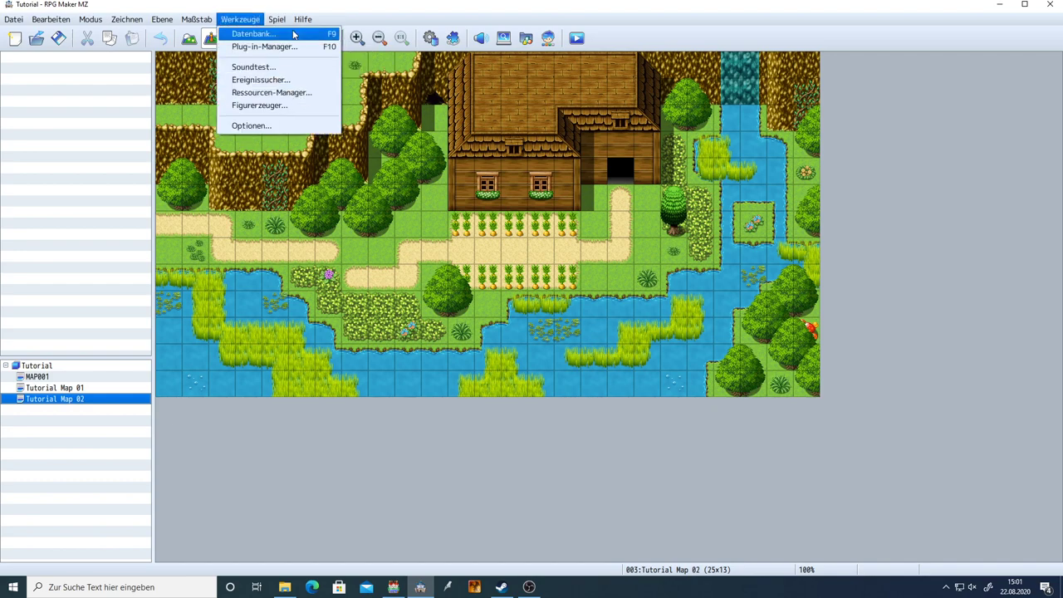
click(305, 58)
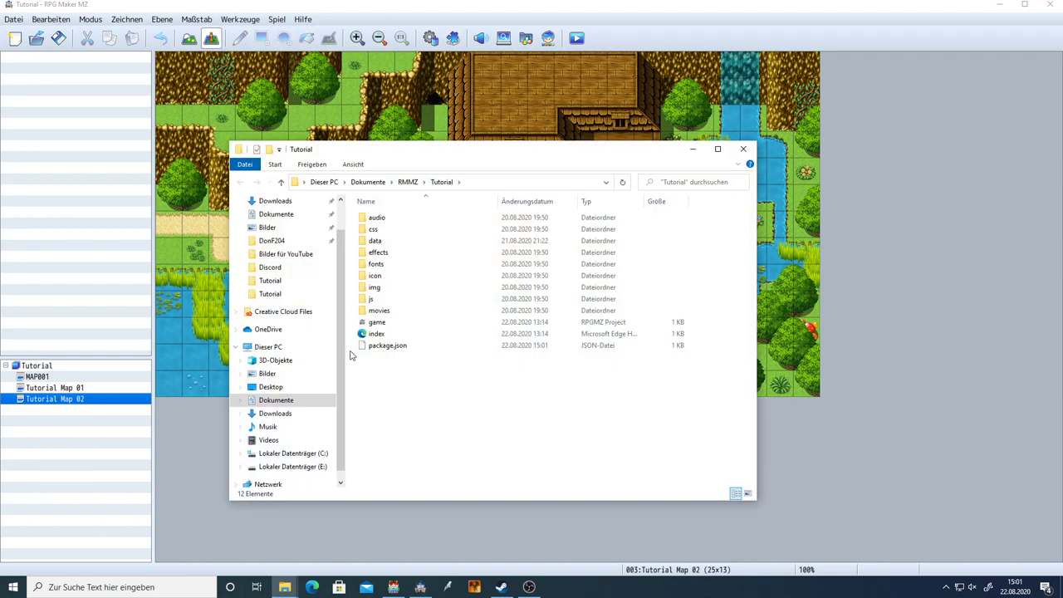
drag(602, 156, 809, 154)
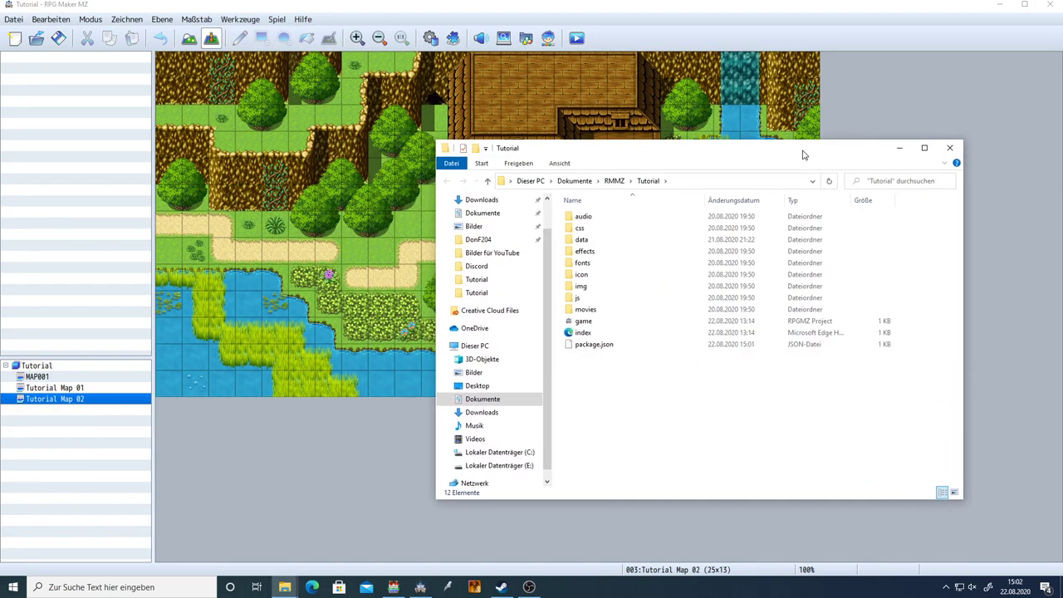
mouse_move(285, 587)
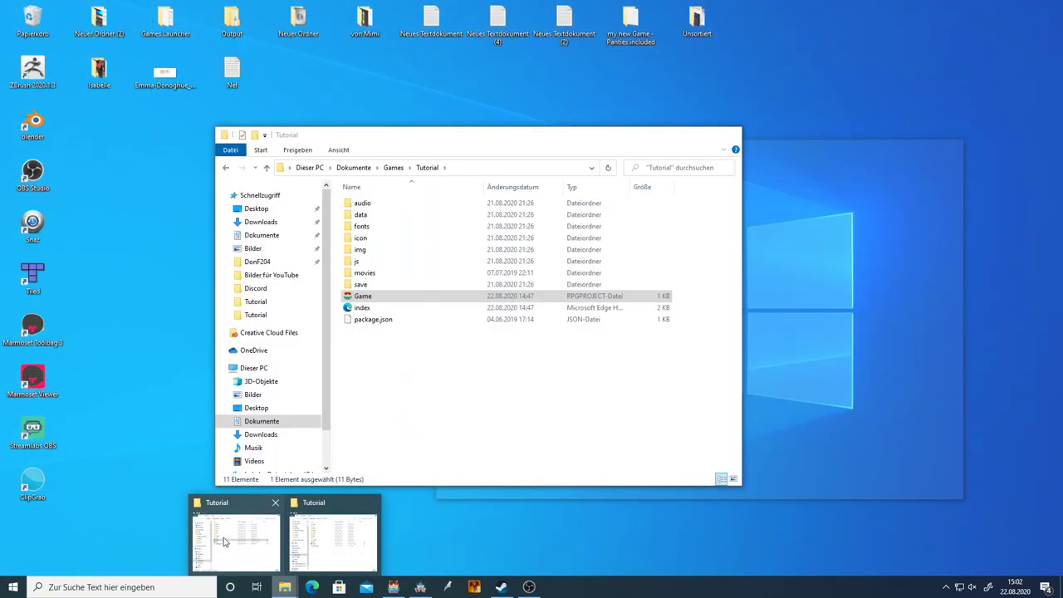
click(225, 542)
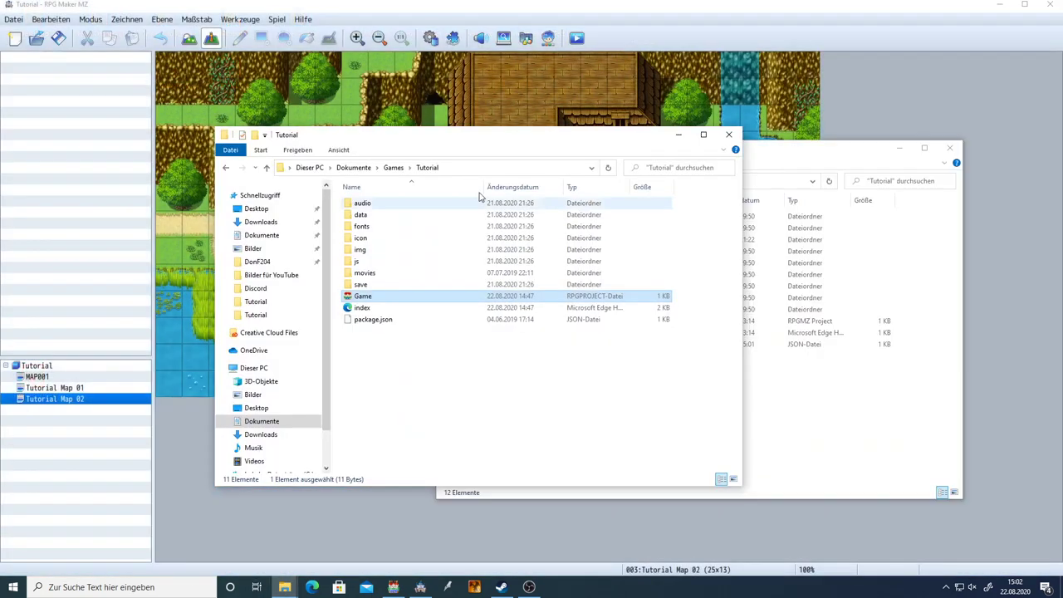
drag(482, 138, 241, 137)
click(602, 156)
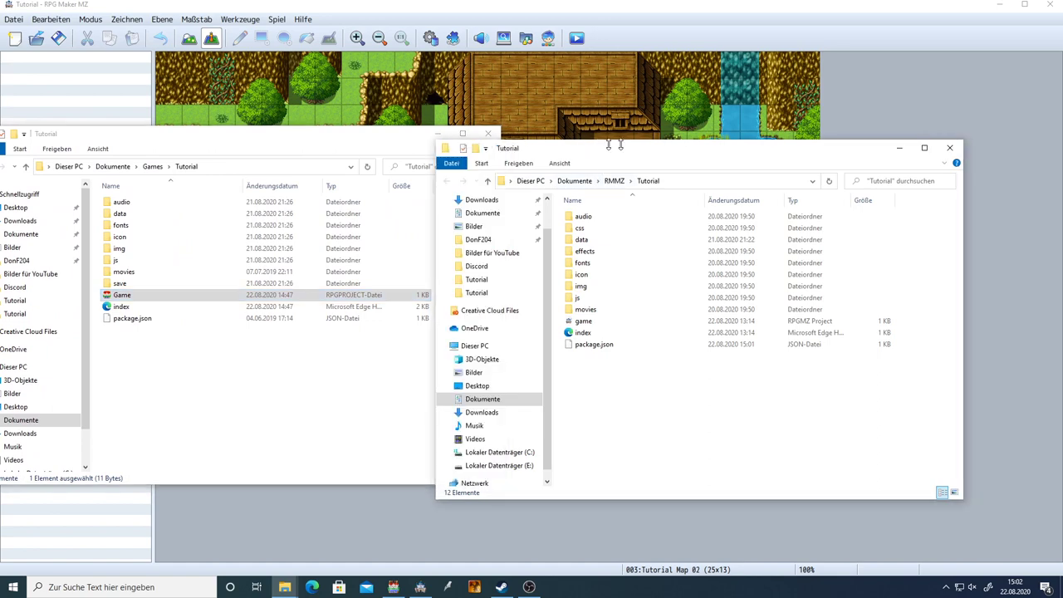
drag(706, 154, 786, 155)
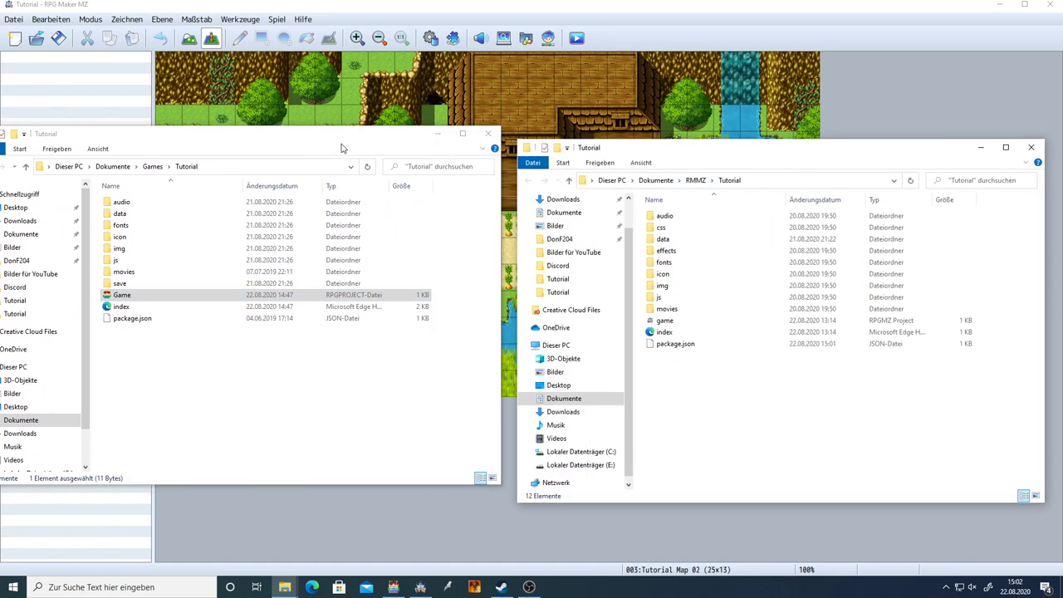
mouse_move(343, 143)
mouse_down()
mouse_move(368, 157)
mouse_move(358, 155)
mouse_up()
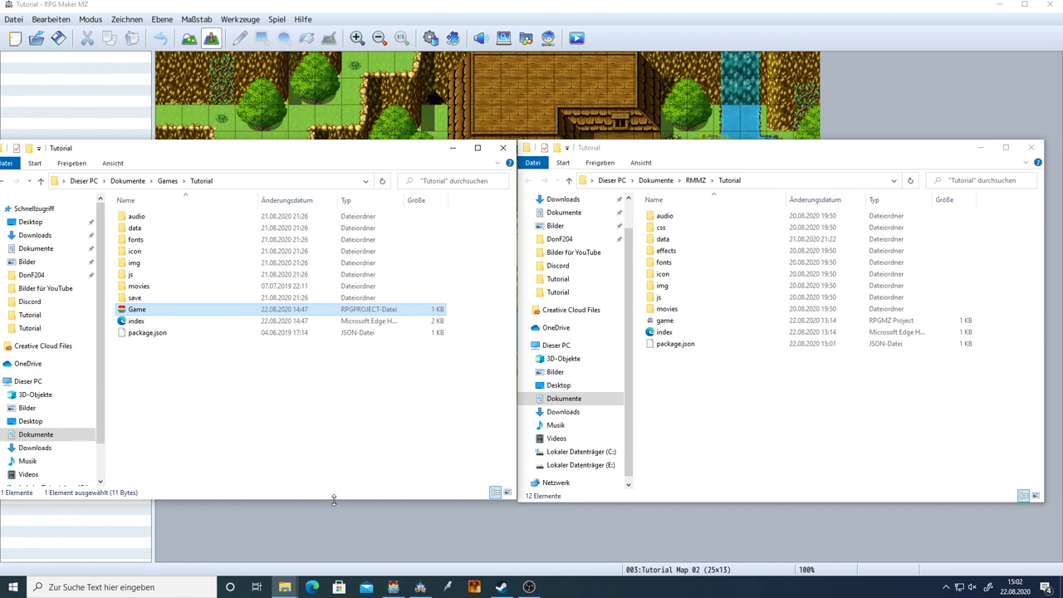
drag(337, 502, 331, 509)
- Make a backup copy of the MV project's Tutorial folder inside the Games folder
drag(781, 424, 581, 117)
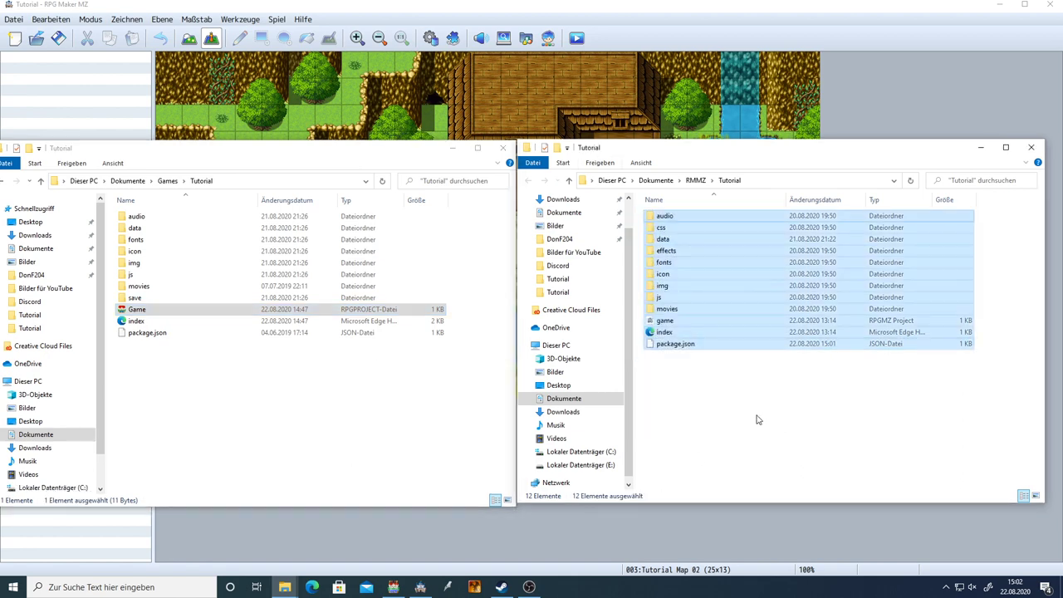
drag(301, 408, 300, 431)
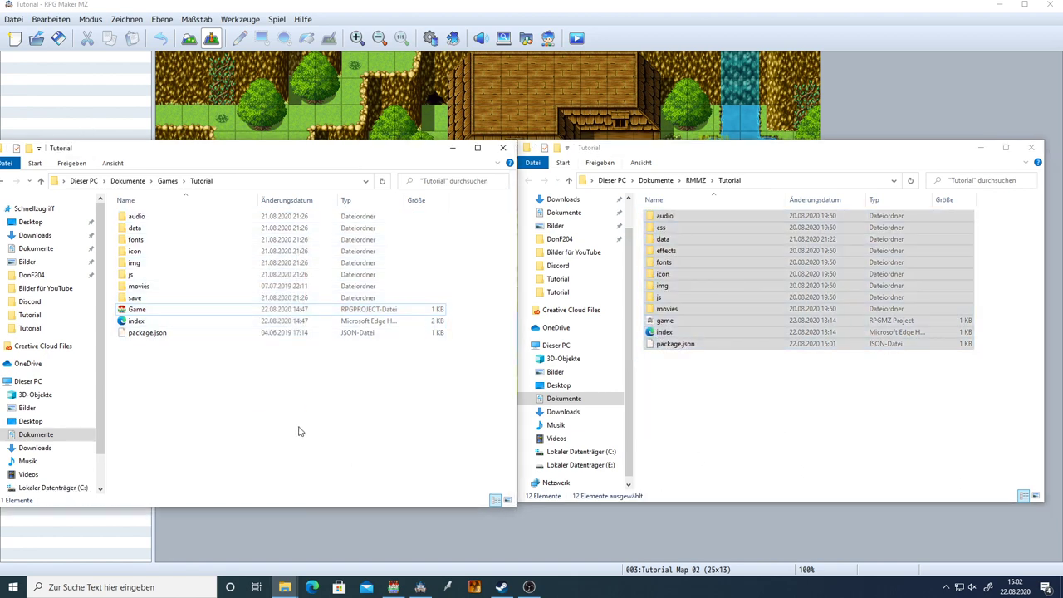
click(167, 180)
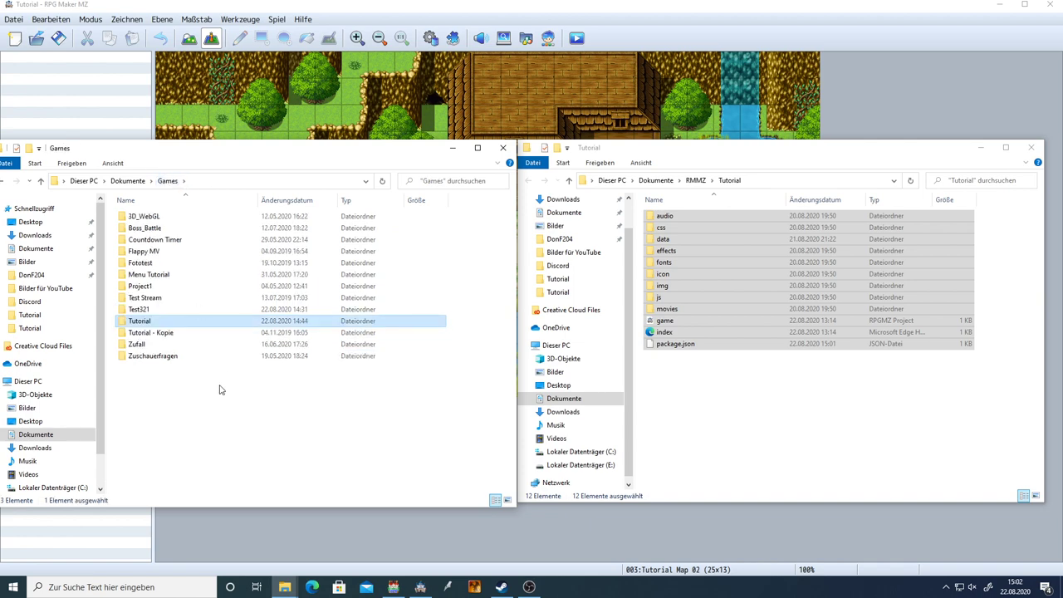
click(158, 333)
click(167, 408)
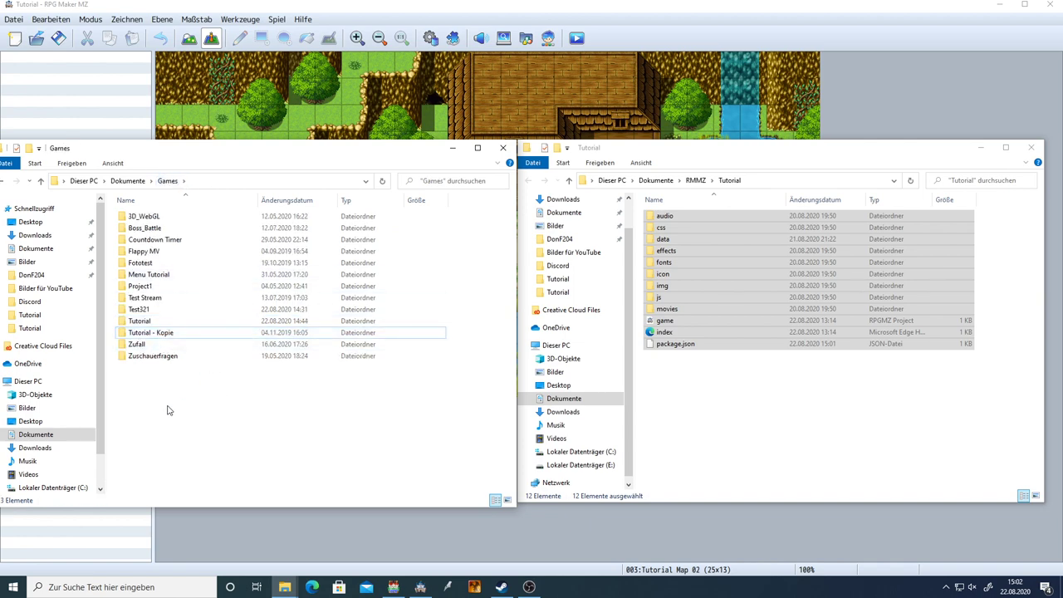
key(ctrl+v)
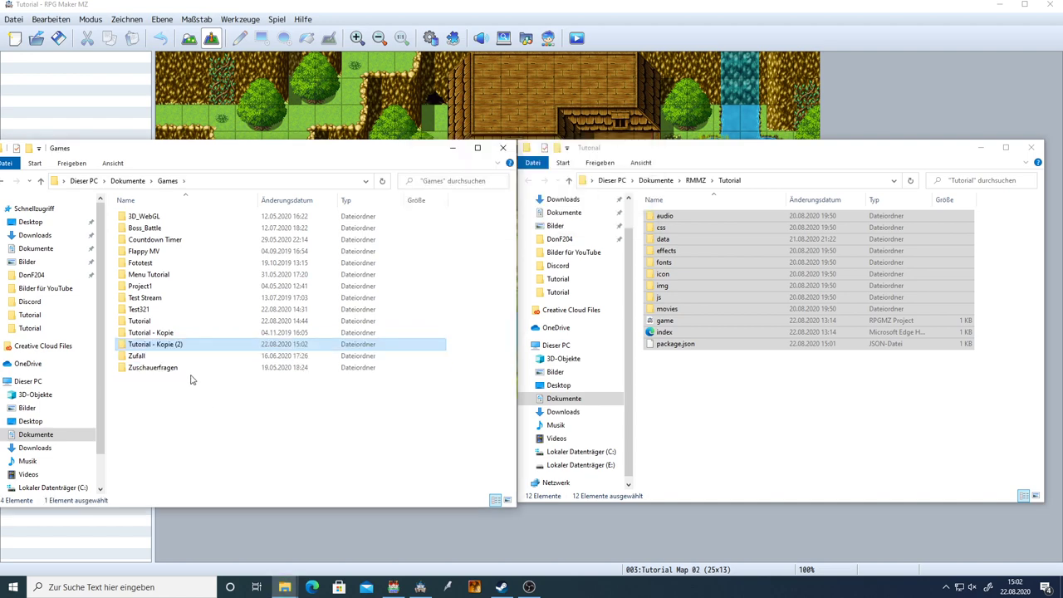
- Check the contents of the backup folder Tutorial - Kopie (2) and return to the original Tutorial folder in Games
double_click(148, 345)
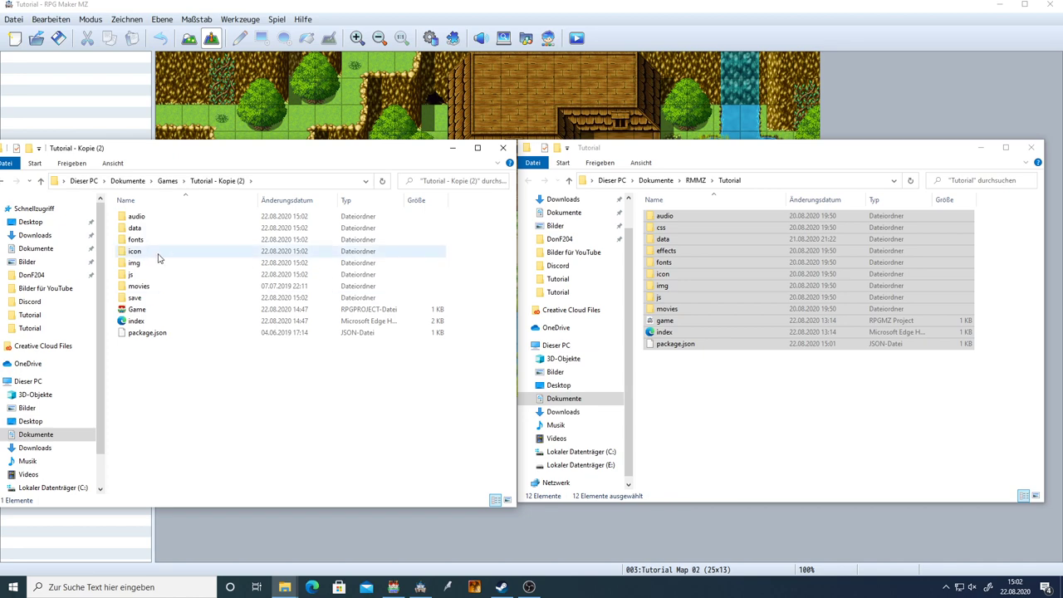
click(6, 181)
double_click(151, 320)
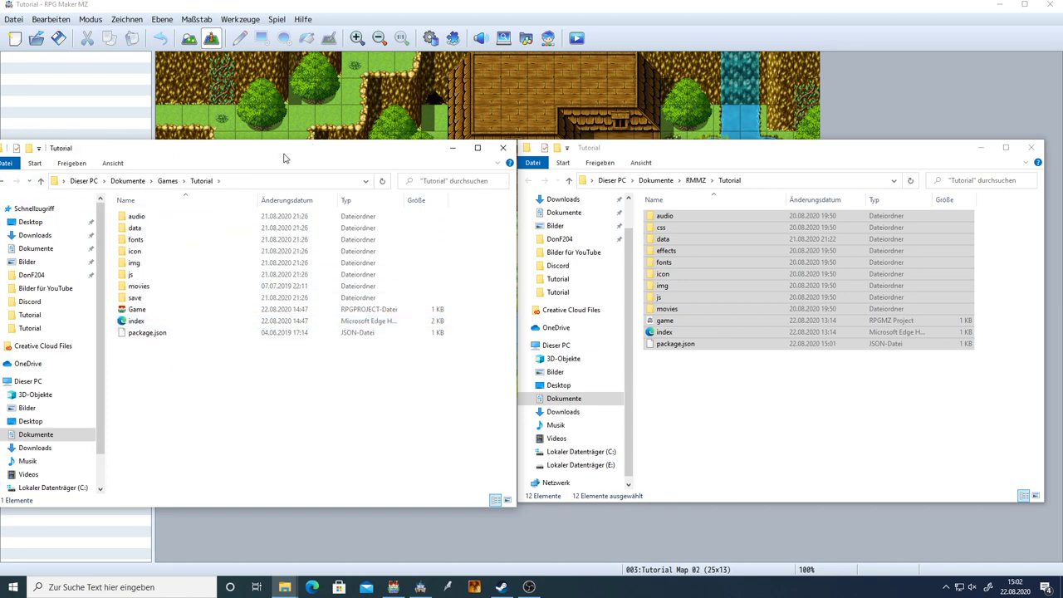
drag(284, 153, 286, 152)
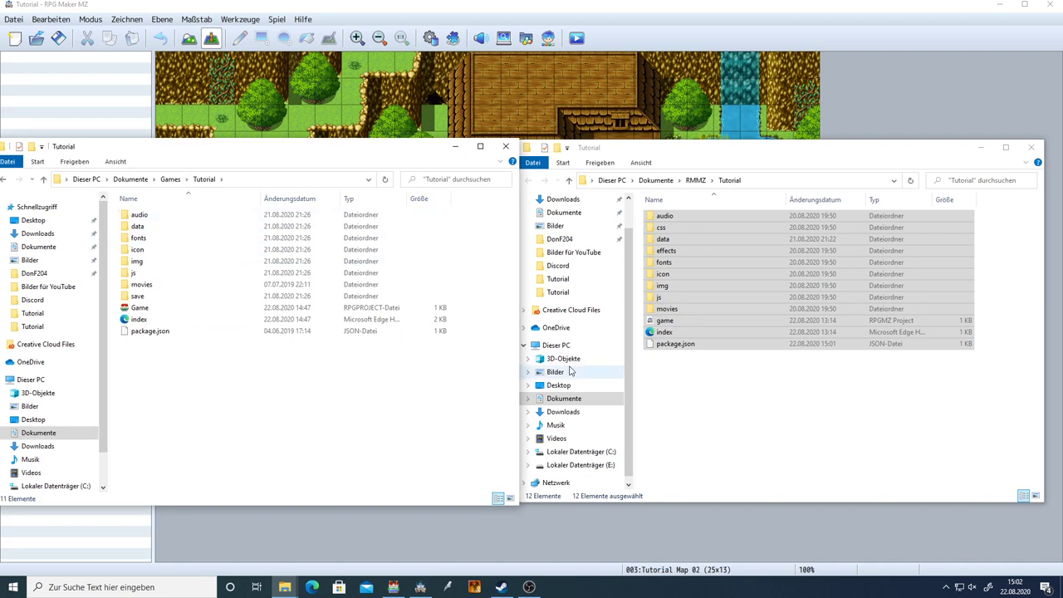
click(701, 408)
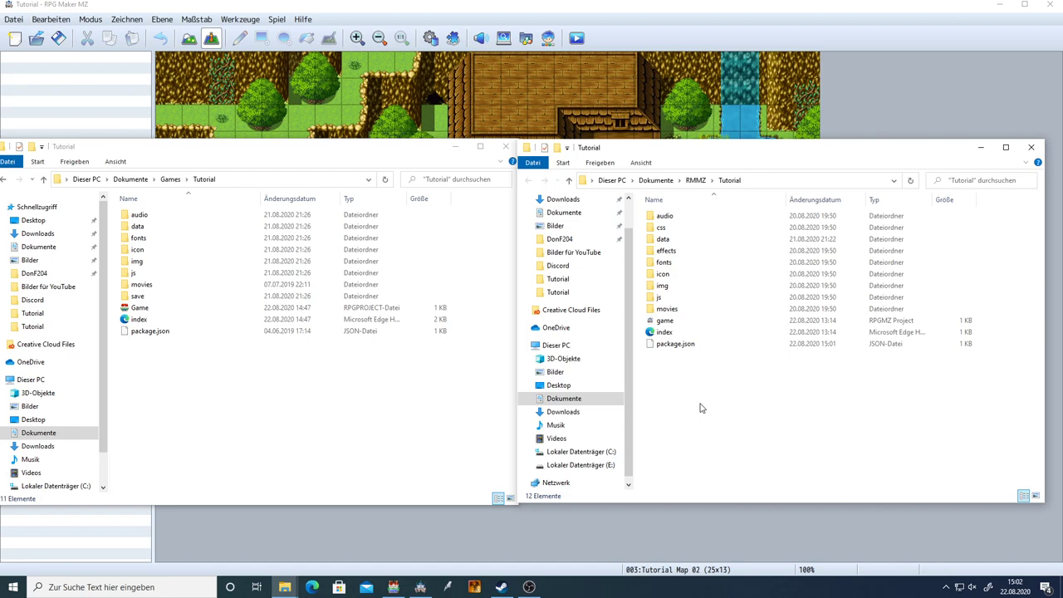
- Close both the RPG Maker MZ and RPG Maker MV editors, keeping the two project folders open
click(1052, 6)
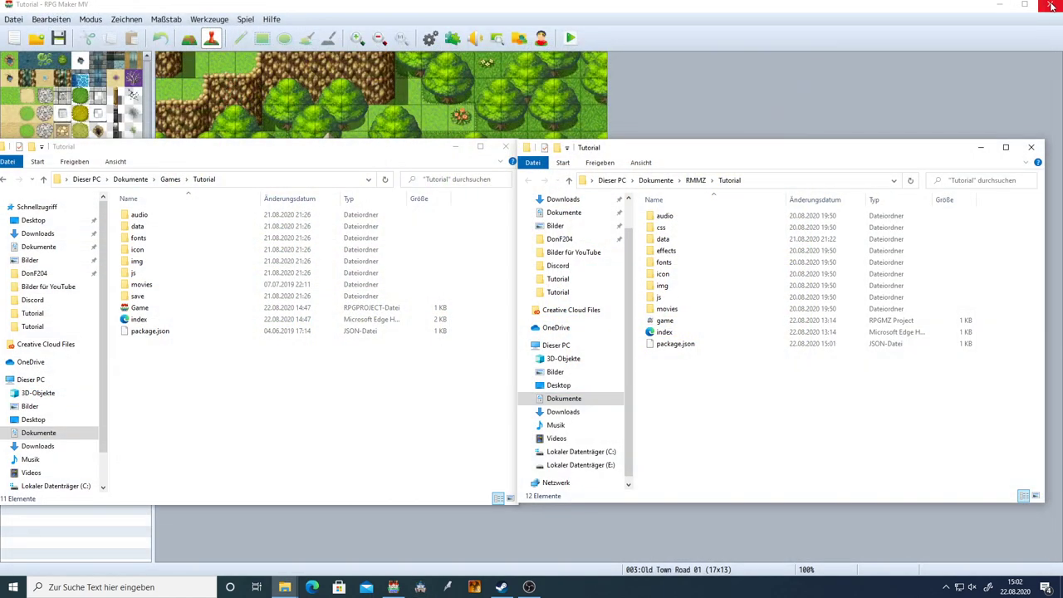
click(1051, 6)
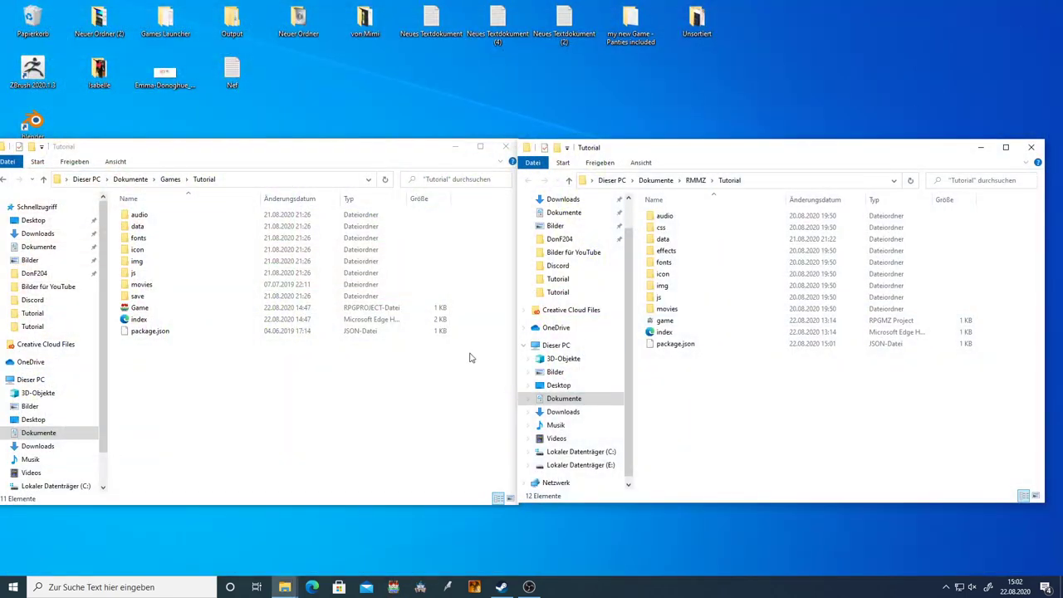
click(502, 404)
- Copy the RPGMZ project file "game" from the RMMZ Tutorial folder into the MV project's Tutorial folder
click(771, 390)
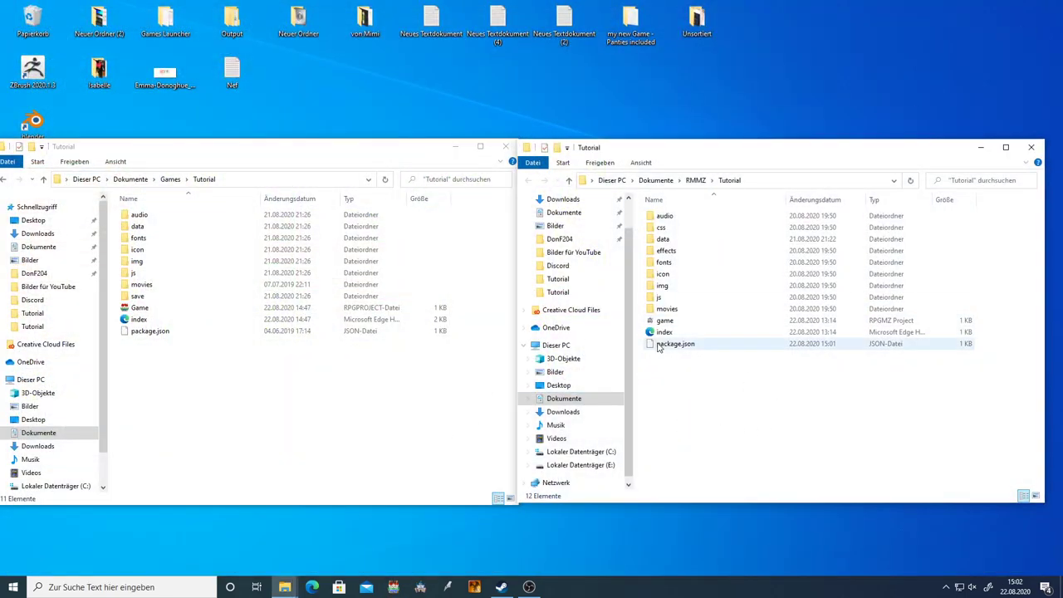
click(666, 321)
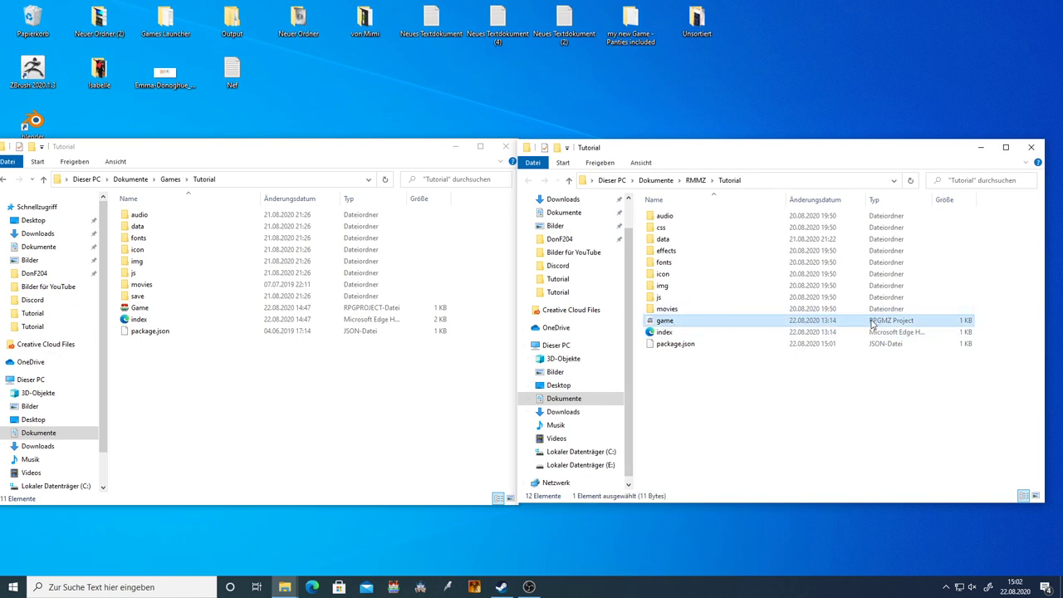
drag(873, 324, 349, 383)
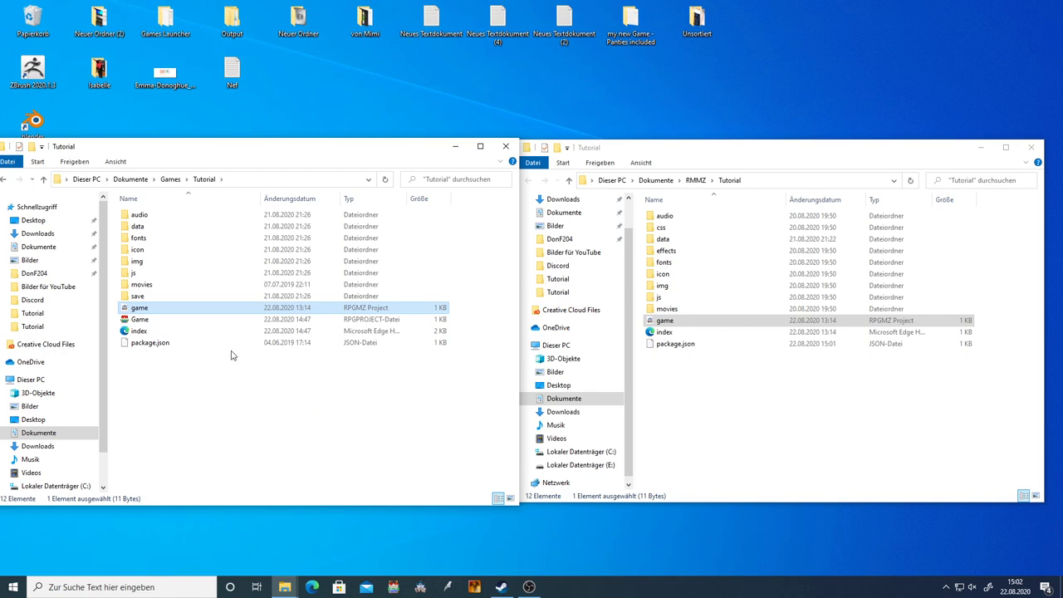
- Open the MV project in RPG Maker MZ through the copied game file and view its Karottenfarm and Old Town Road maps
double_click(165, 308)
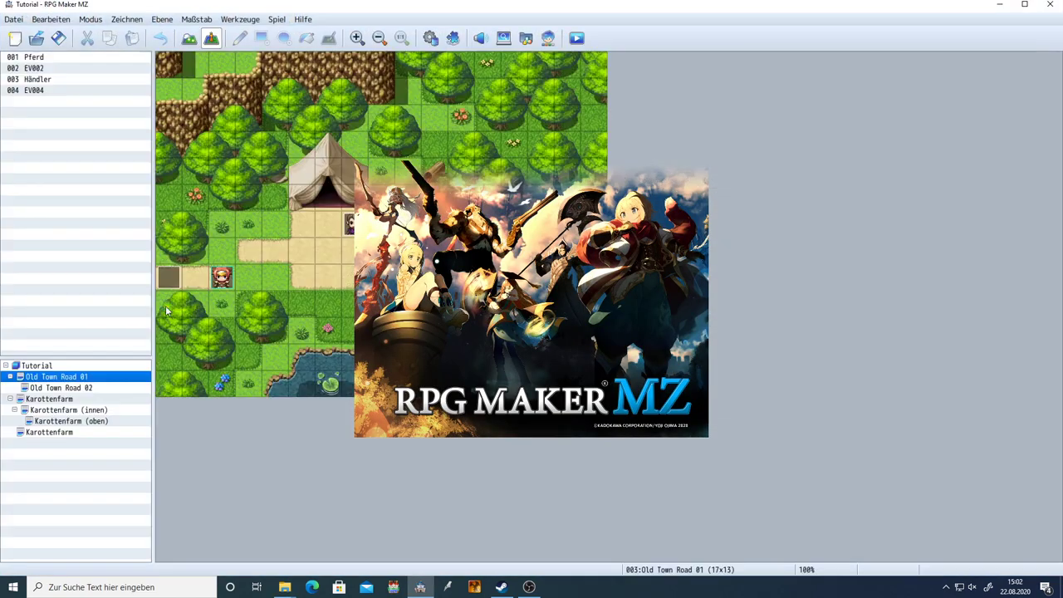
click(41, 400)
click(50, 421)
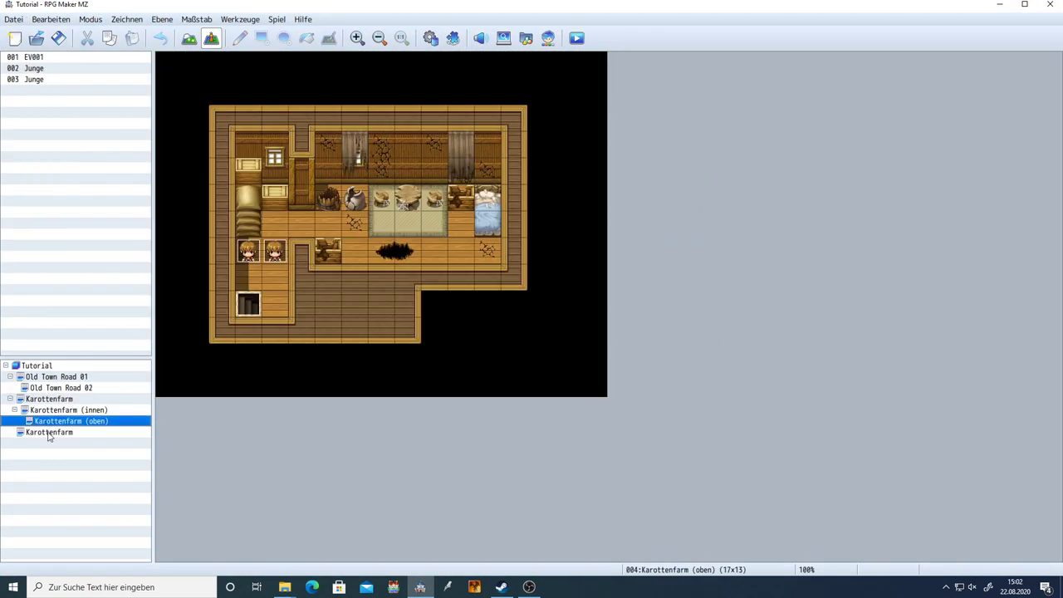
click(52, 432)
click(52, 422)
click(52, 410)
click(50, 379)
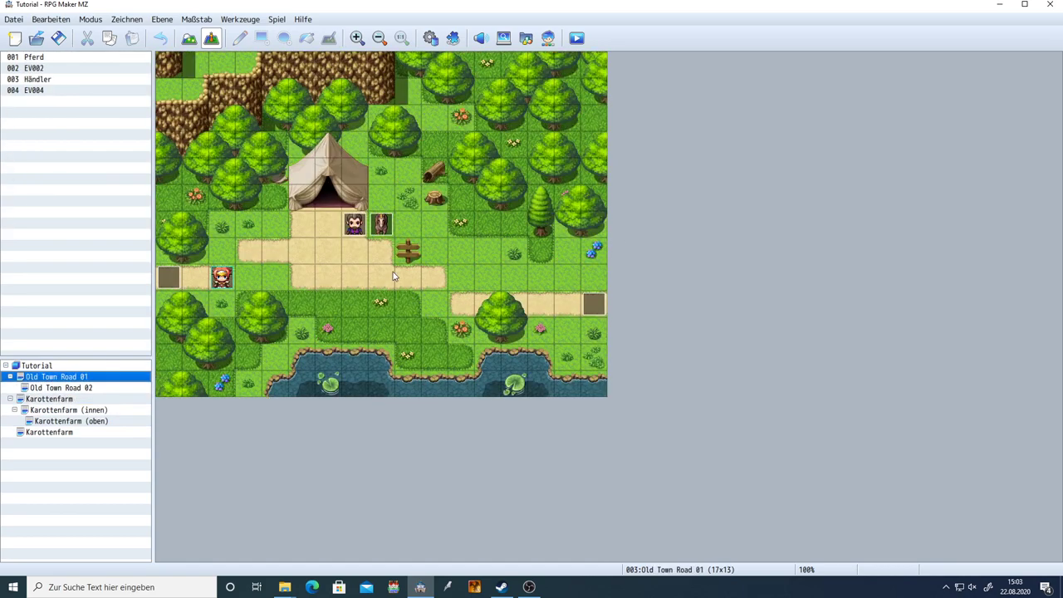
- View the remaining Old Town Road and Karottenfarm maps of the project, ending on the outer Karottenfarm map
click(71, 399)
click(72, 388)
click(70, 410)
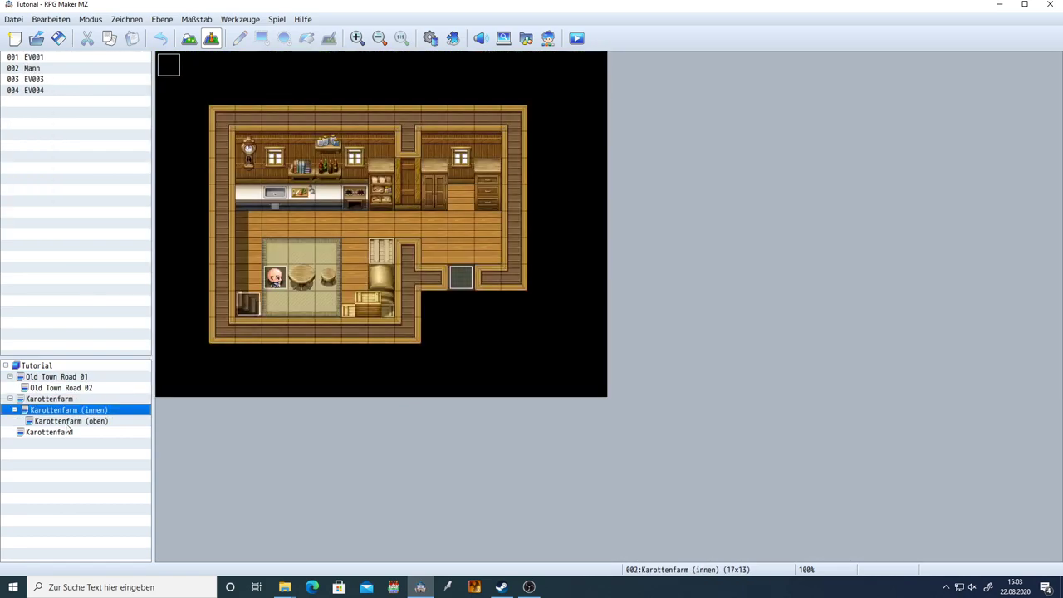
click(67, 432)
click(72, 399)
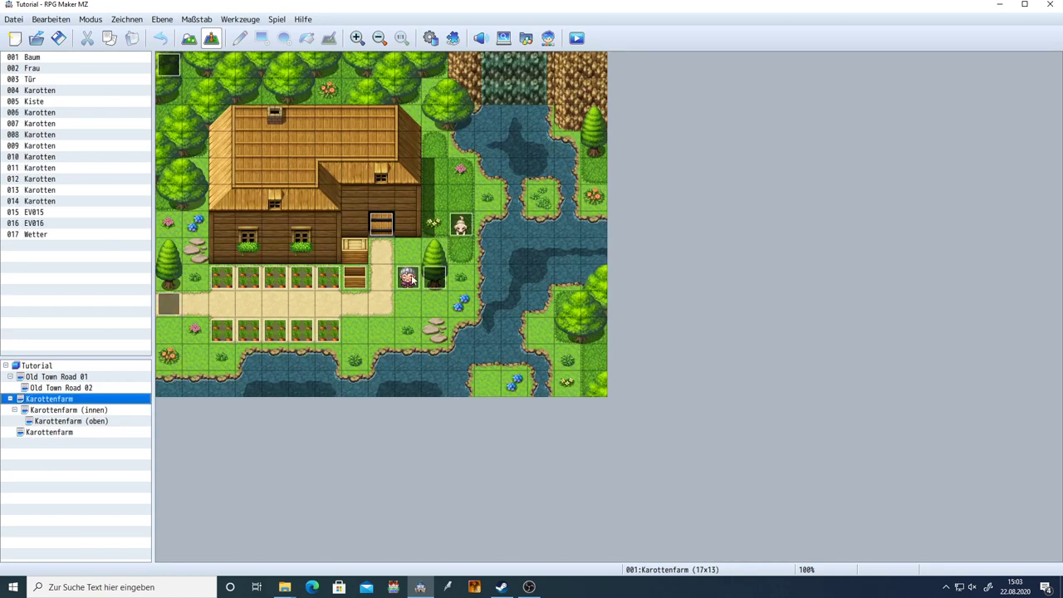
- Inspect the event pages of the Frau event on the Karottenfarm map and close its event editor
double_click(411, 279)
click(565, 297)
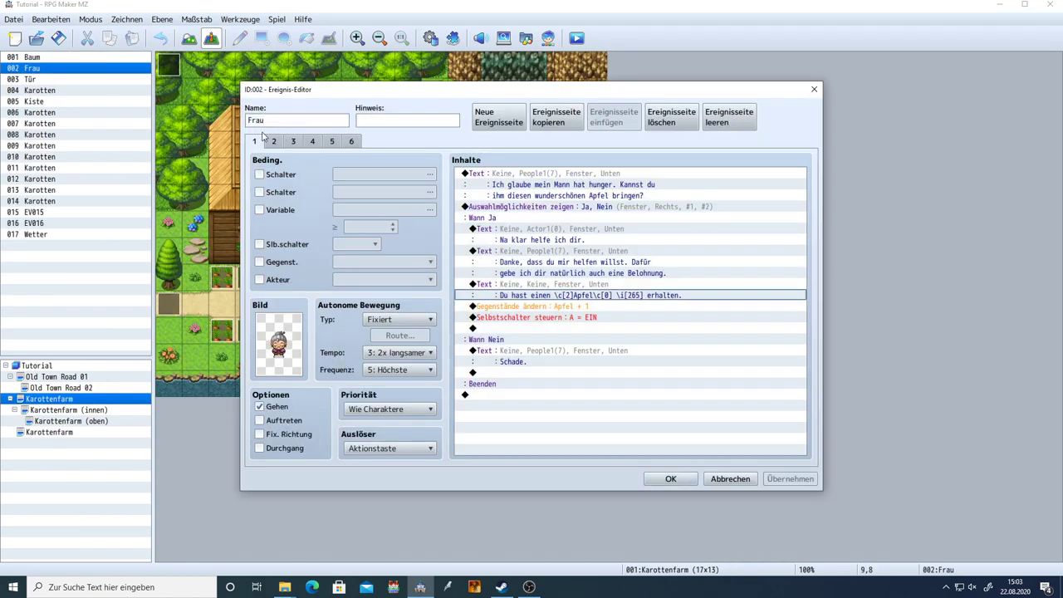
click(274, 141)
click(312, 141)
click(332, 141)
click(355, 141)
click(315, 142)
click(255, 143)
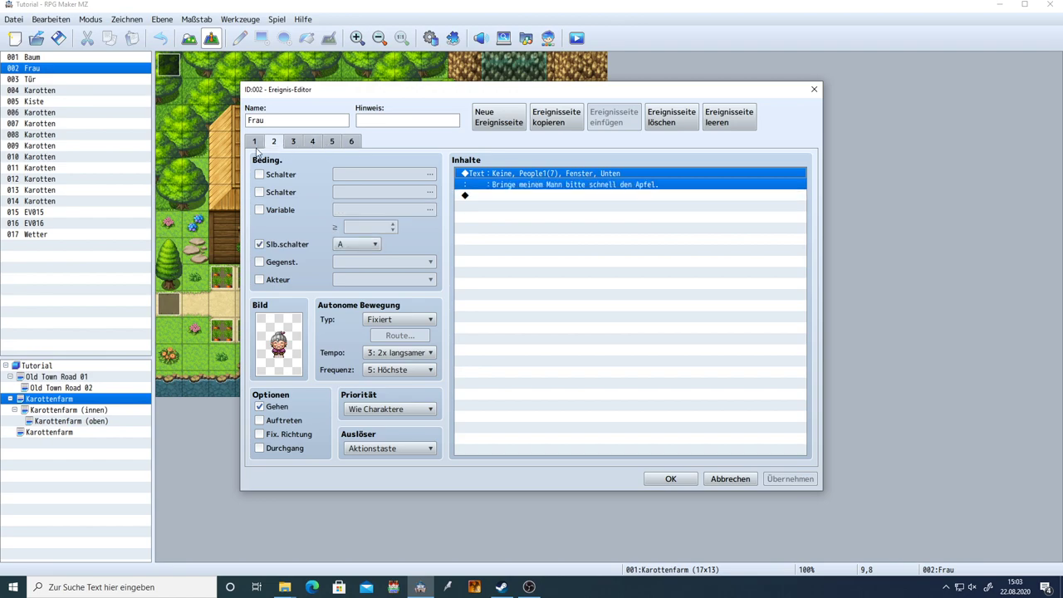
click(668, 478)
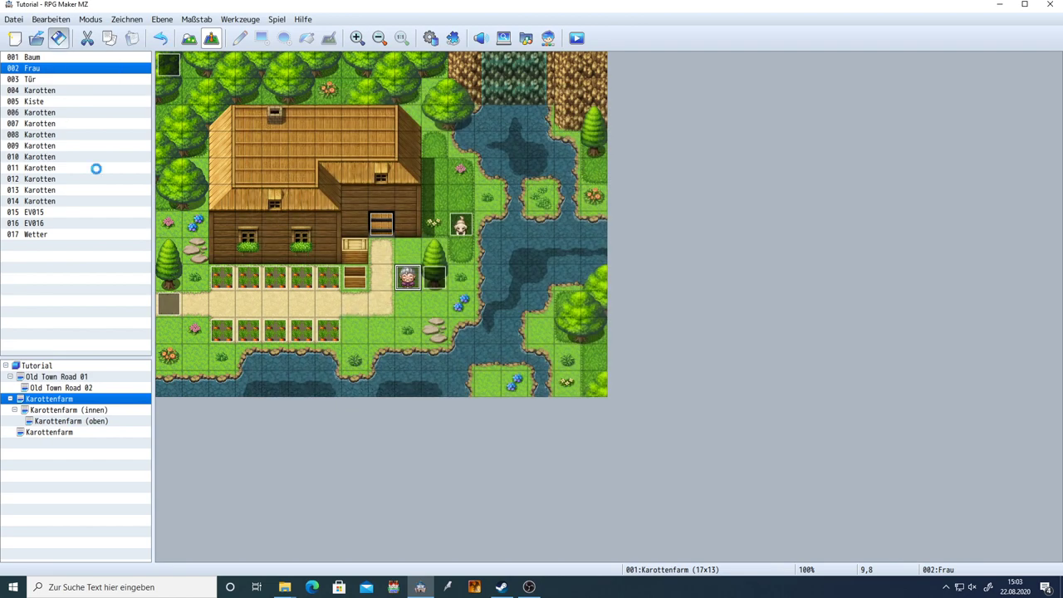
- Close RPG Maker MZ and position the two Tutorial folder windows side by side
click(1048, 5)
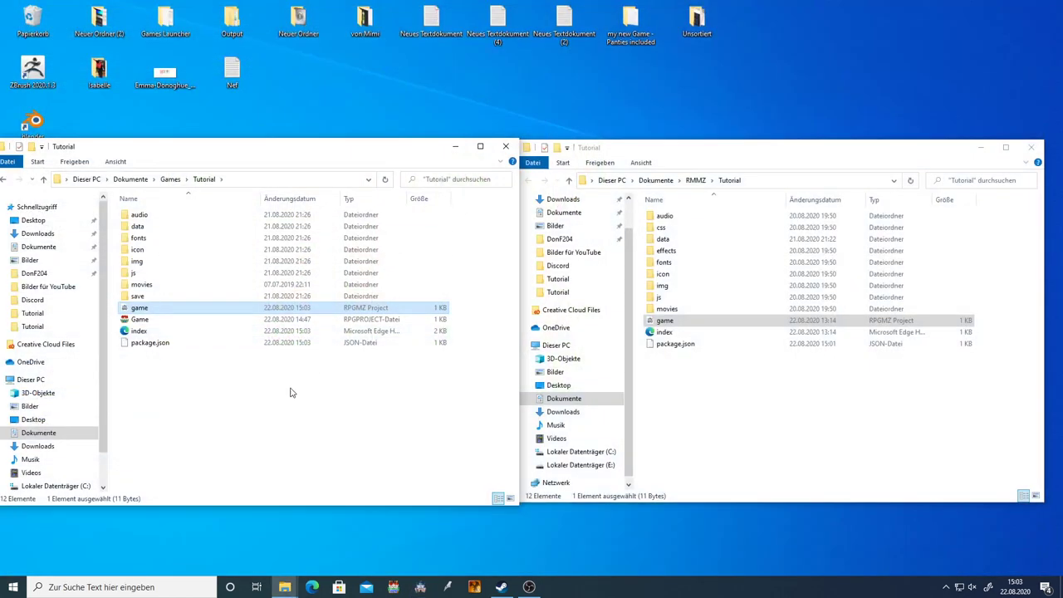
click(291, 392)
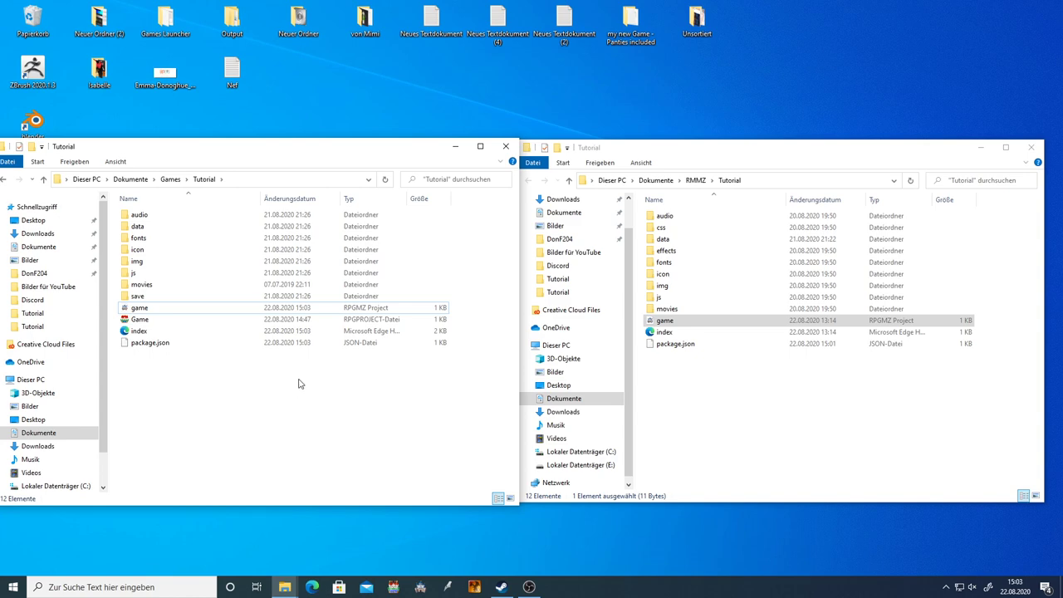
click(158, 276)
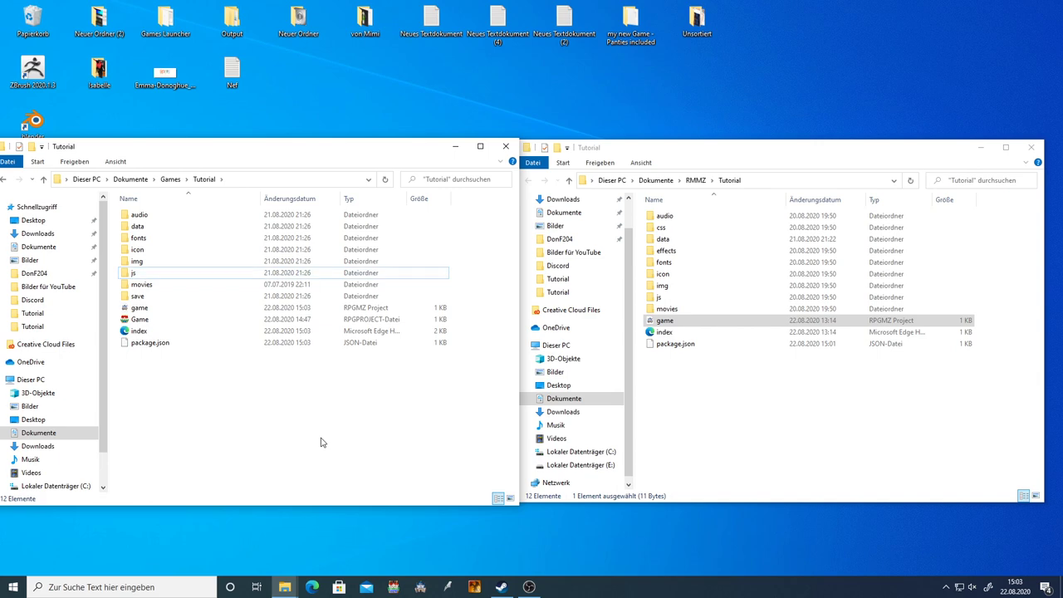
drag(608, 152, 616, 154)
drag(403, 155, 406, 162)
click(723, 388)
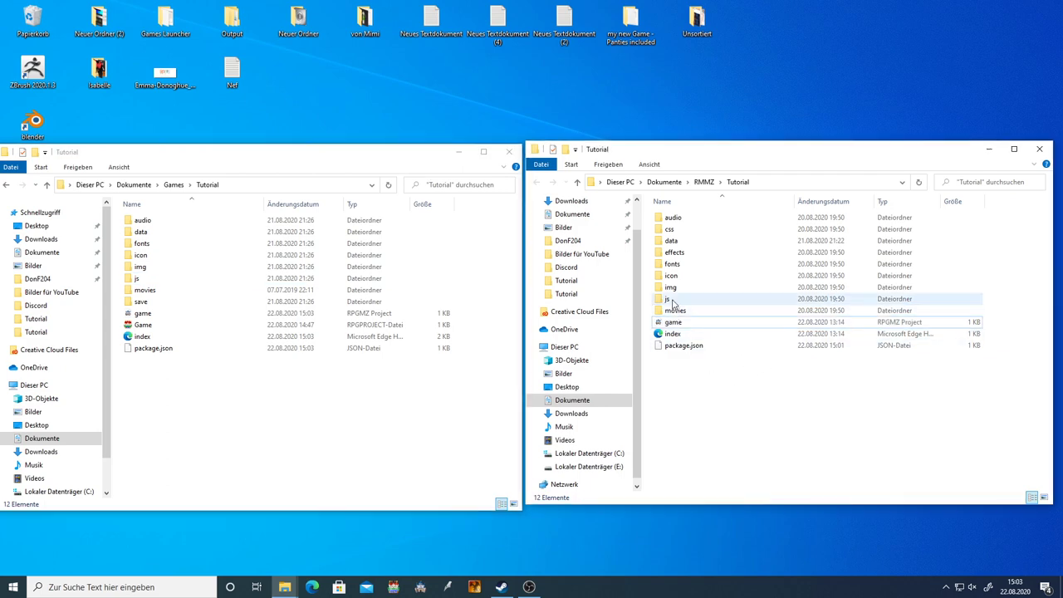
- Delete the js folder from the Games Tutorial folder and replace it with a copy from the RMMZ Tutorial folder
click(175, 285)
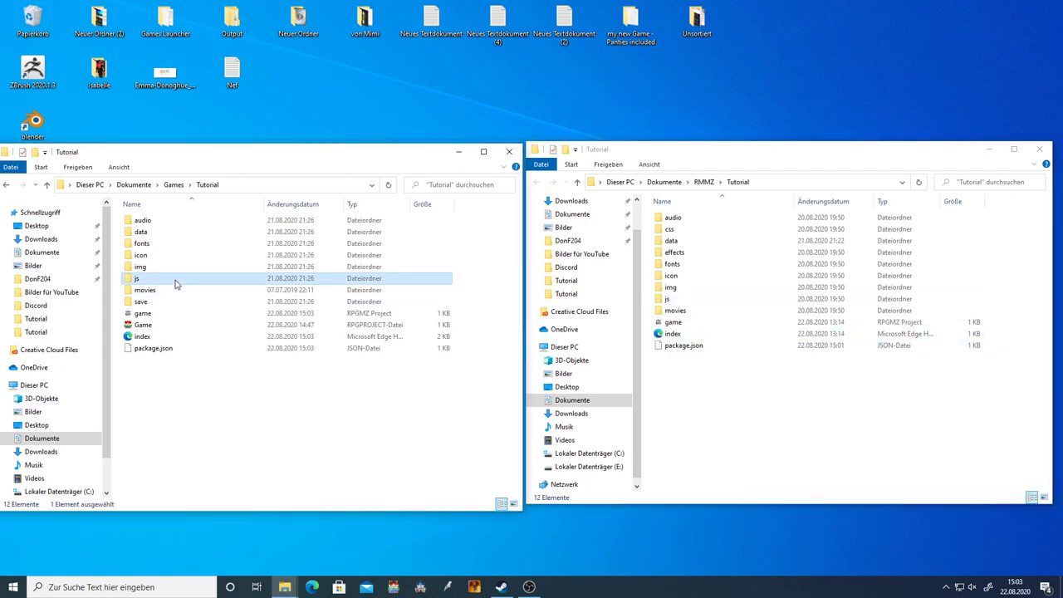
key(Delete)
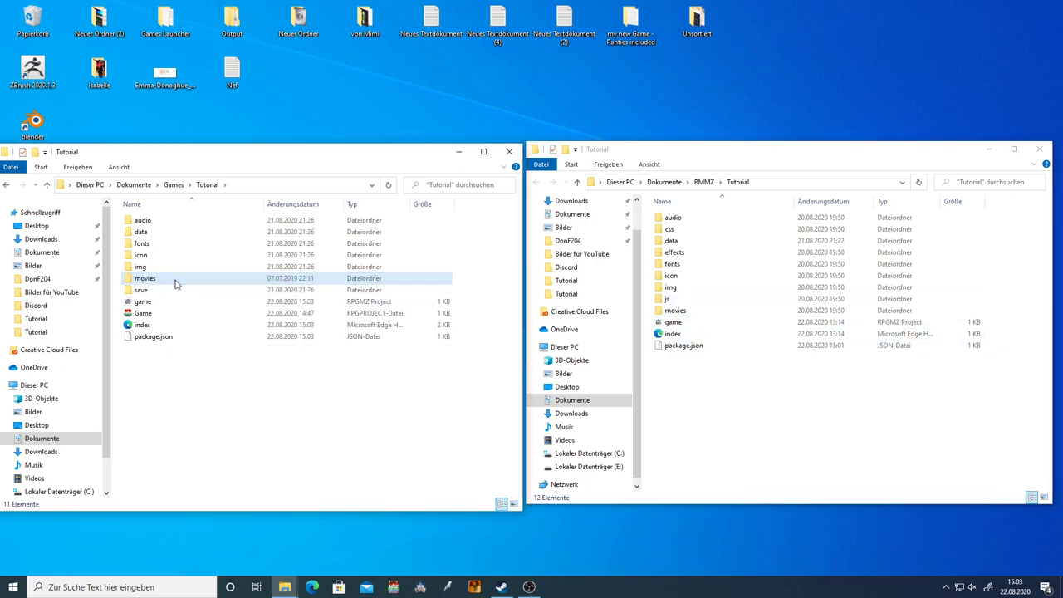
click(665, 302)
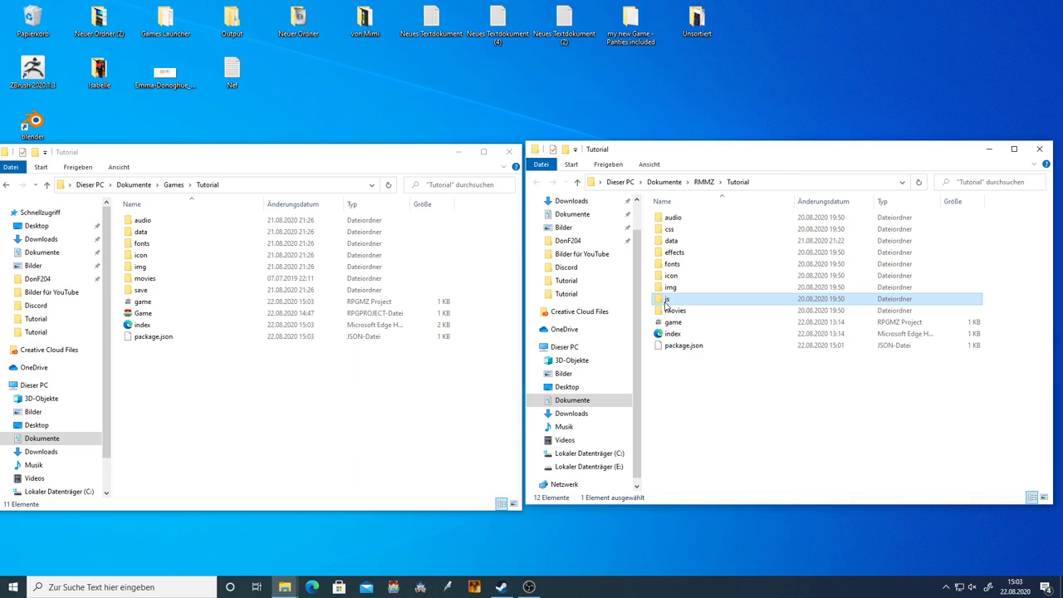
click(286, 407)
key(ctrl+v)
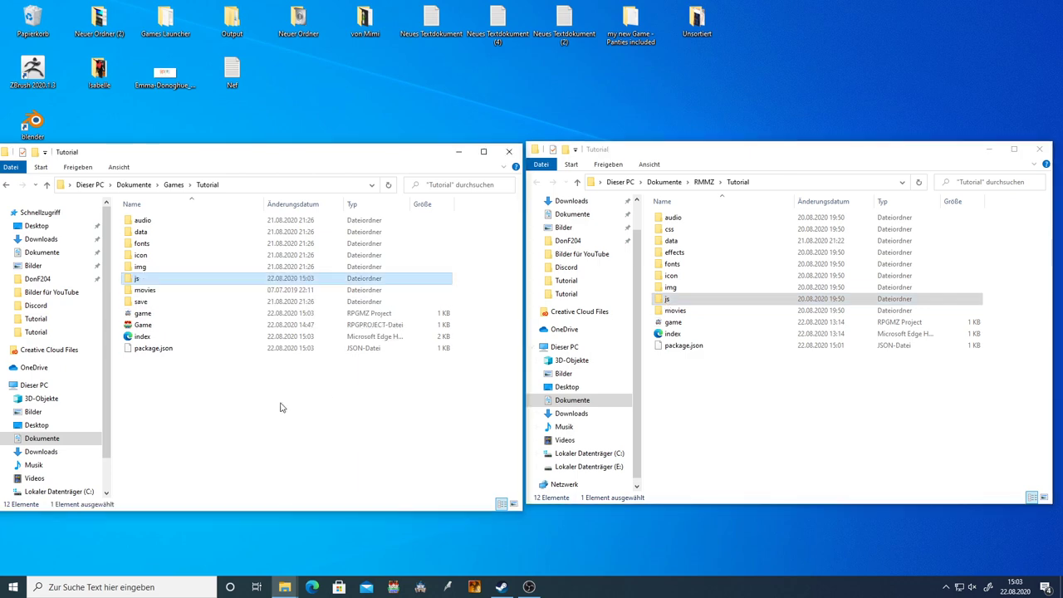
click(280, 407)
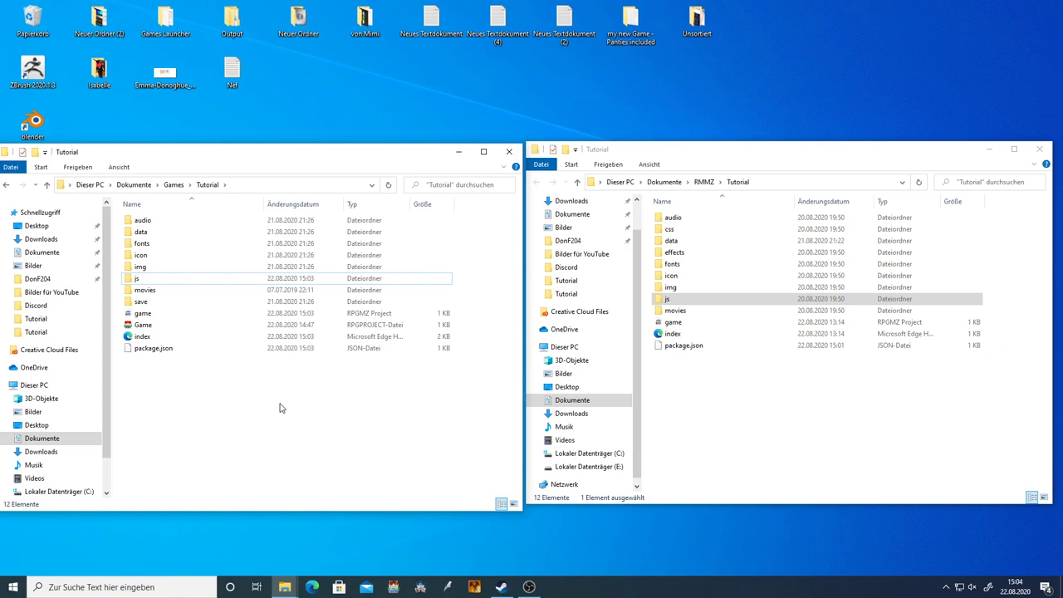
- Copy the index file from the RMMZ Tutorial folder into the Games Tutorial folder, replacing the existing one
click(655, 395)
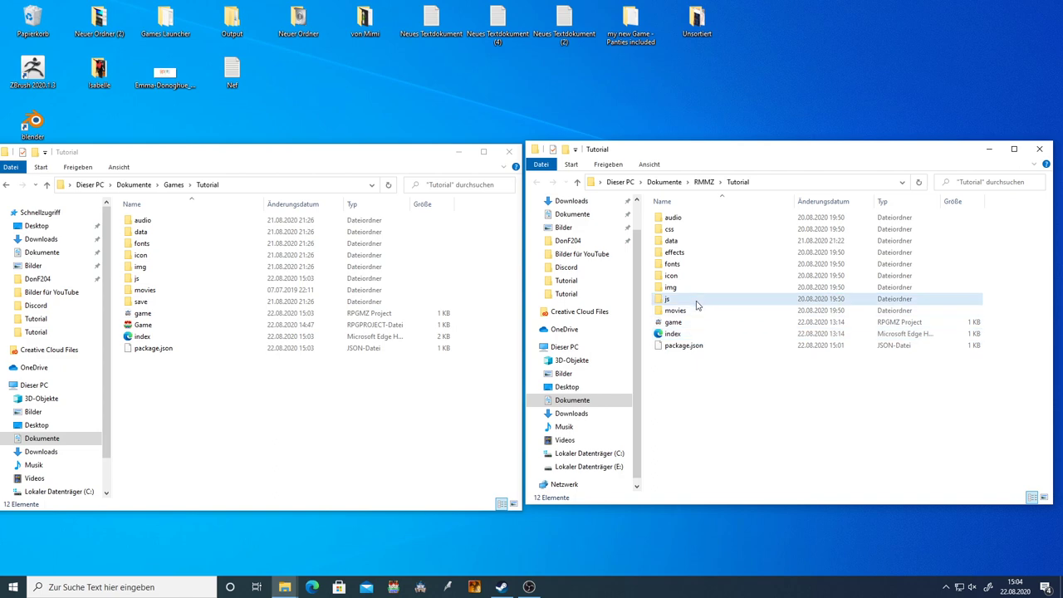
click(163, 281)
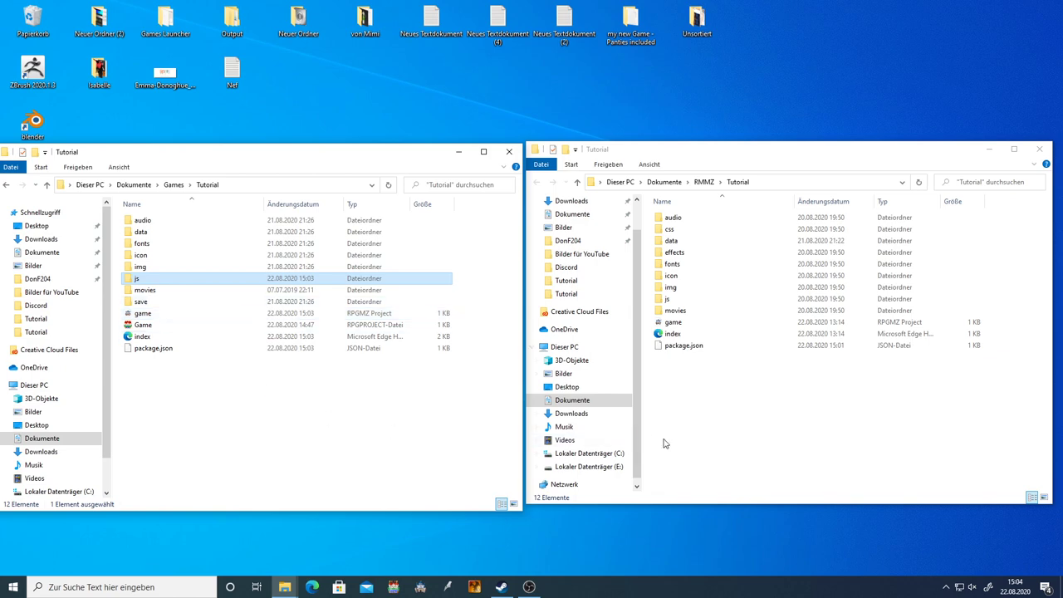
click(673, 334)
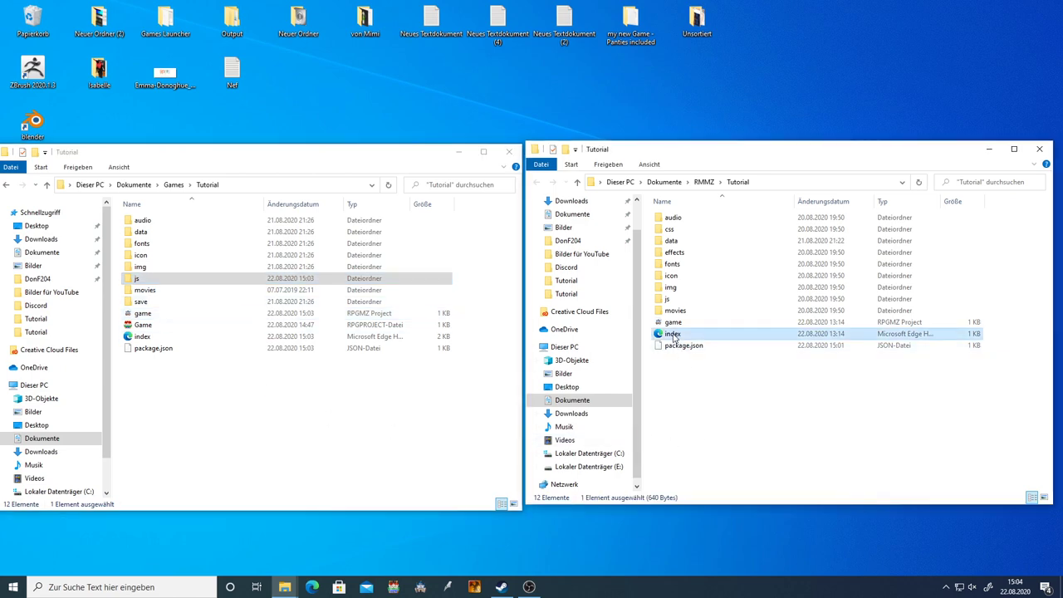
click(188, 449)
key(ctrl+v)
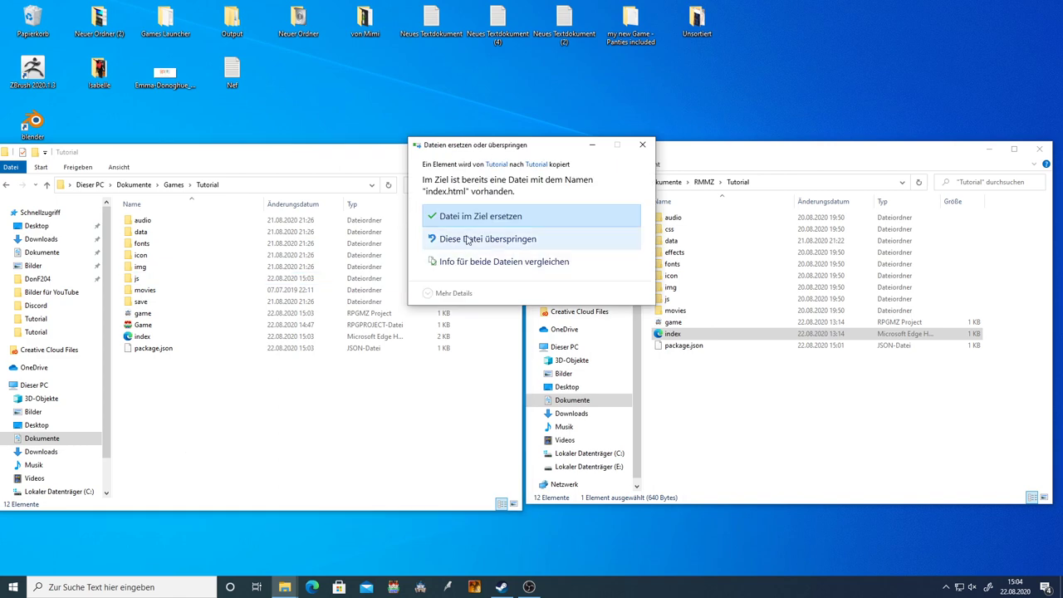
click(473, 220)
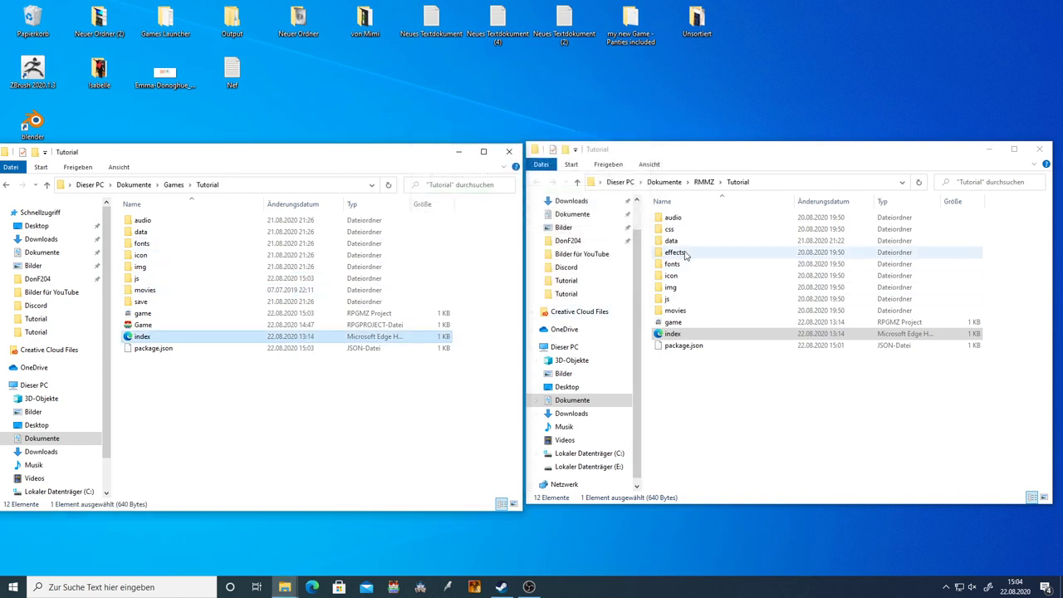
- Copy the css, effects and fonts folders from the RMMZ Tutorial folder into the Games Tutorial folder
click(672, 230)
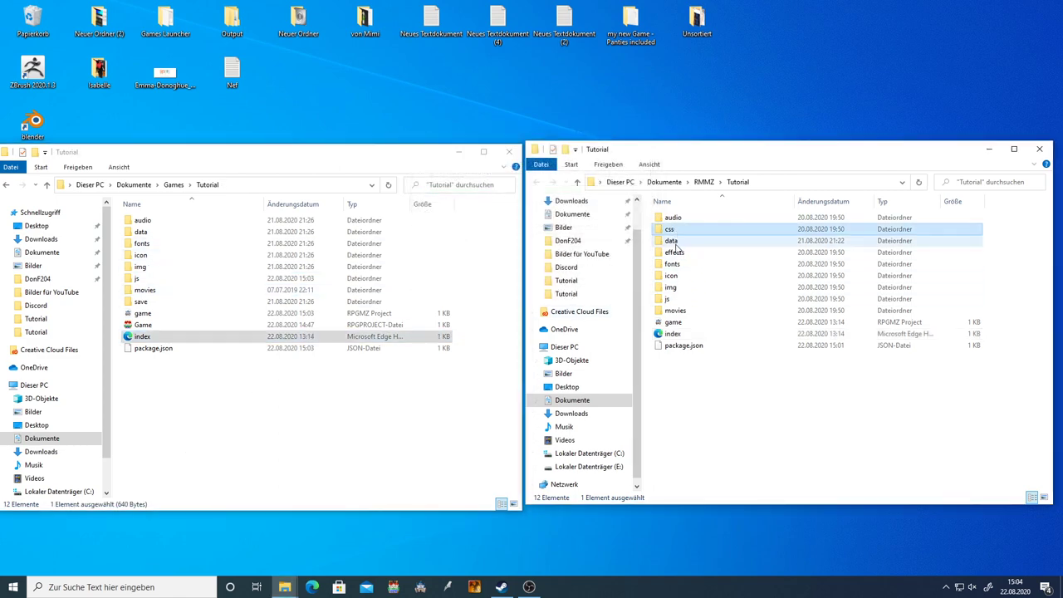
ctrl+click(676, 253)
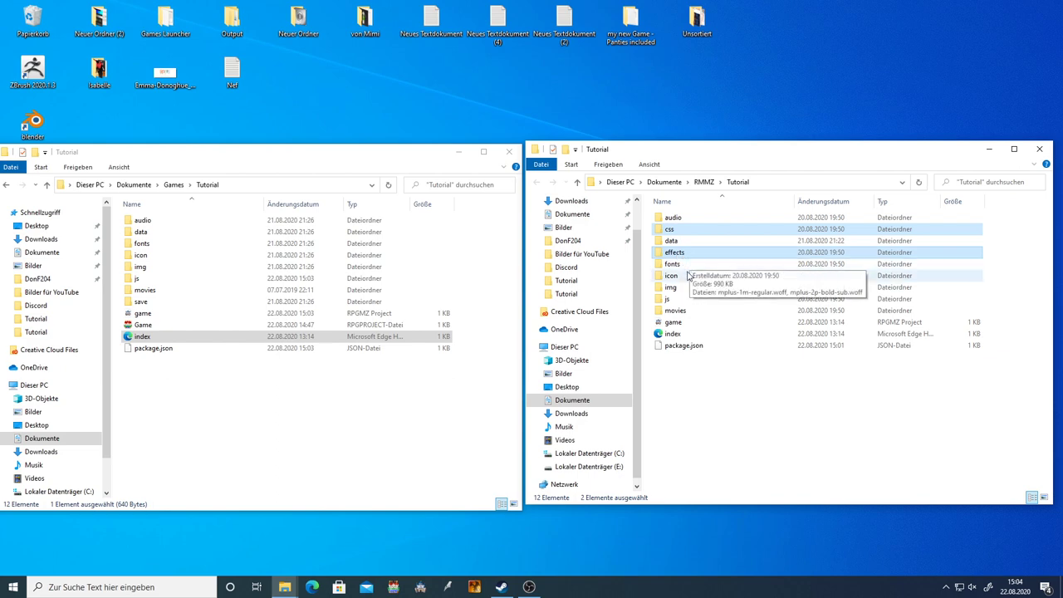
ctrl+click(677, 264)
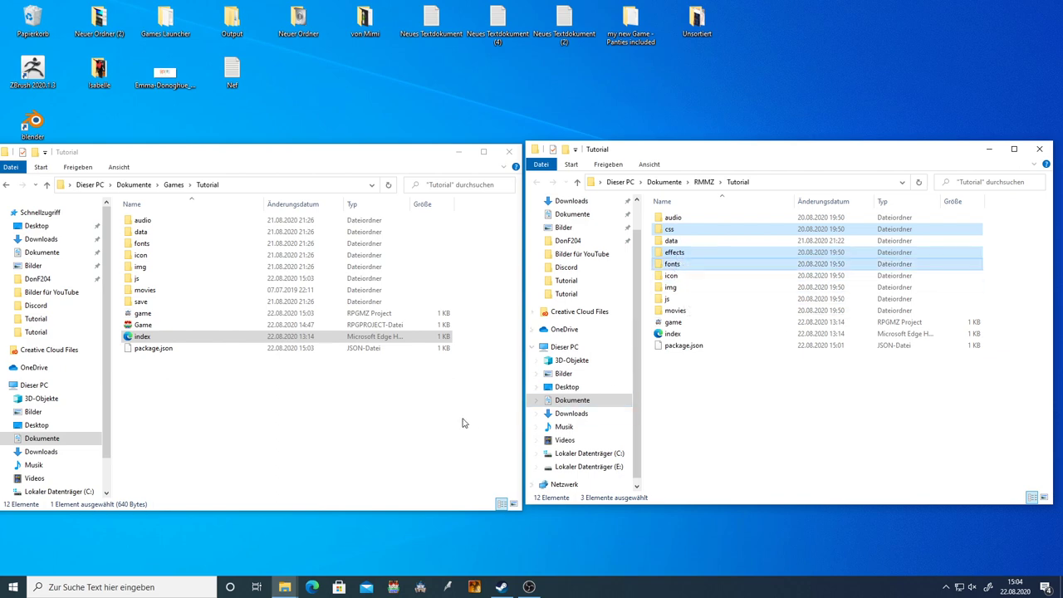
click(289, 435)
key(ctrl+v)
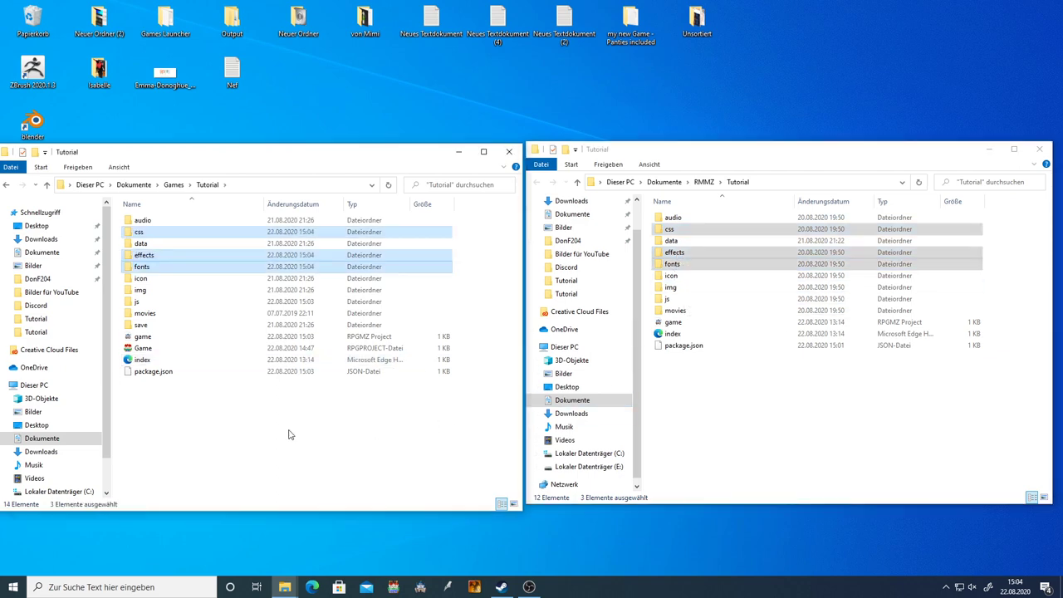
click(289, 434)
click(824, 429)
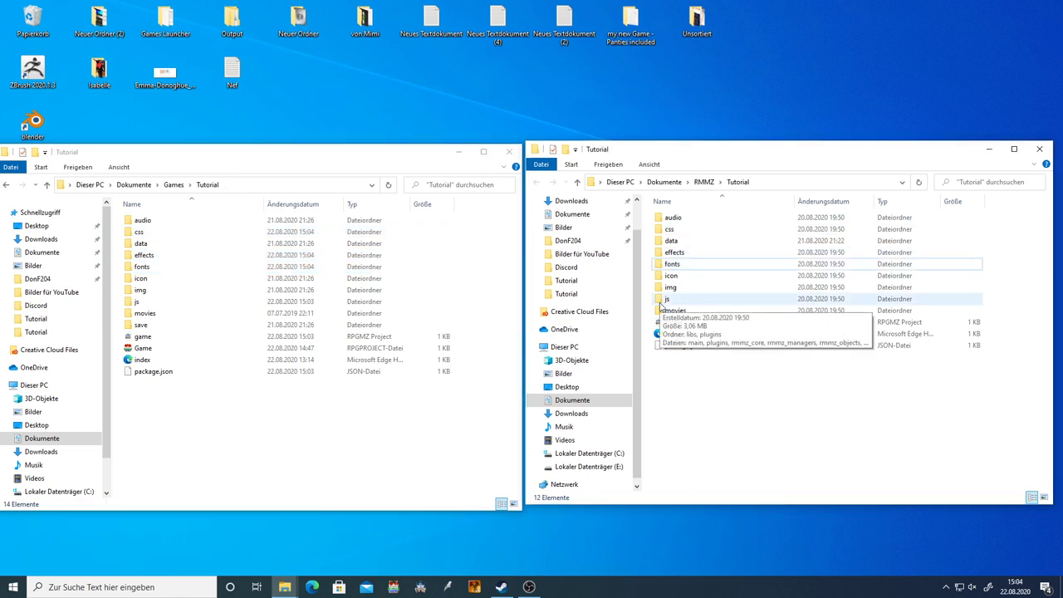
- Open the img\system folder of both Tutorial projects and locate the ButtonSet image in each
double_click(671, 287)
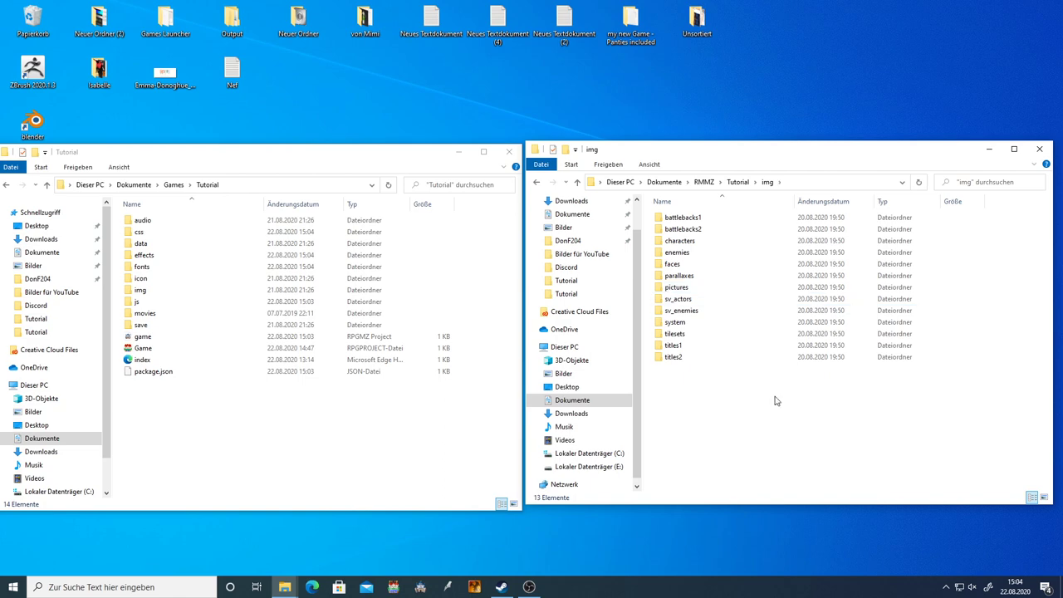
double_click(674, 322)
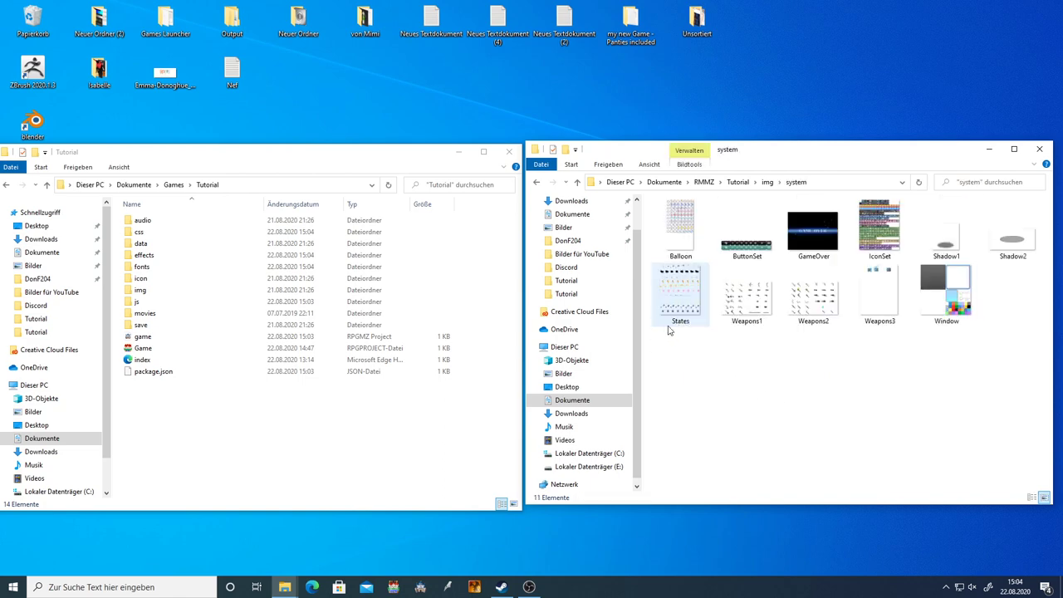
click(751, 241)
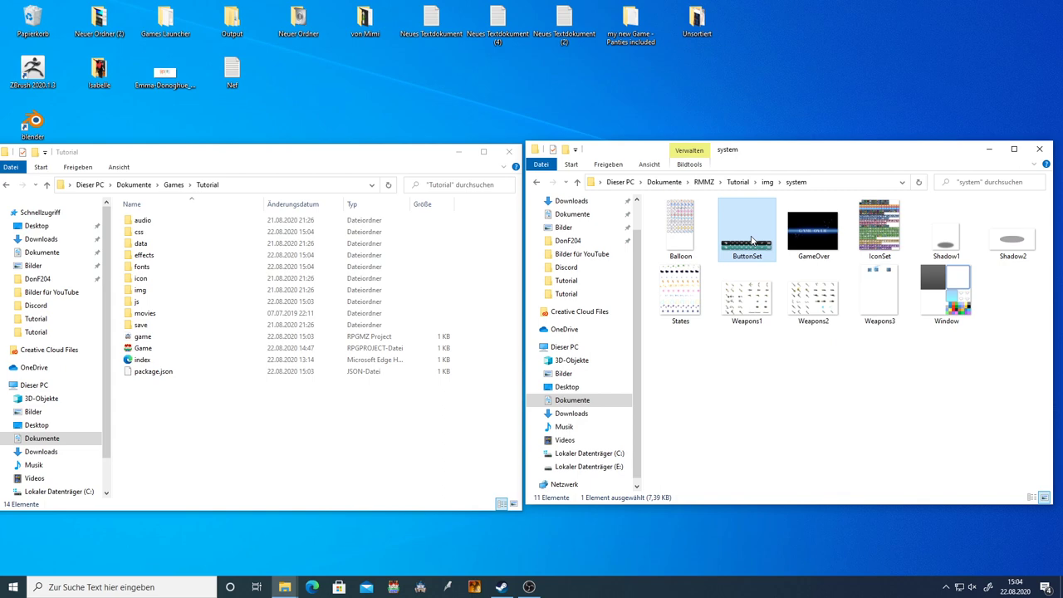
double_click(198, 290)
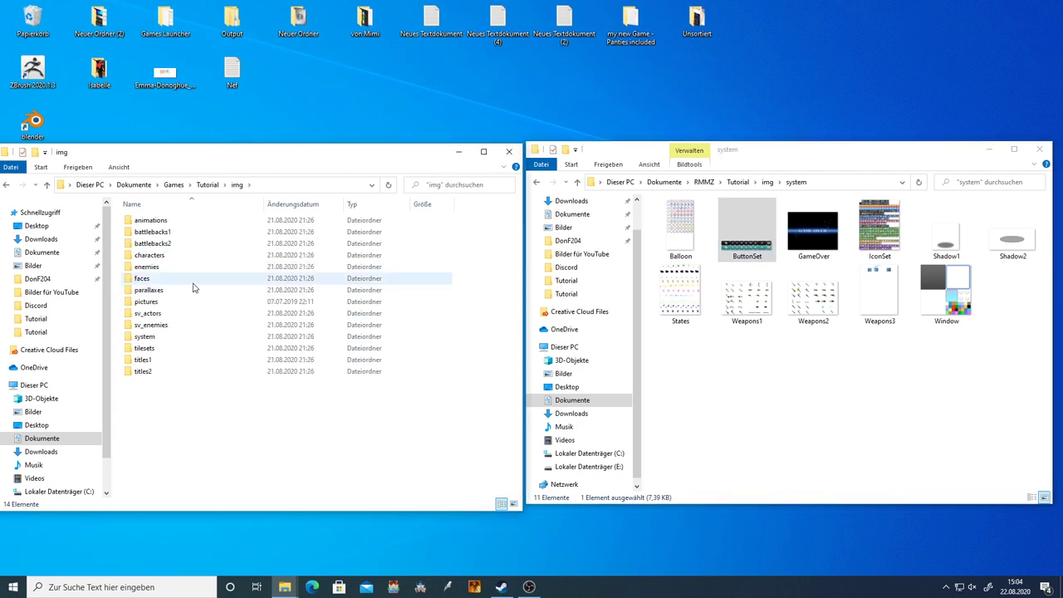
double_click(158, 336)
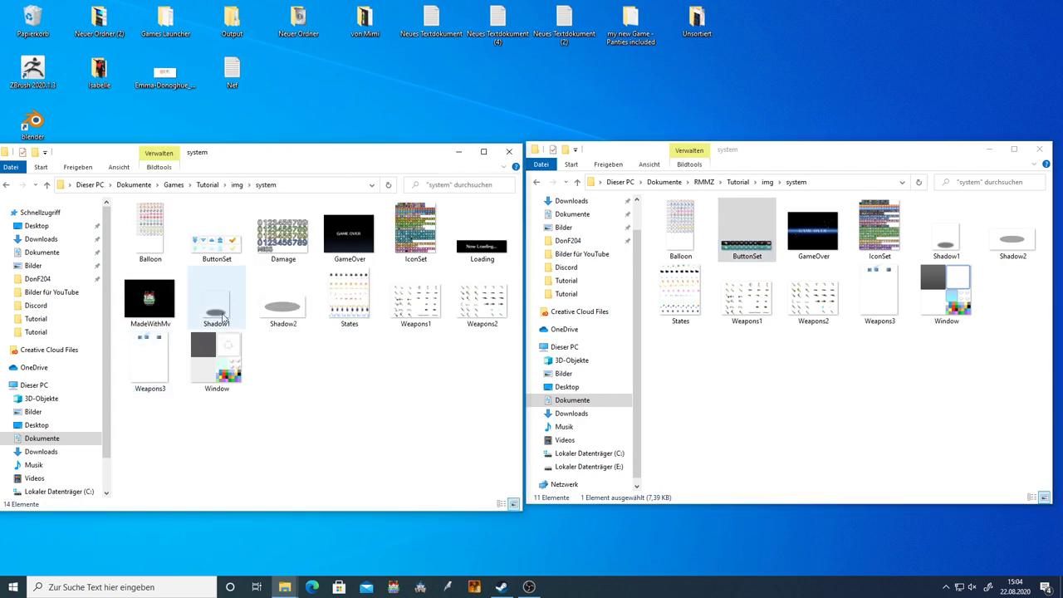
click(226, 251)
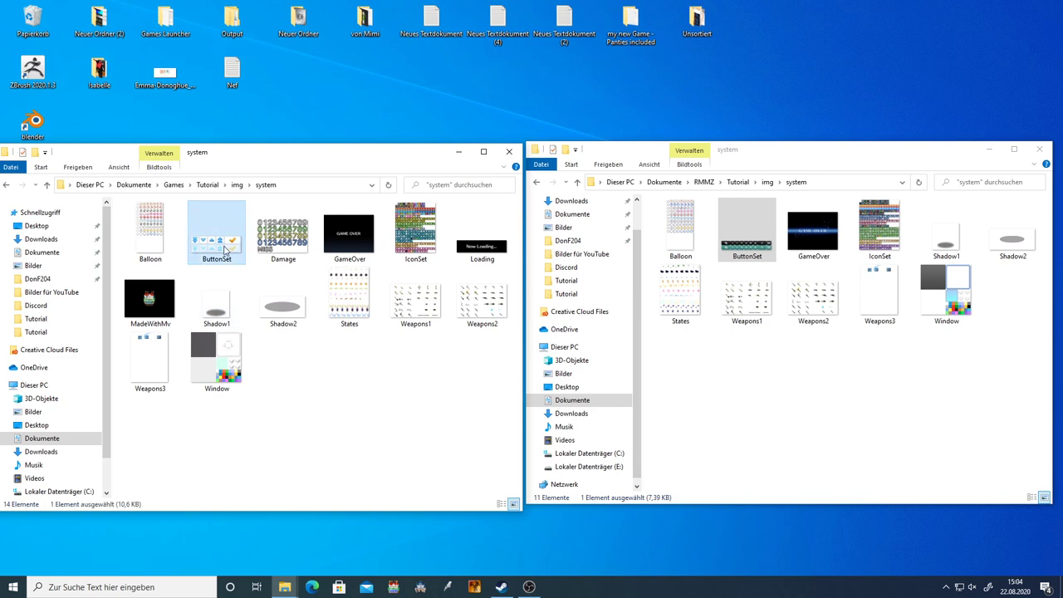
- Copy the ButtonSet image from the RMMZ Tutorial system folder into the Games Tutorial system folder, replacing the existing file
click(770, 247)
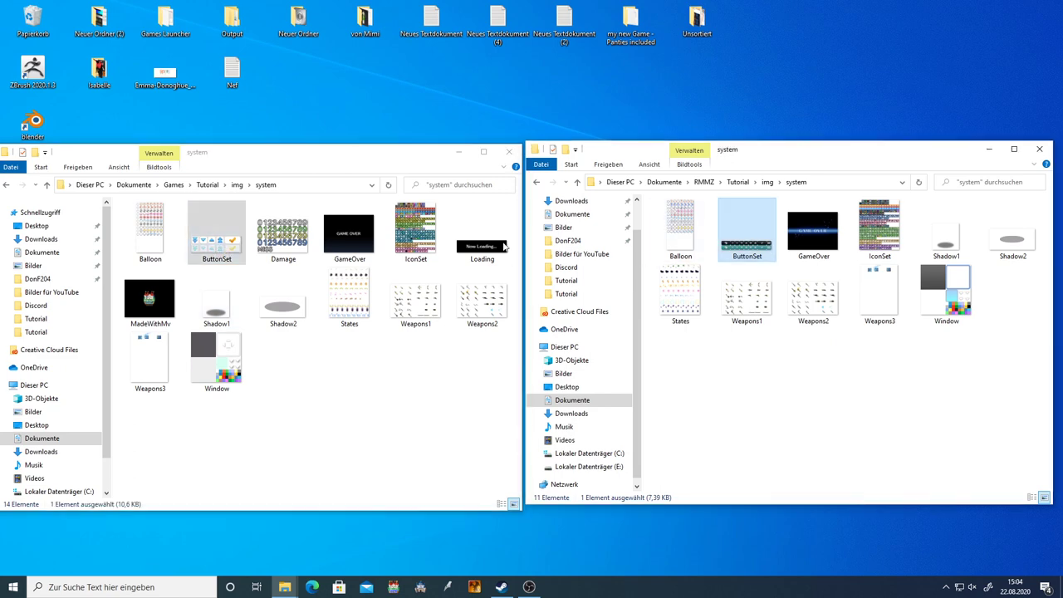
click(342, 393)
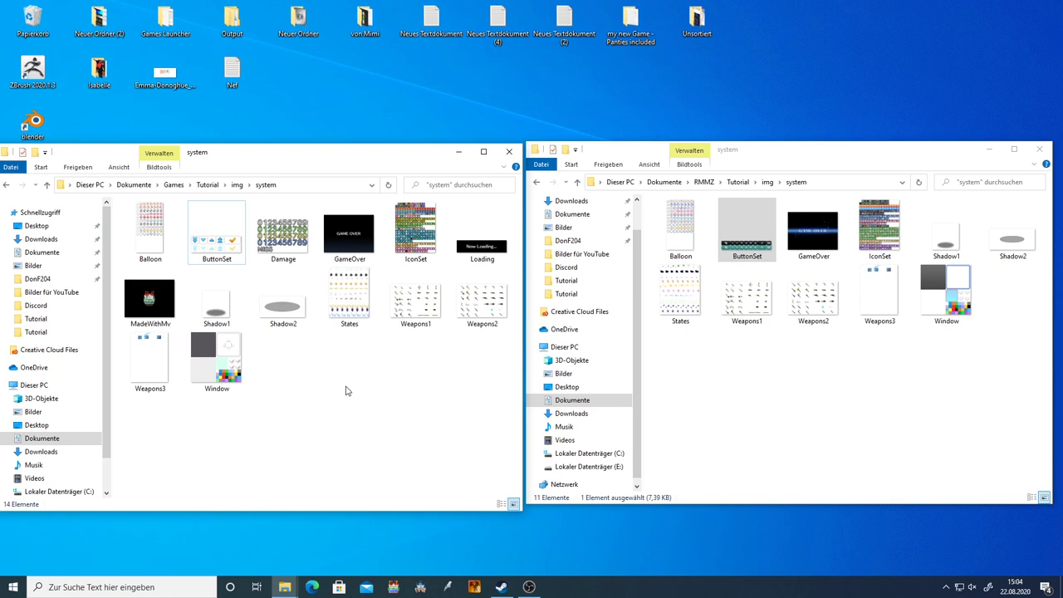
click(734, 370)
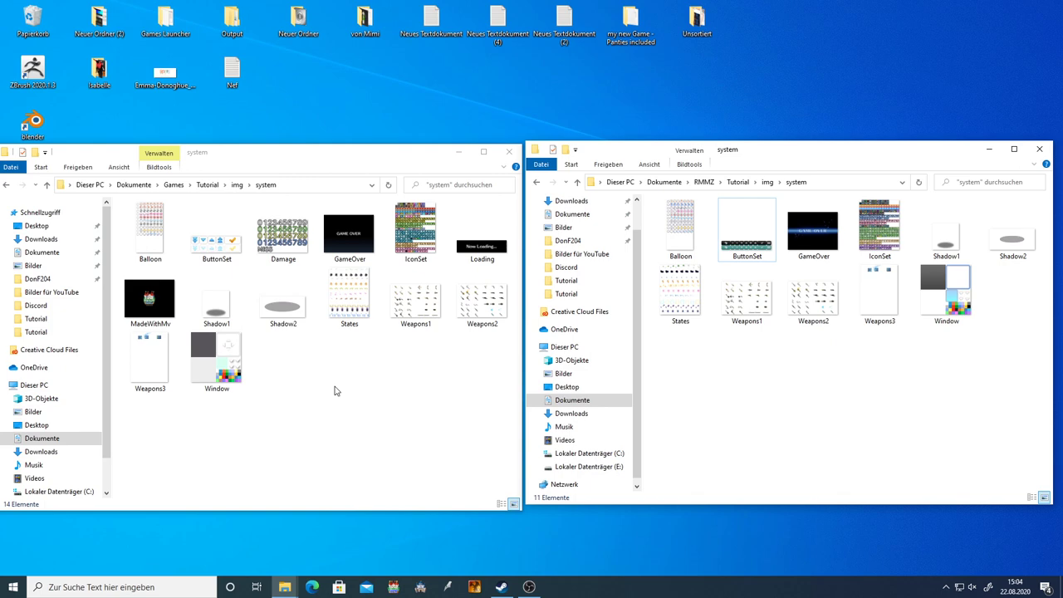
click(736, 233)
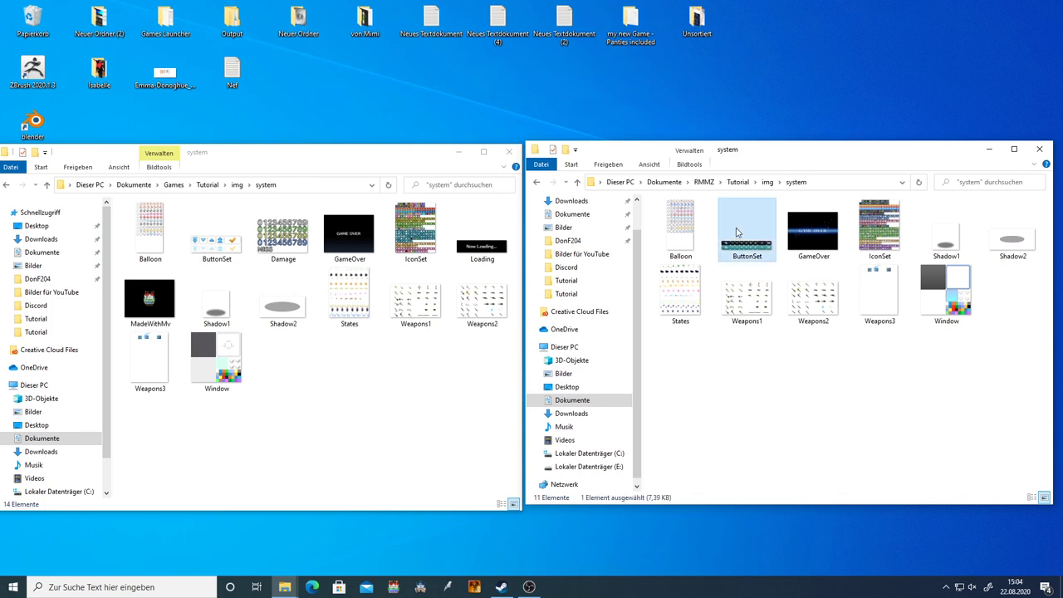
drag(735, 233, 356, 365)
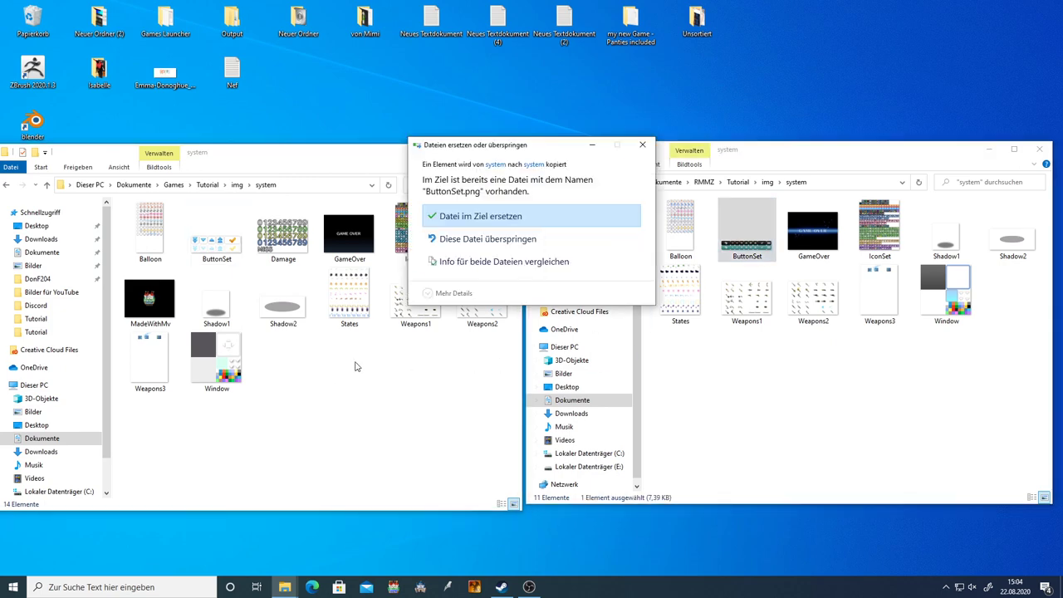
click(538, 216)
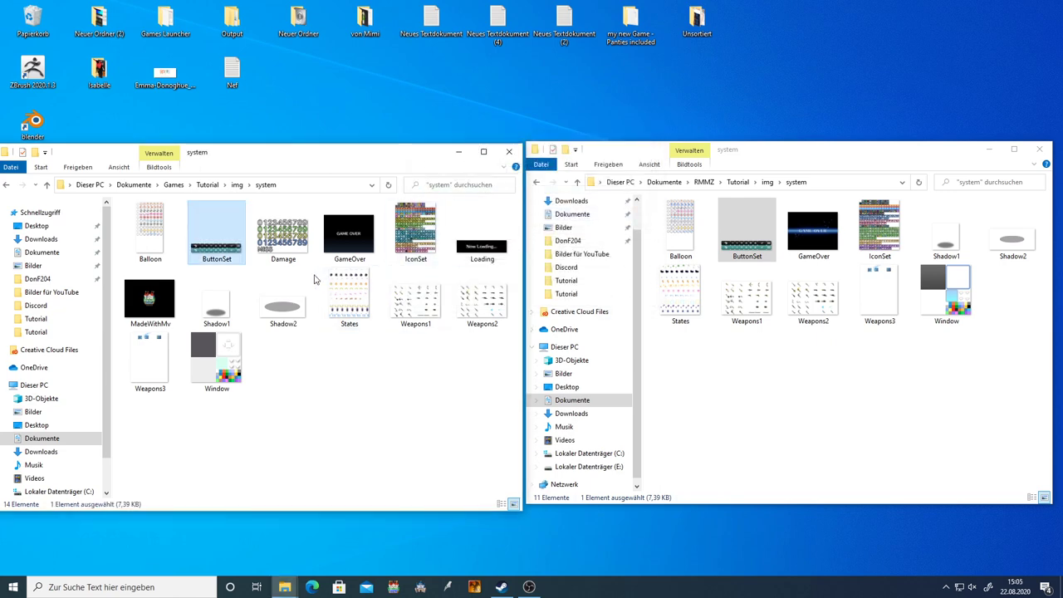
click(371, 406)
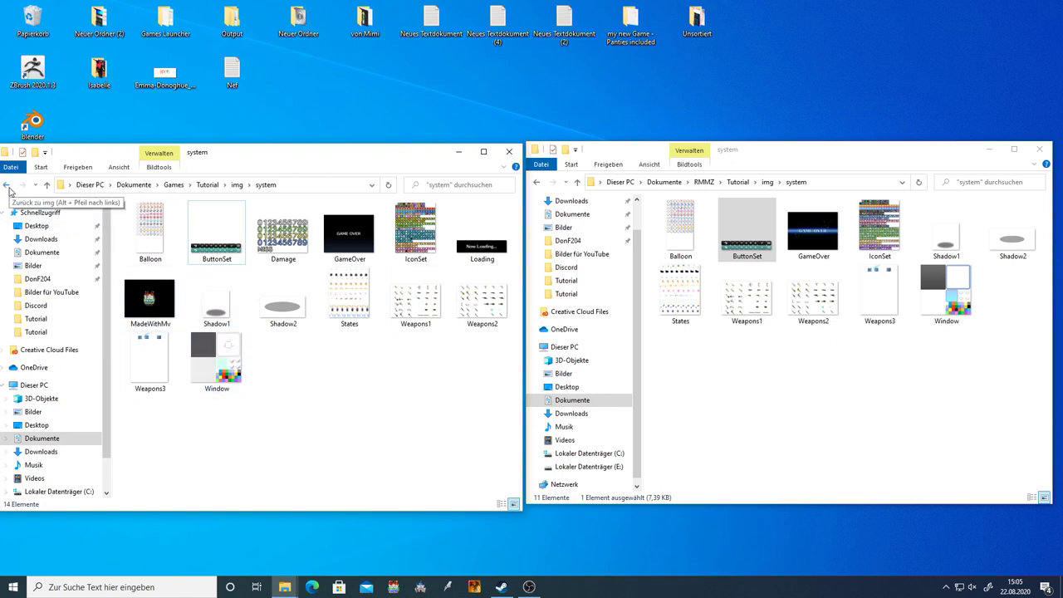
click(9, 186)
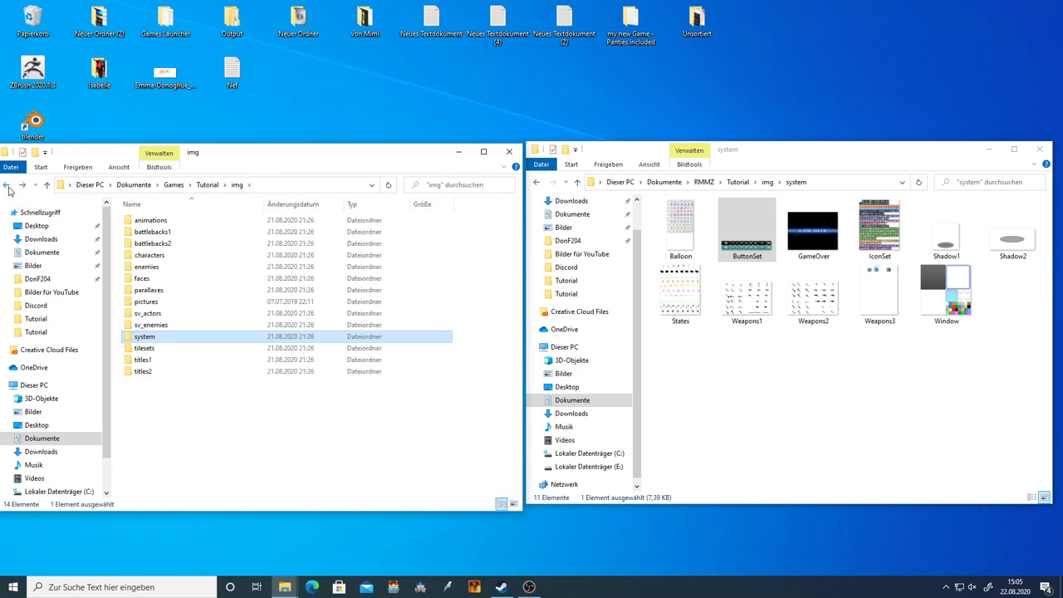
- Check the image dimensions of ButtonSet in the RMMZ Tutorial system folder through its file properties
right_click(778, 201)
click(674, 392)
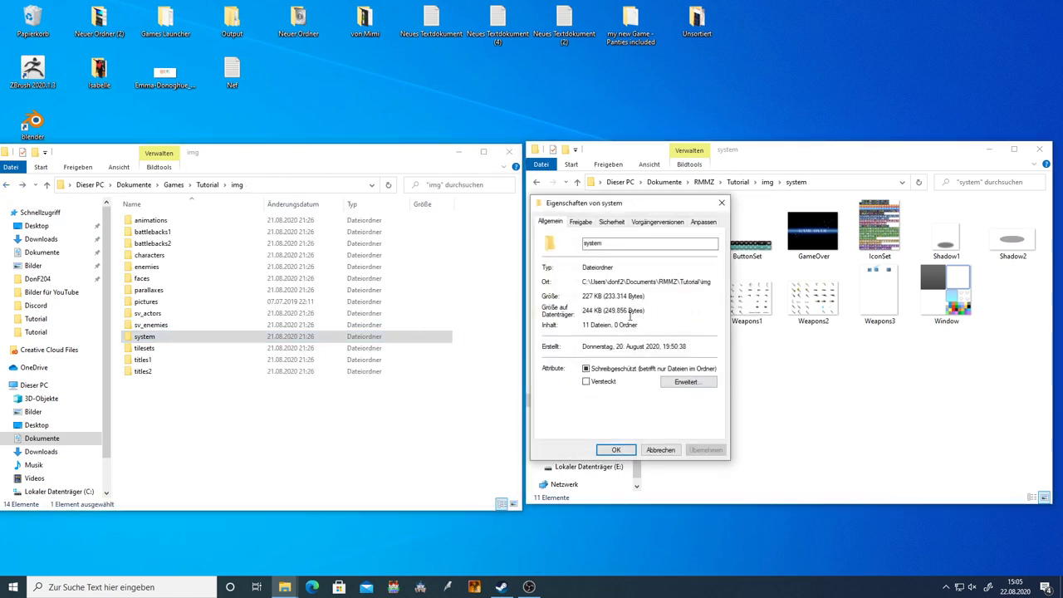
click(721, 202)
right_click(777, 199)
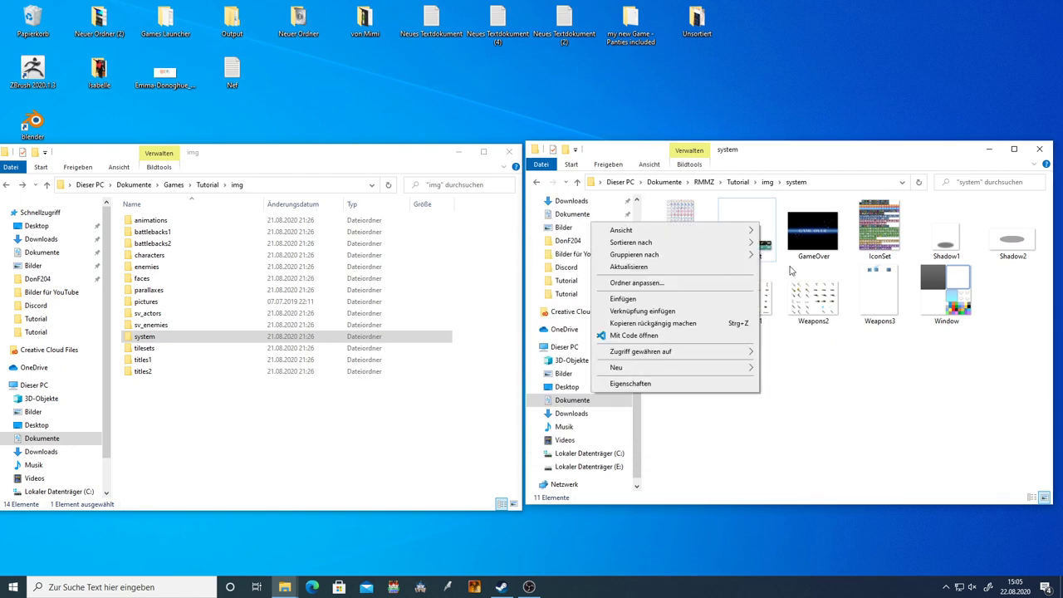
click(764, 247)
right_click(762, 247)
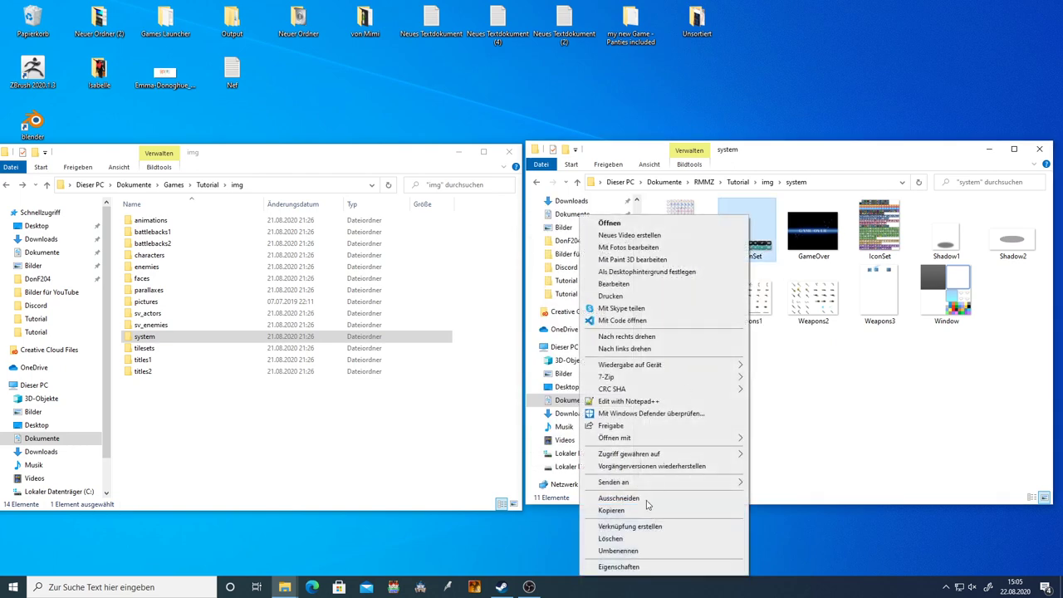
click(631, 565)
click(834, 272)
drag(831, 252, 639, 251)
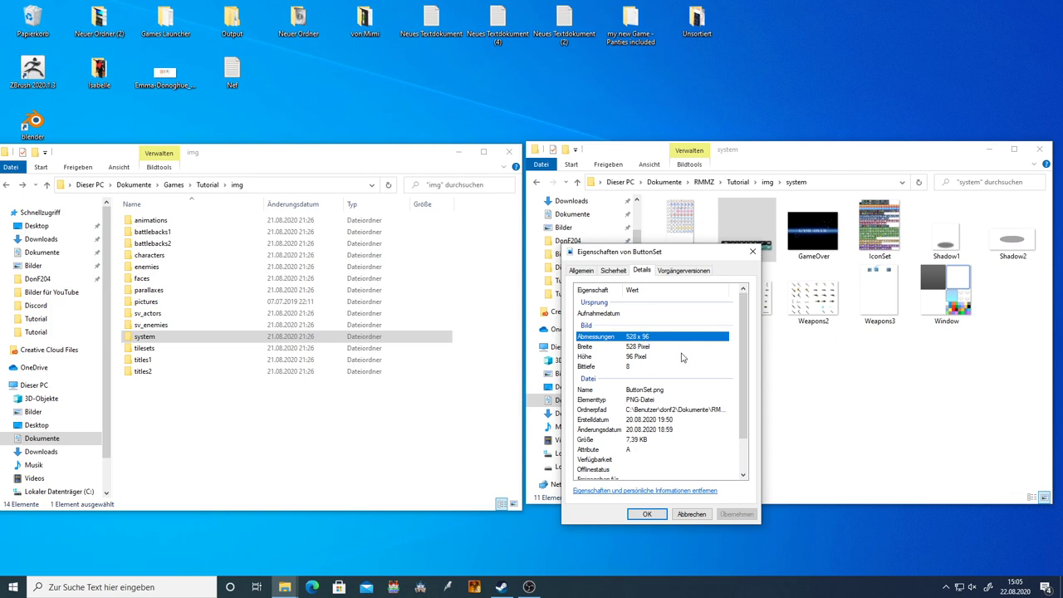
click(752, 252)
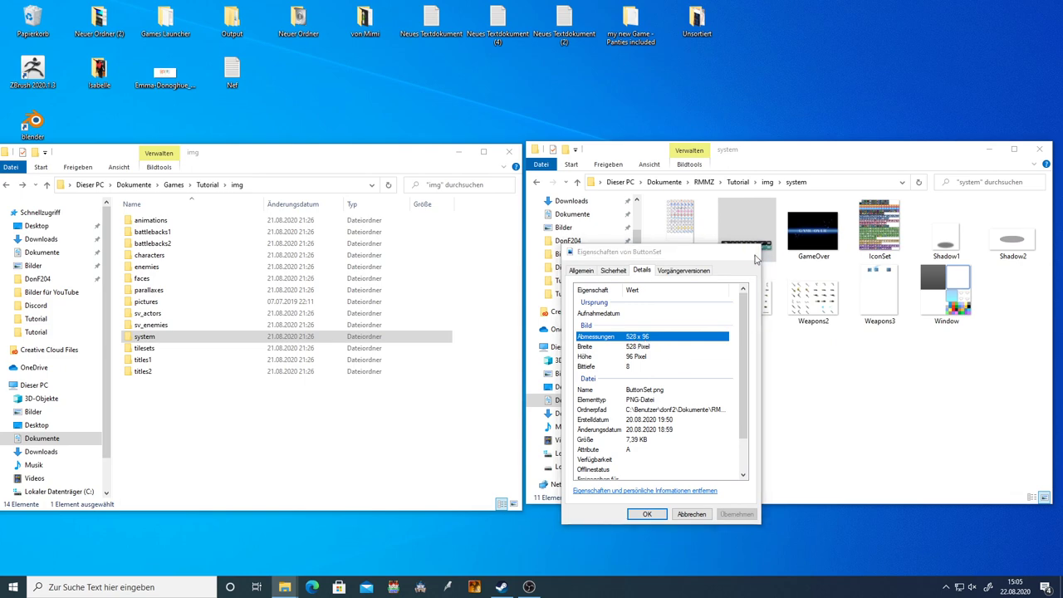
- Return to the Games Tutorial folder and open its RPGMZ project file in RPG Maker MZ
click(453, 430)
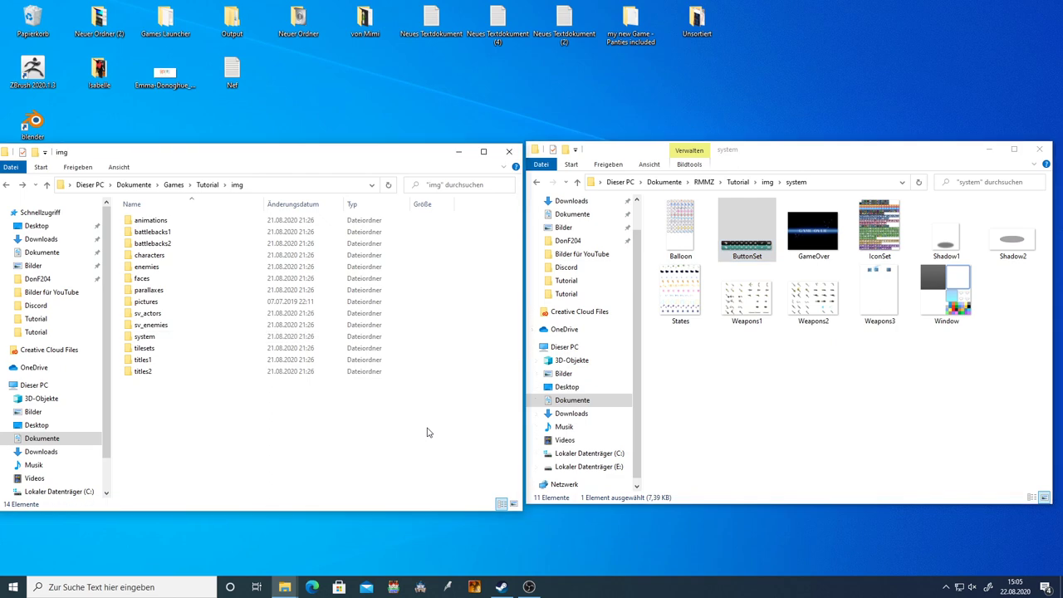
key(alt+Up)
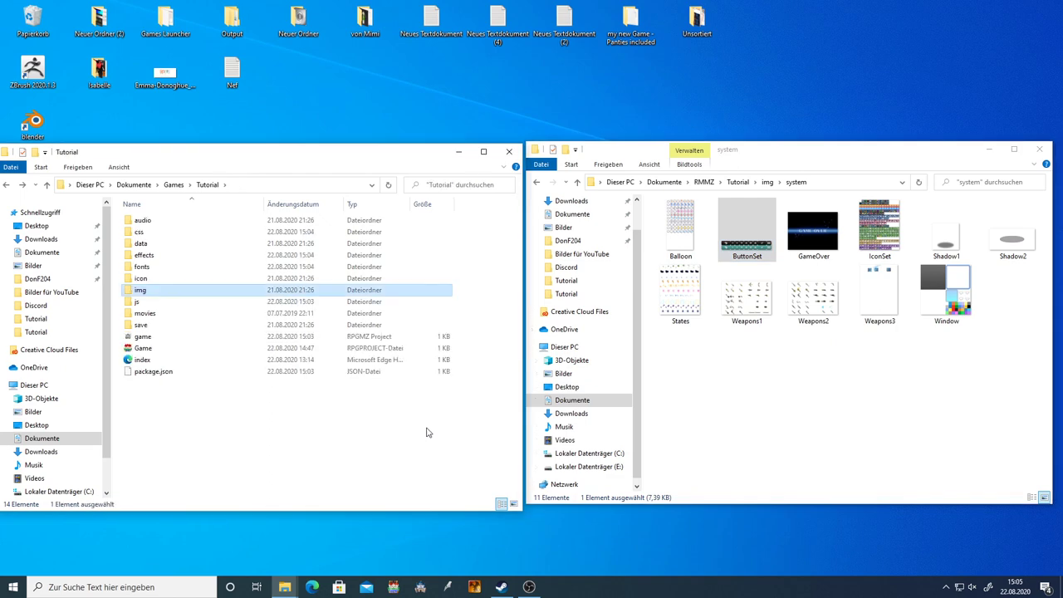
double_click(150, 337)
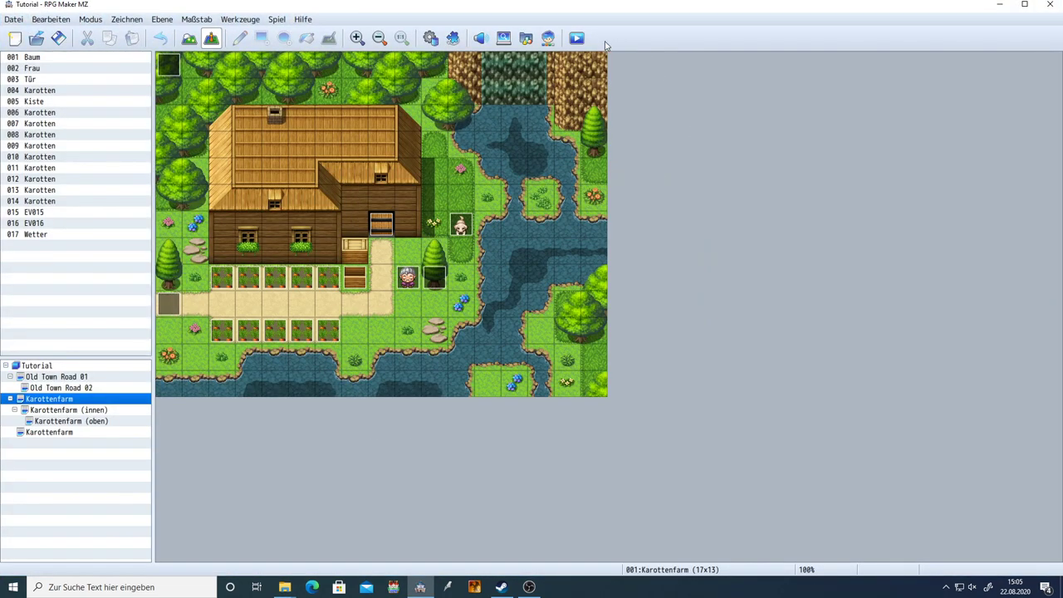
- Start a playtest and set the BGM, BGS, ME and SE volumes to 0% in the game options, leaving Touch UI on
click(573, 41)
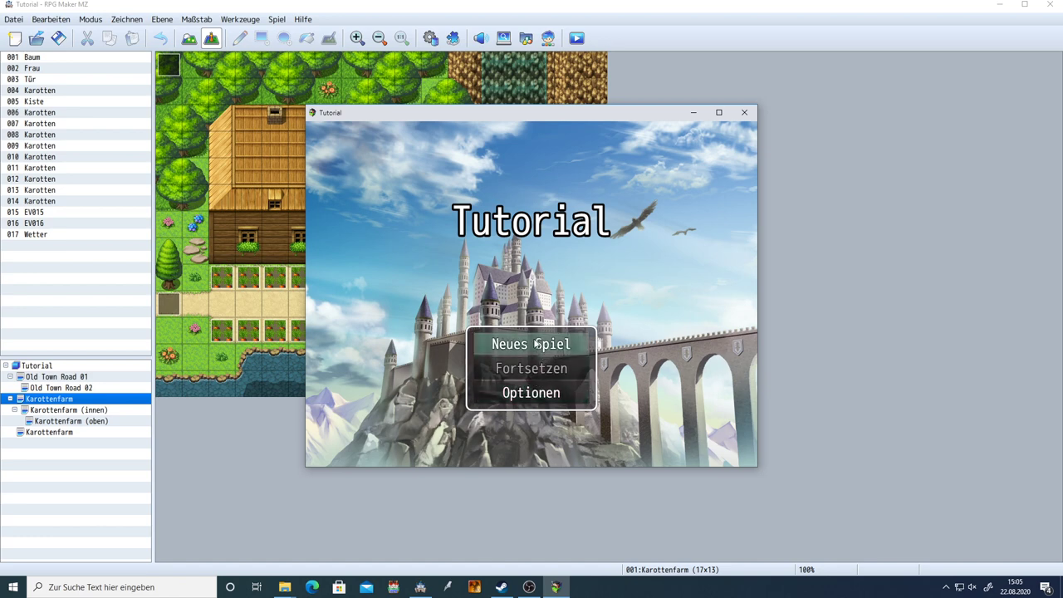
click(533, 393)
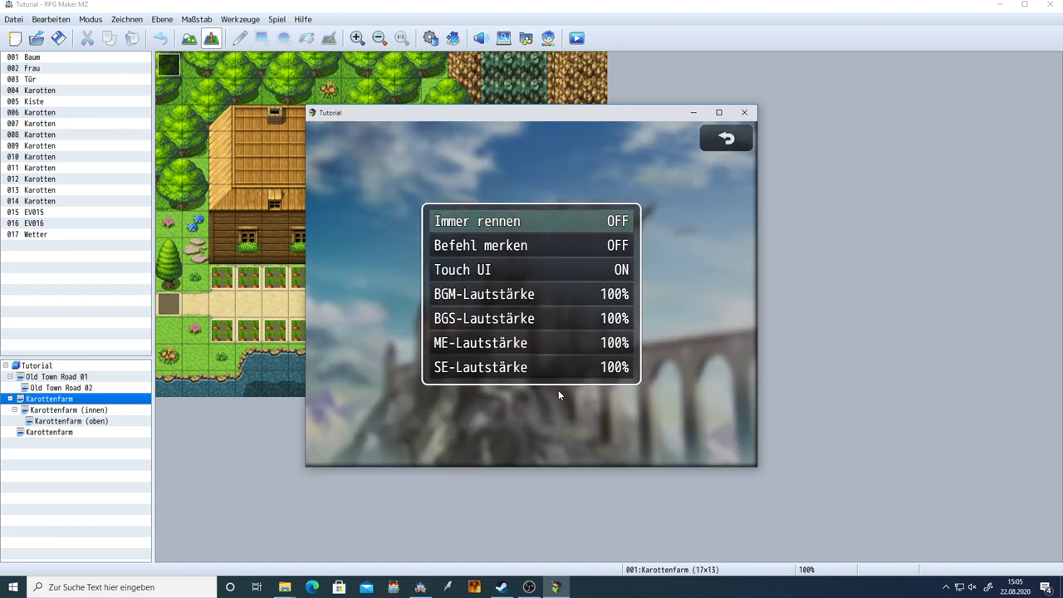
click(561, 294)
click(558, 318)
click(558, 342)
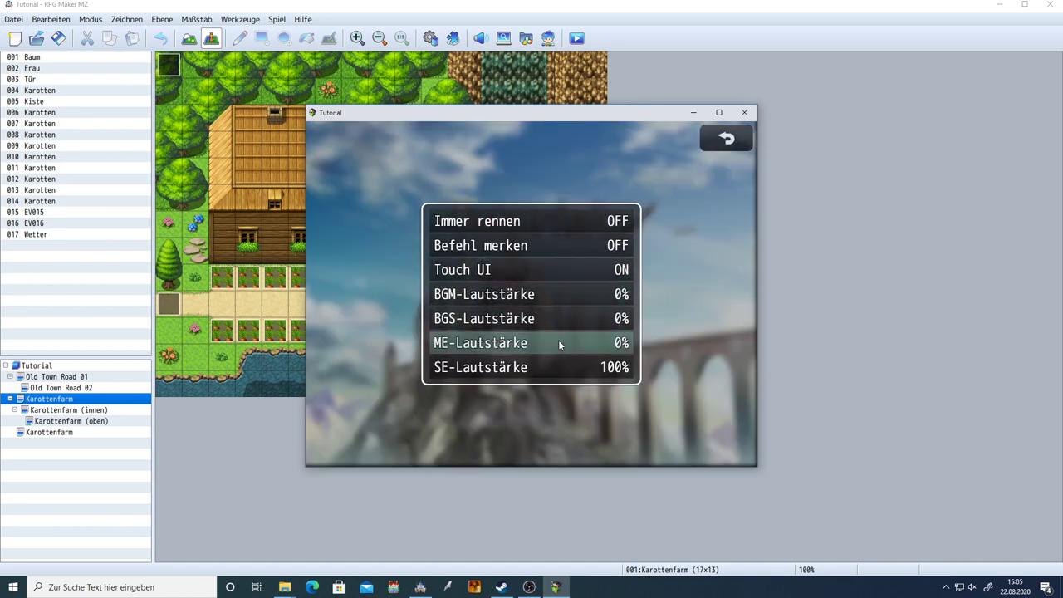
click(558, 367)
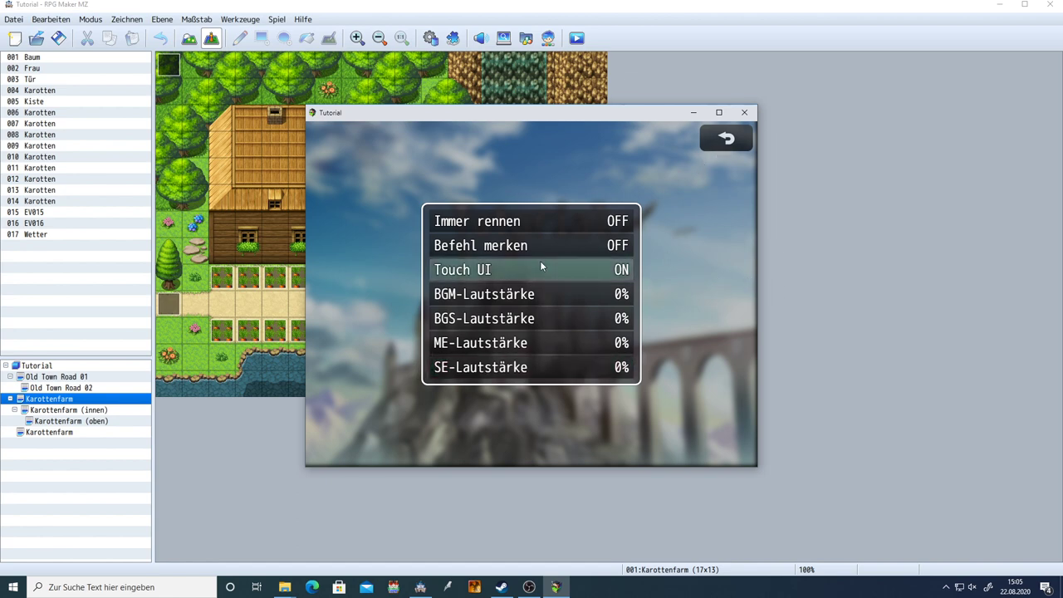
click(609, 275)
click(619, 271)
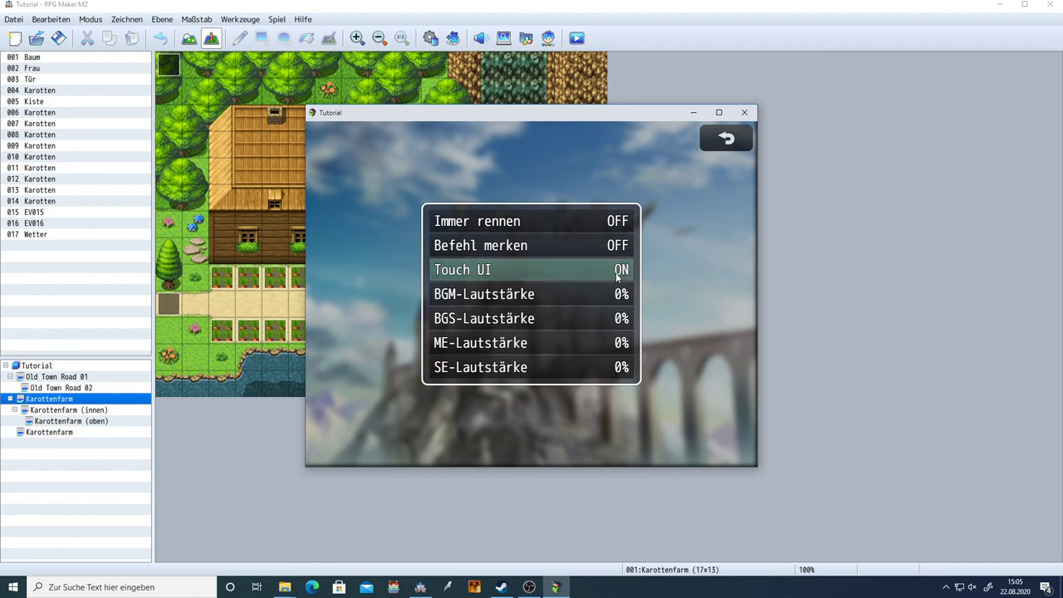
click(722, 141)
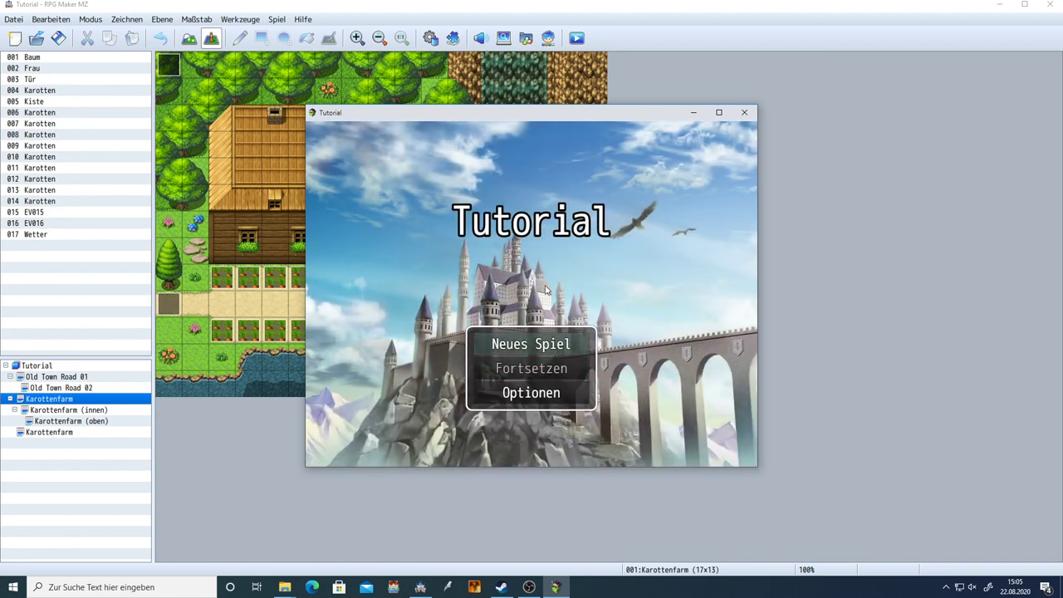
- Start a new game, test walking the hero back and forth along the path, and view the party menu
key(Up)
key(Down)
key(Up)
key(Down)
key(Return)
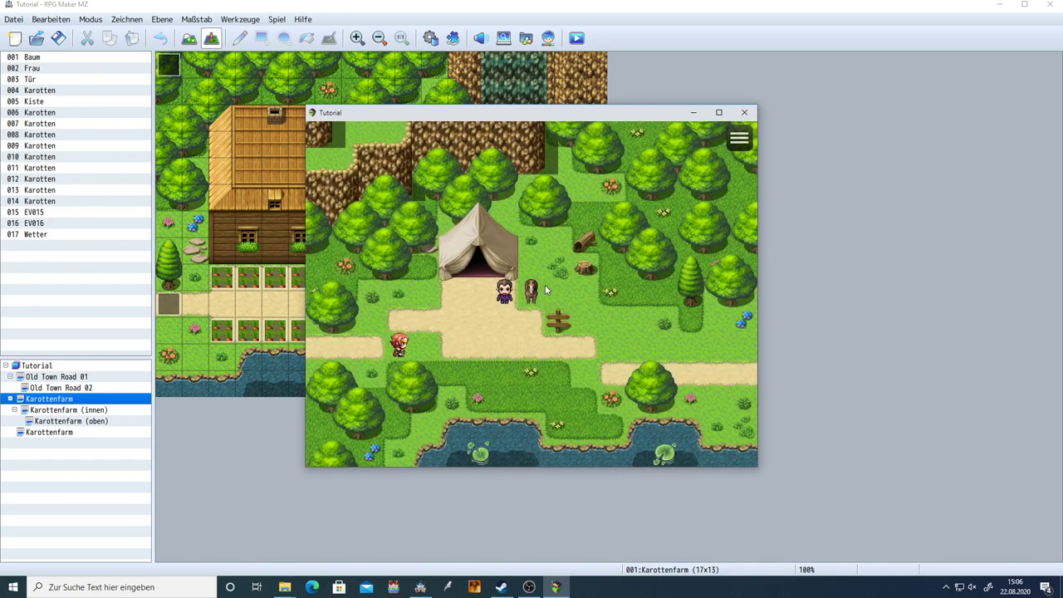
key(Right)
key(Left)
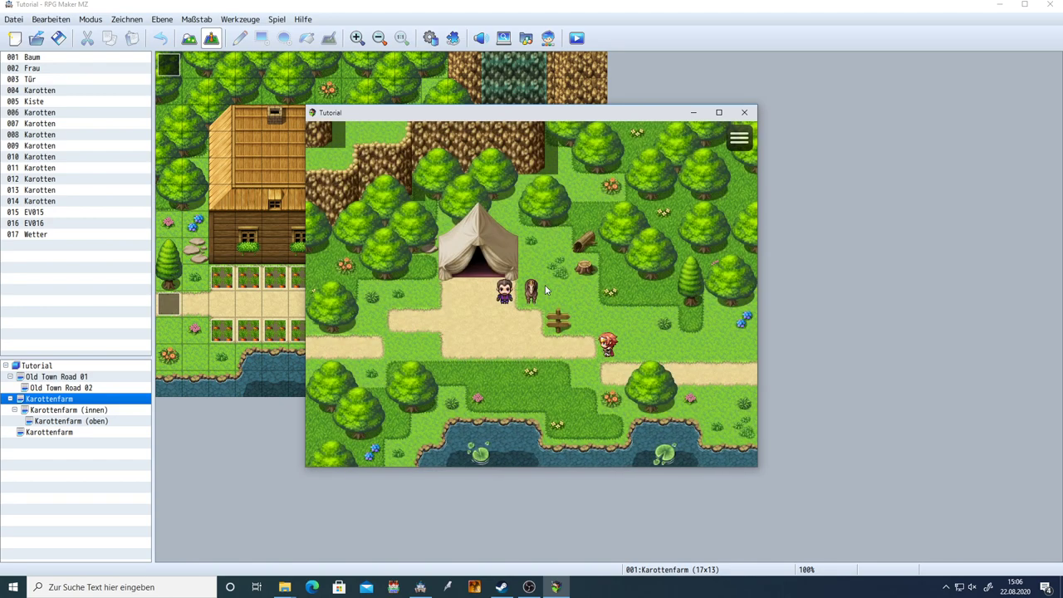
key(Left)
click(740, 141)
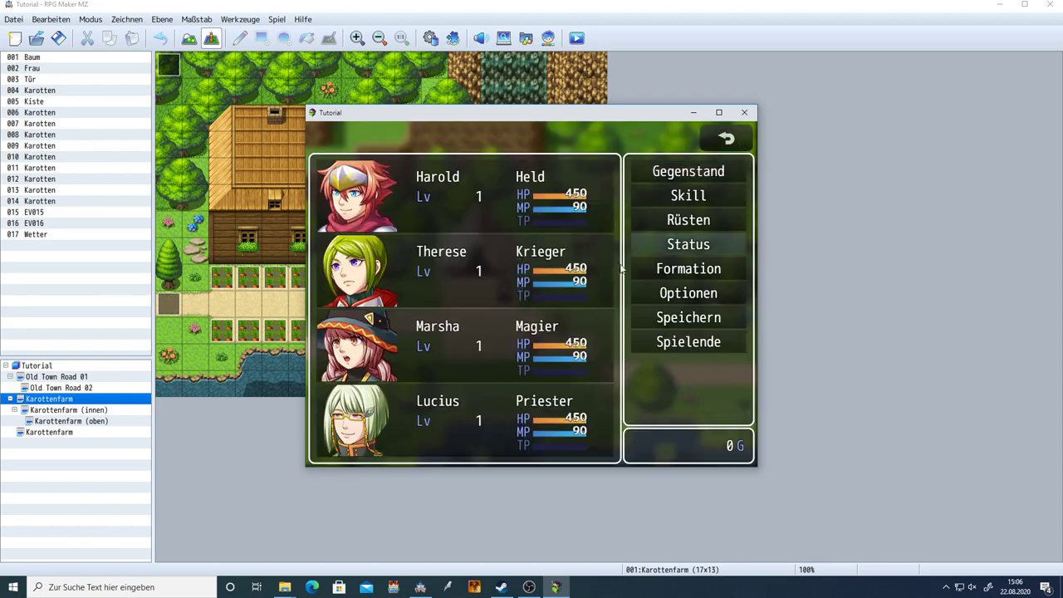
click(727, 138)
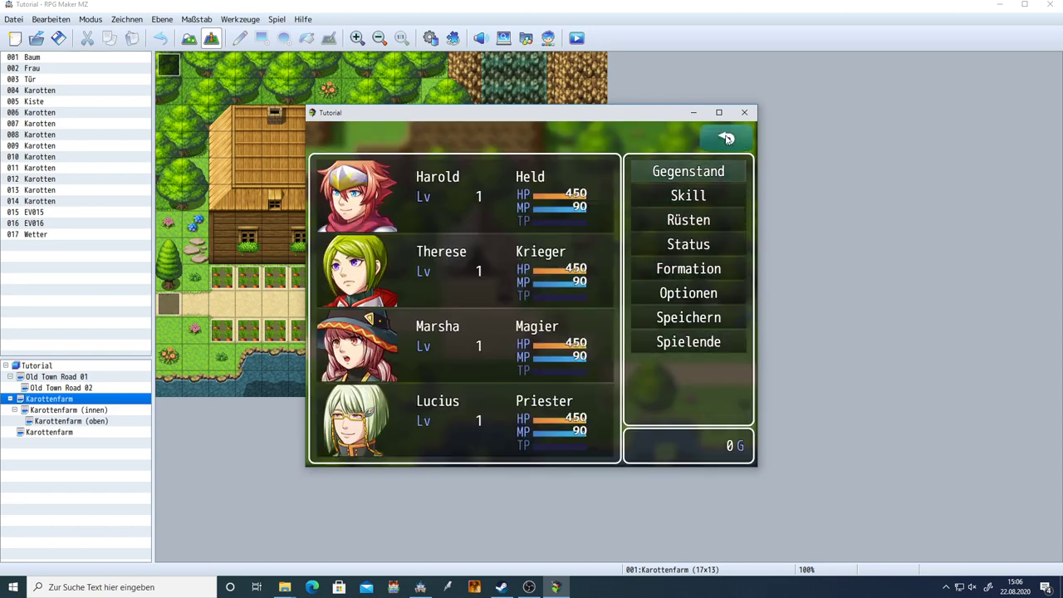
- Walk the hero along the path into a battle, advance the opening battle message and end the playtest
click(323, 349)
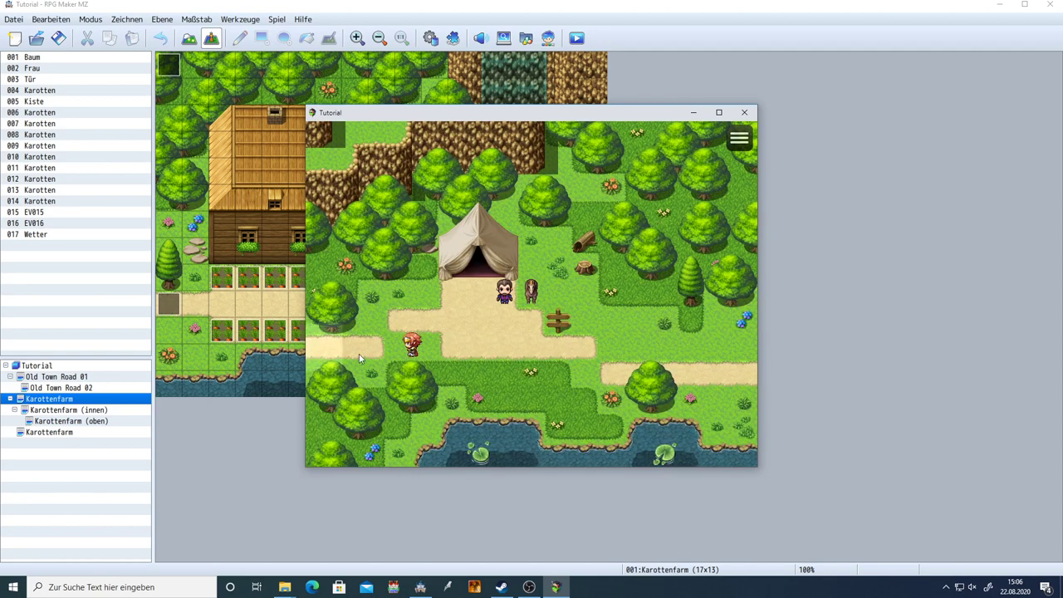
click(374, 352)
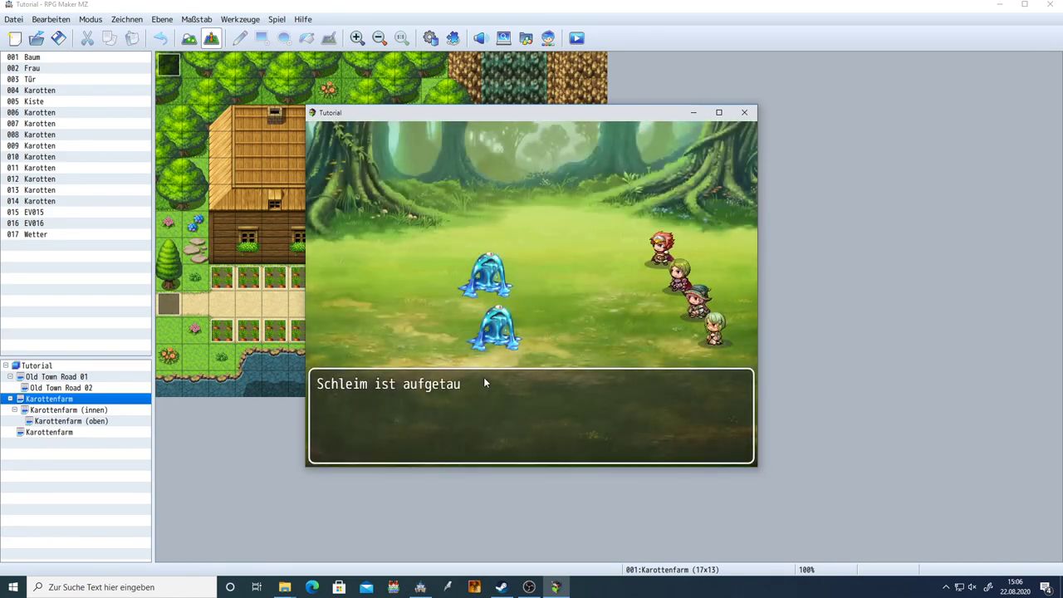
click(546, 374)
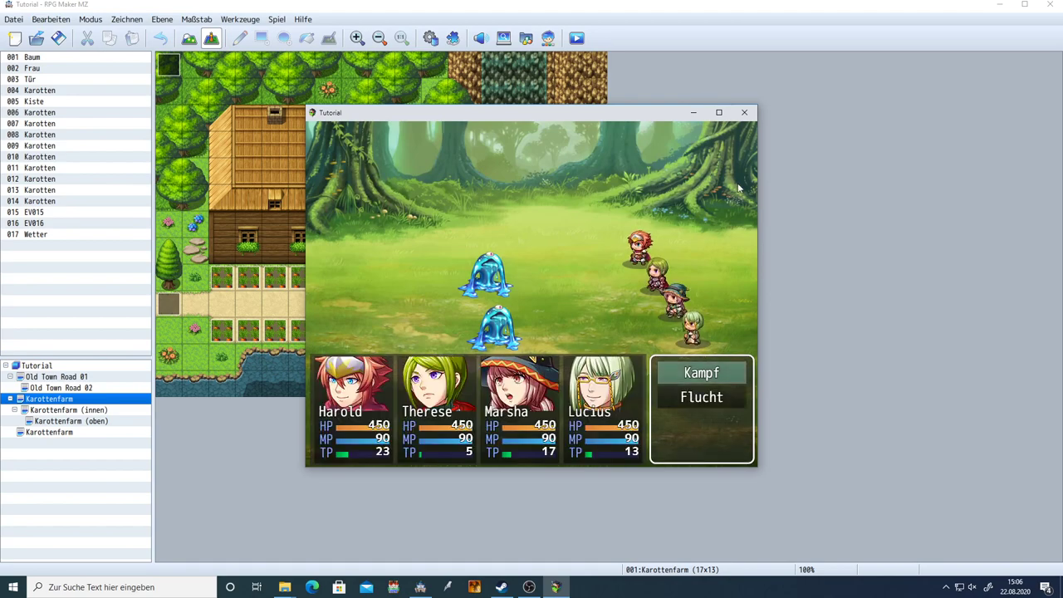
click(744, 112)
- Set the battle system to Zeitfortschritt (Aktiv) in the database's System 1 settings and apply the change
click(430, 38)
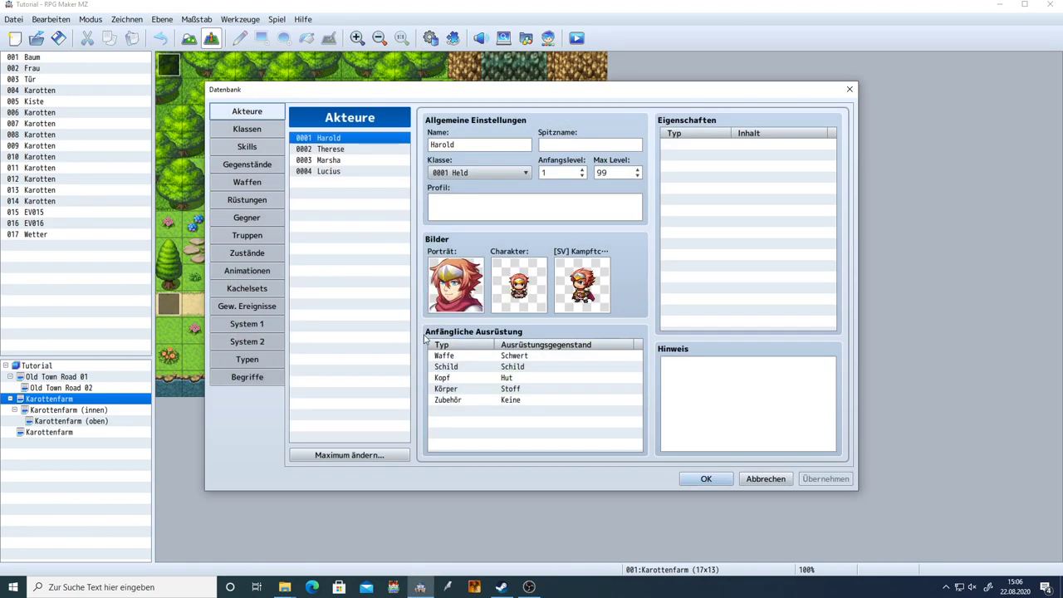
click(255, 340)
click(261, 328)
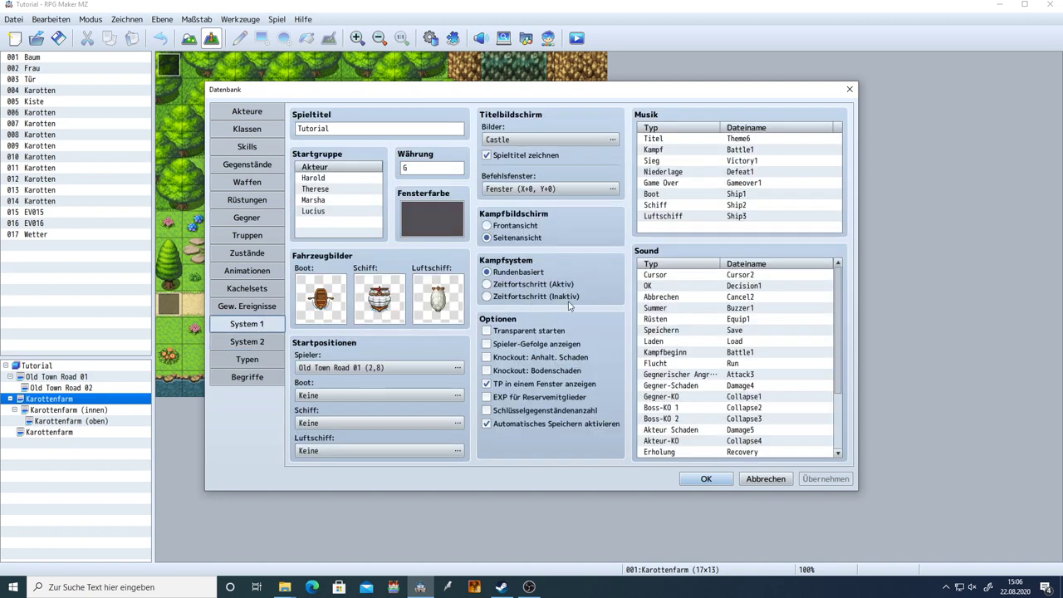
click(515, 286)
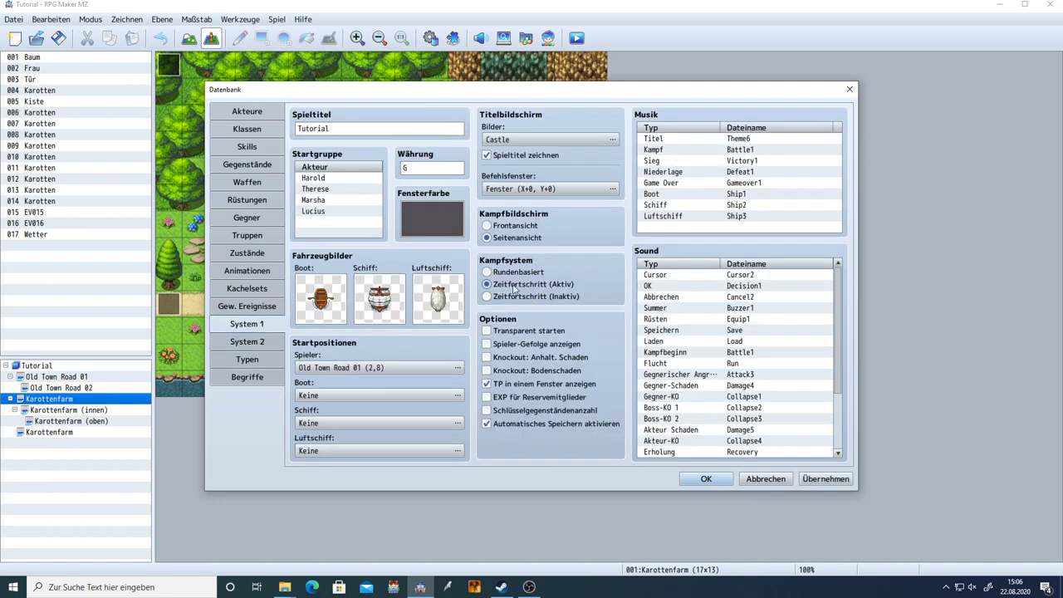
click(825, 479)
click(706, 479)
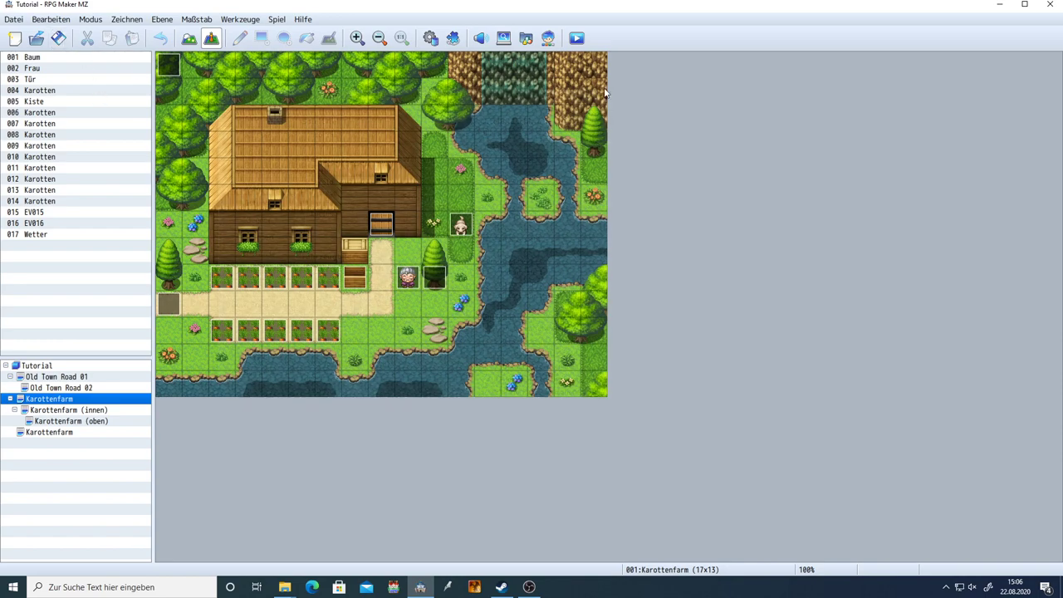
- Start a playtest, load the Automatisches Speichern save and walk the hero along the path into a battle
click(576, 37)
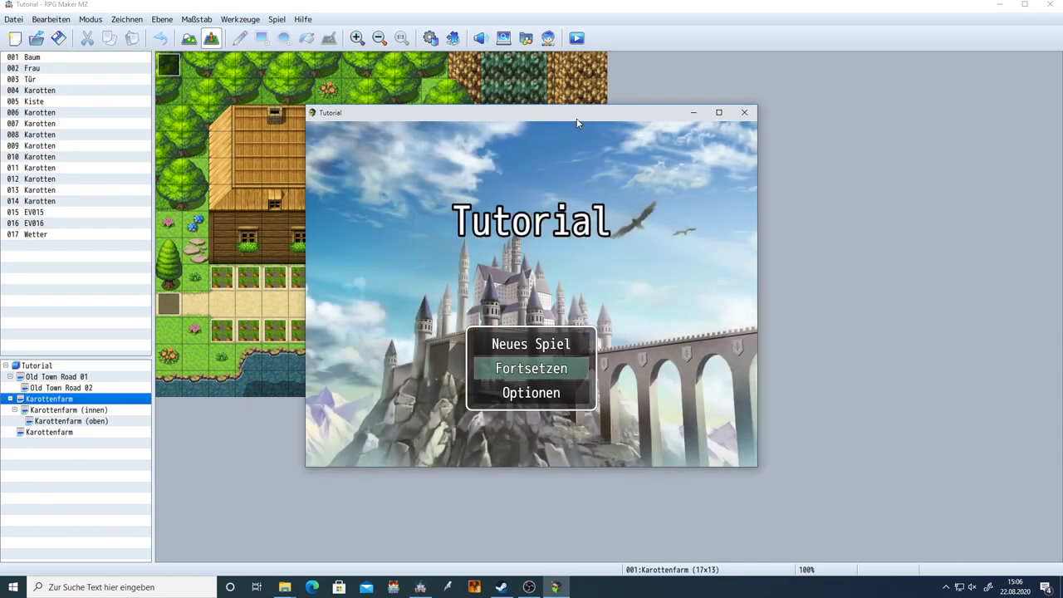
key(Return)
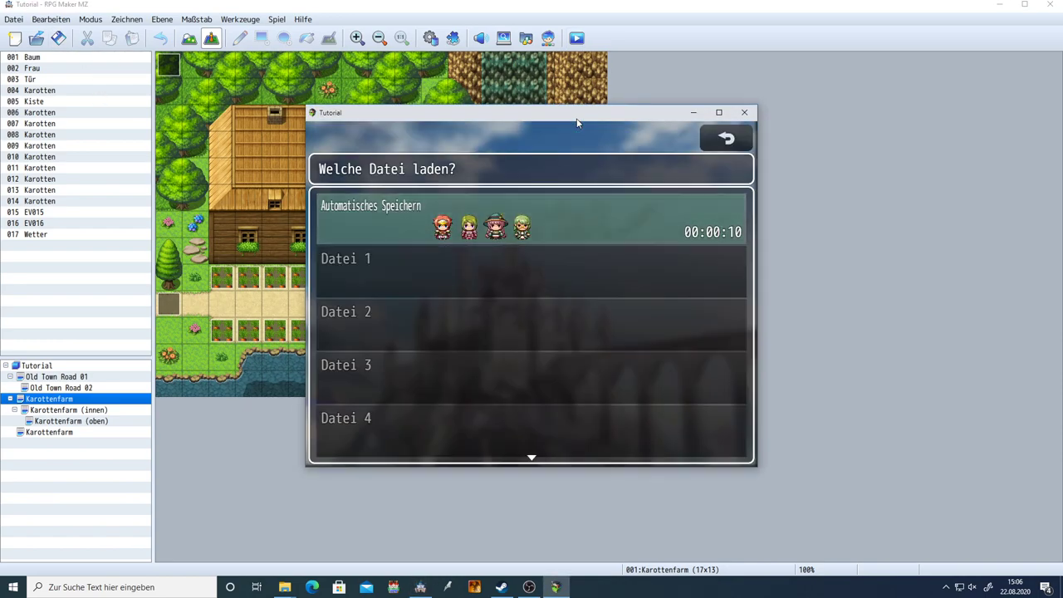
click(606, 243)
key(Left)
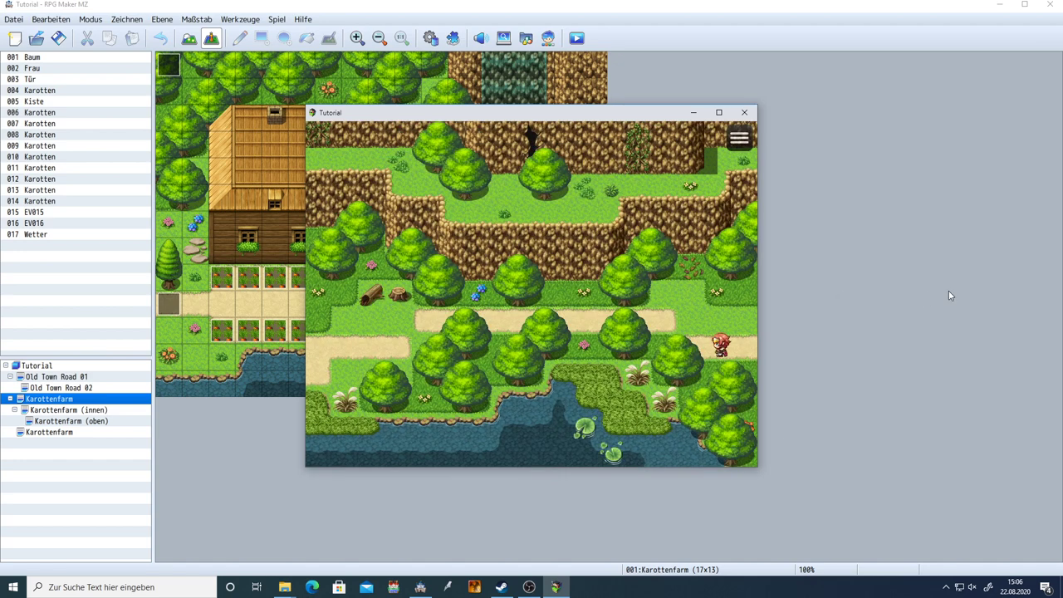
key(Up)
key(Left)
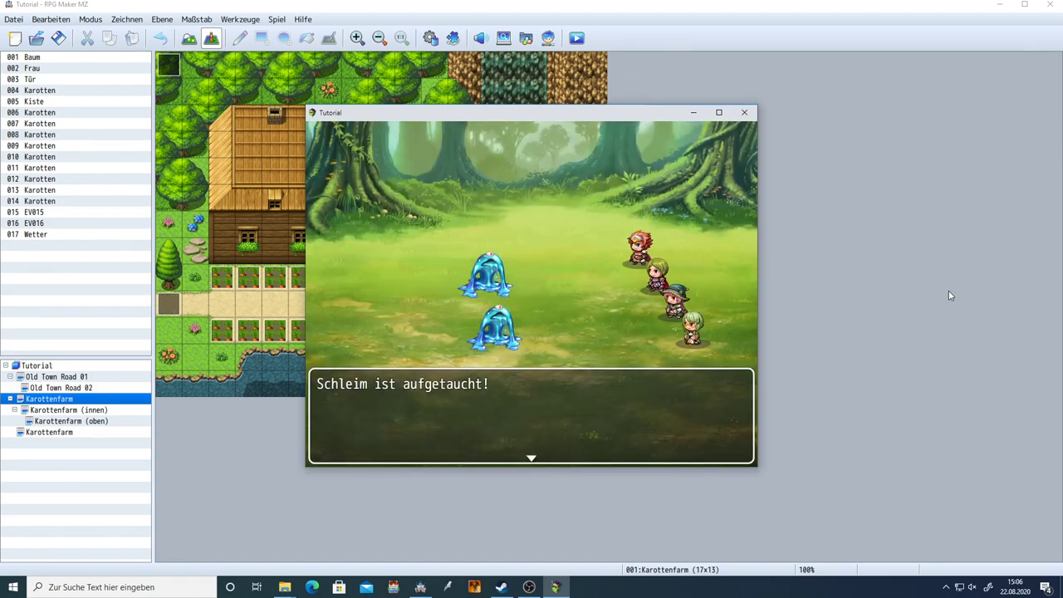
- Flee from the slime battle with Flucht and end the playtest
key(Return)
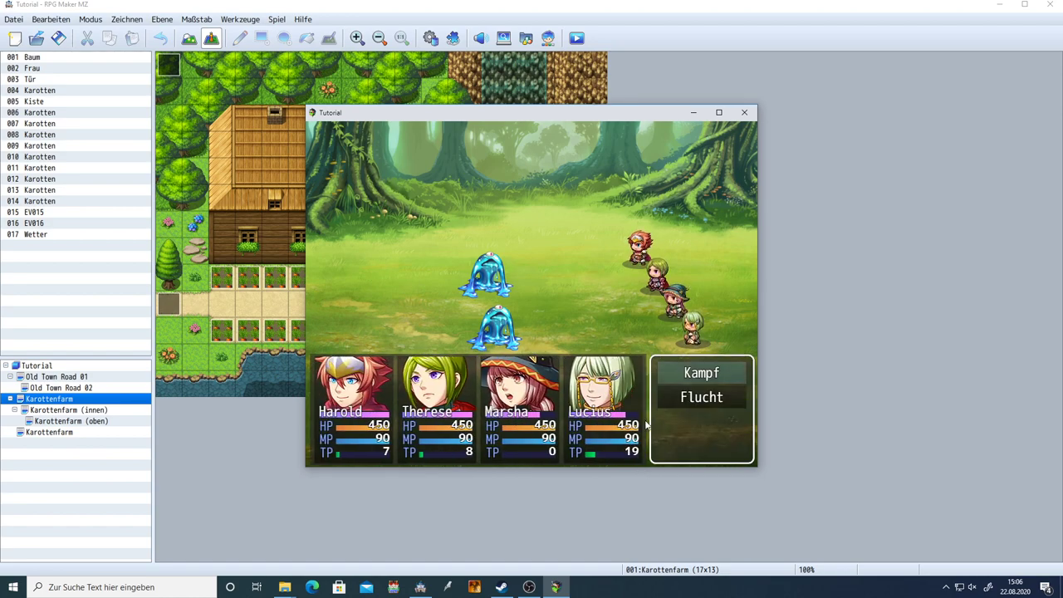
click(702, 399)
click(703, 398)
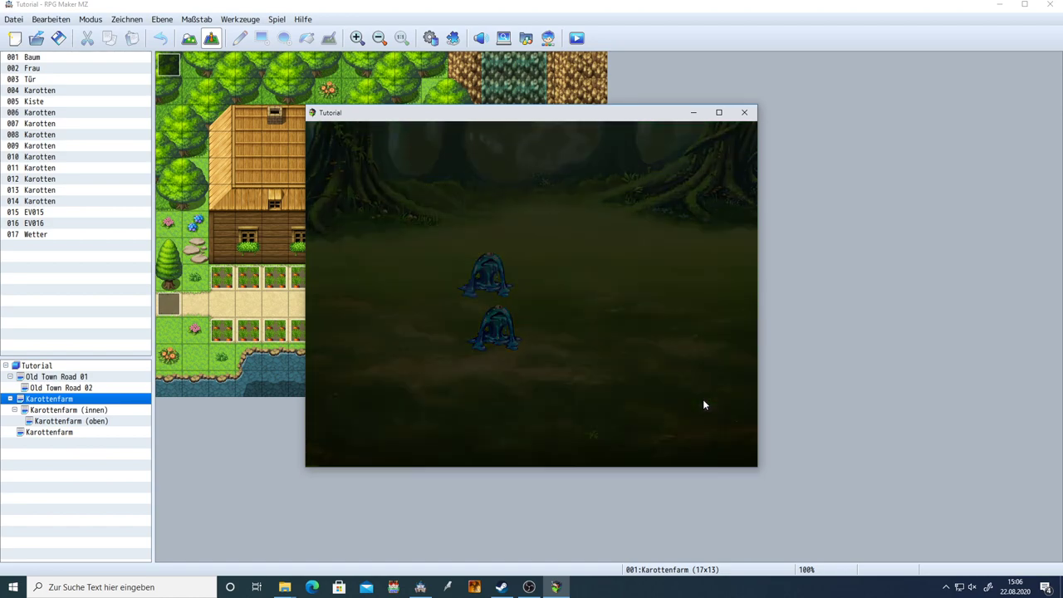
key(Right)
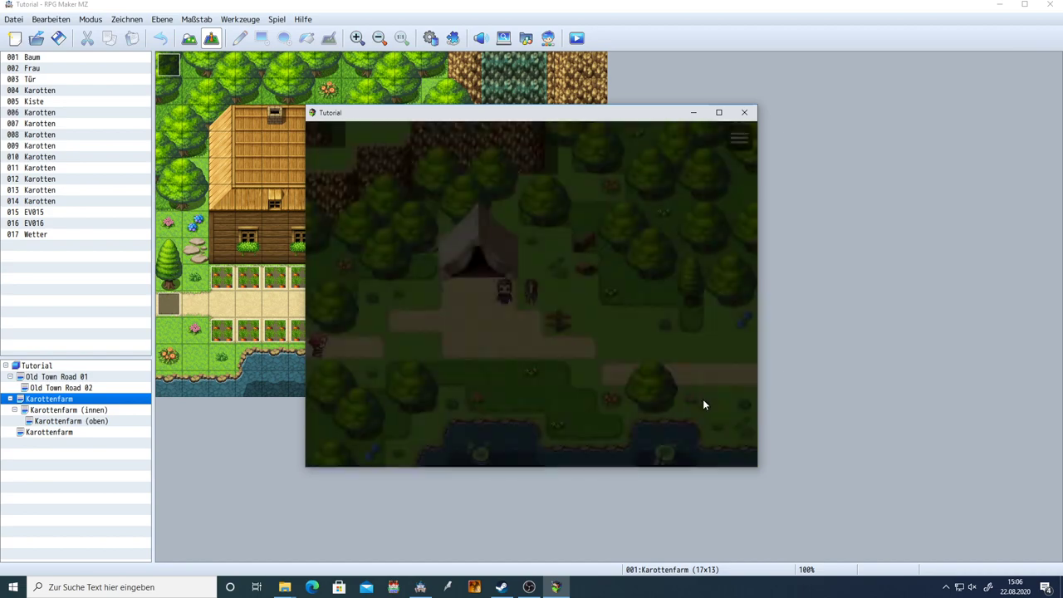
click(744, 112)
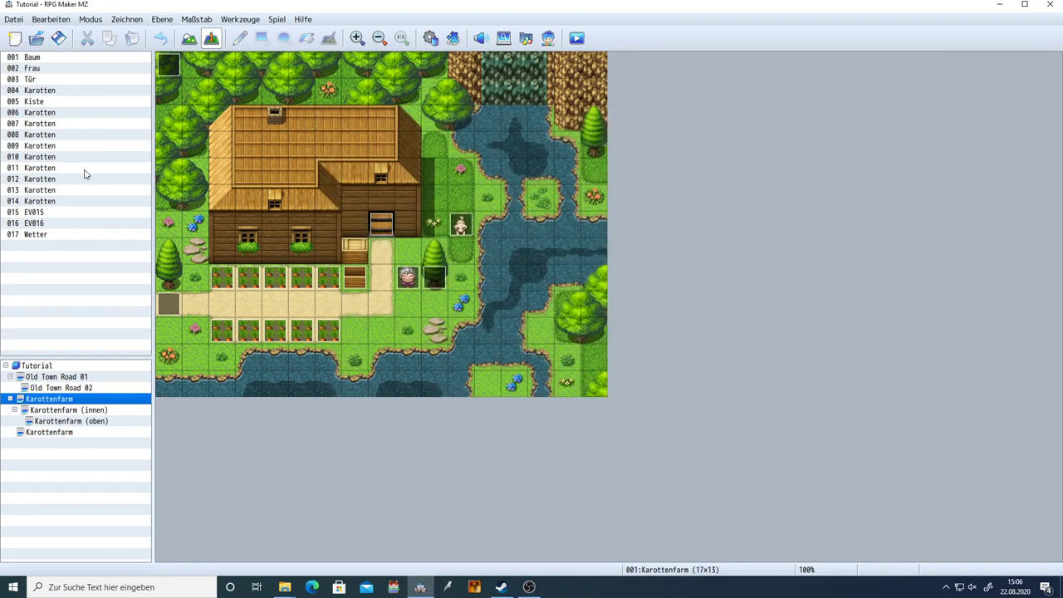
- Look over the Karottenfarm map's events and its tiles in map editing mode, and close the editor
drag(67, 80, 70, 212)
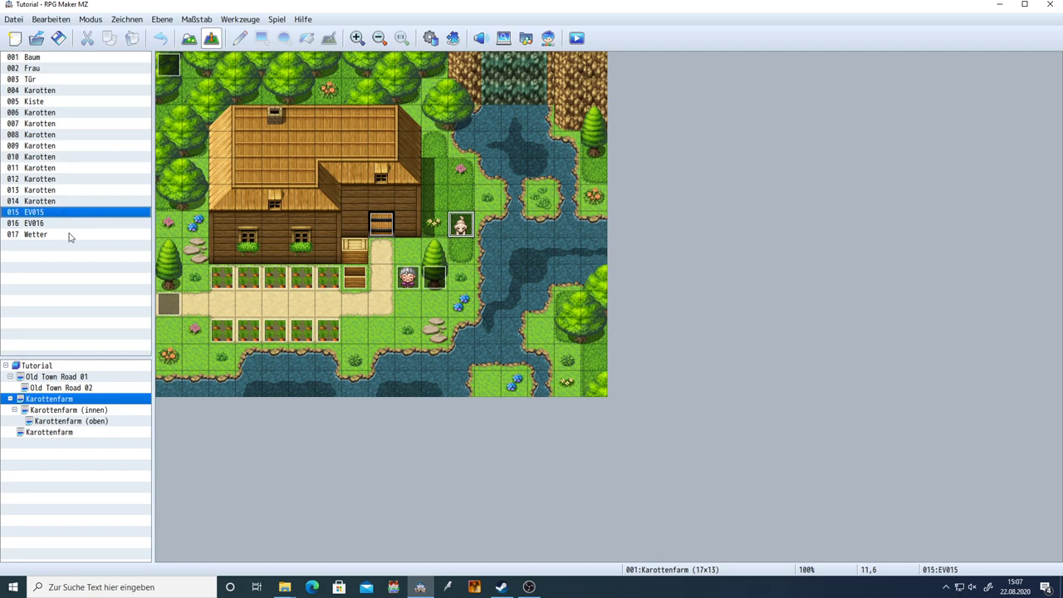
click(91, 387)
click(83, 400)
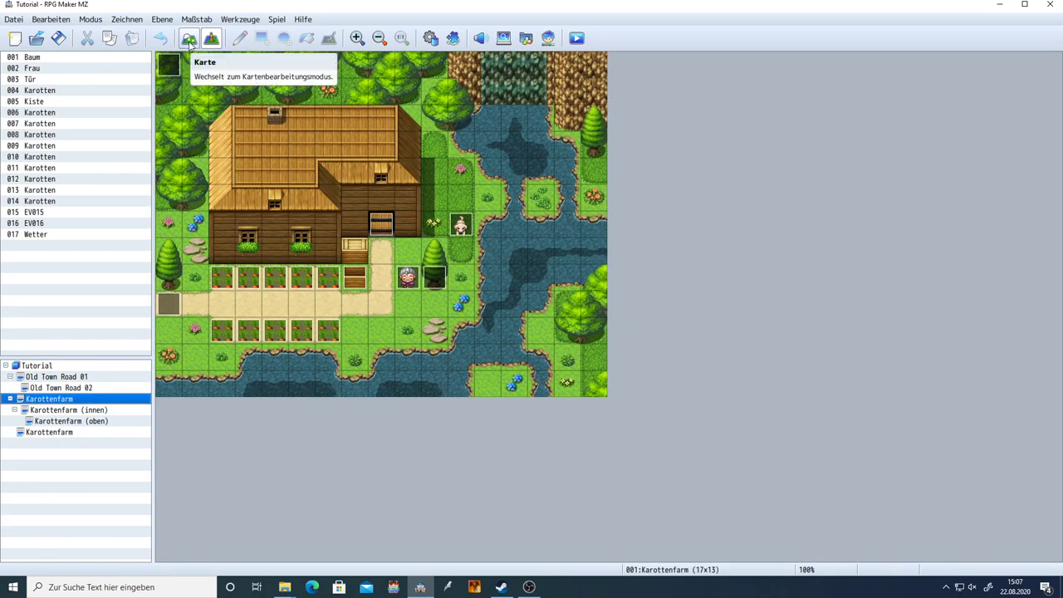
click(190, 40)
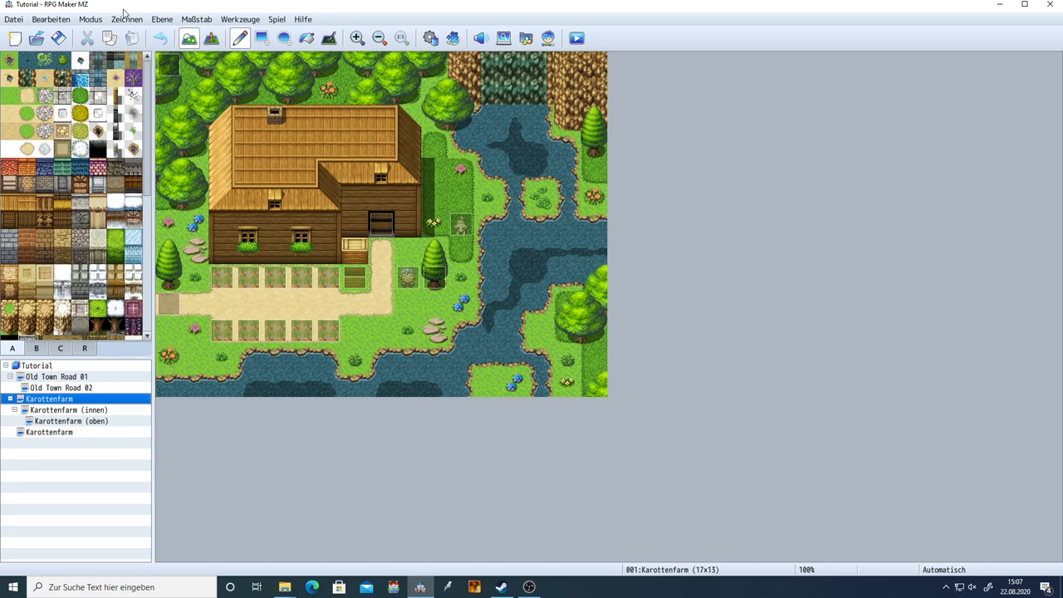
click(1052, 5)
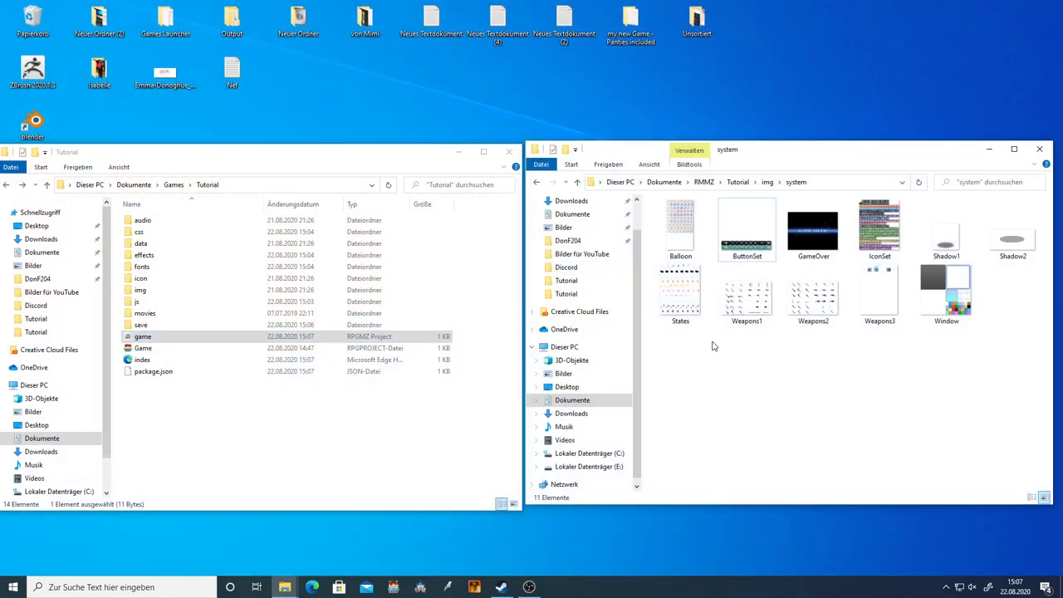
- Copy the tilesets folder from the RMMZ Tutorial project's img folder into the Games Tutorial project's img folder, replacing the existing files
key(BackSpace)
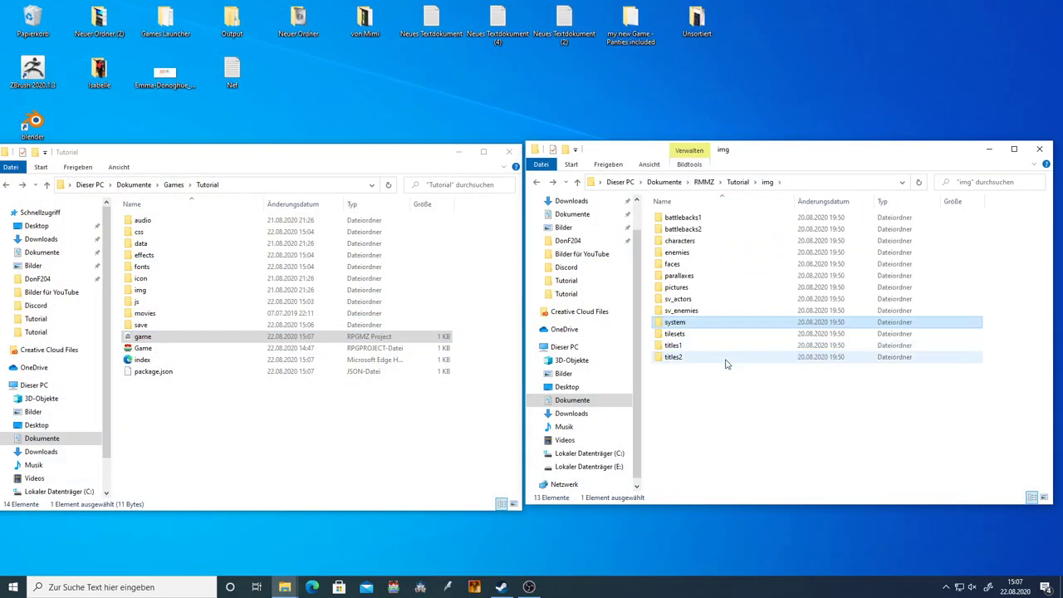
click(452, 387)
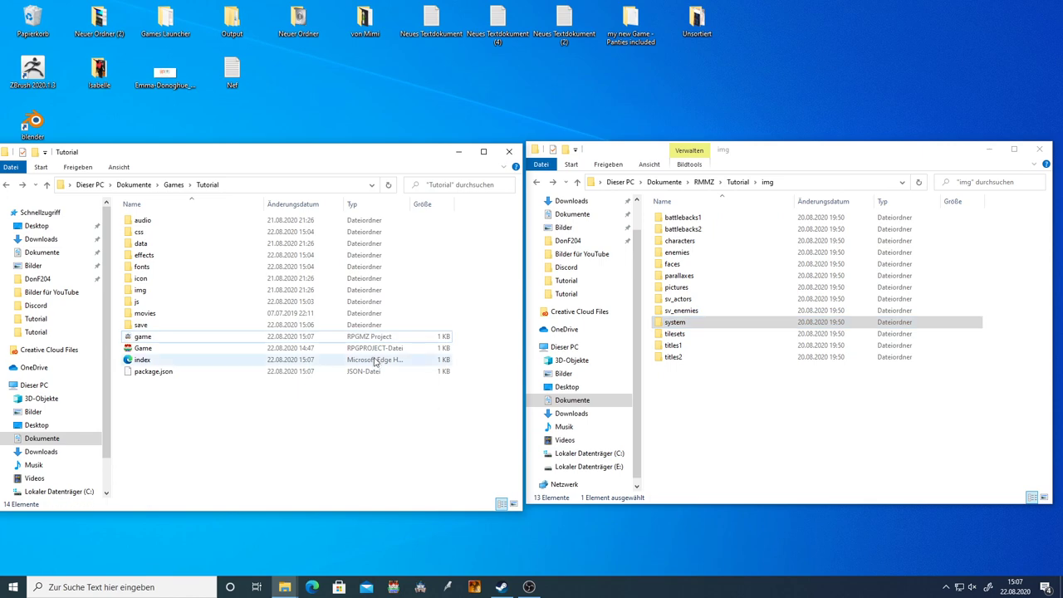
double_click(165, 292)
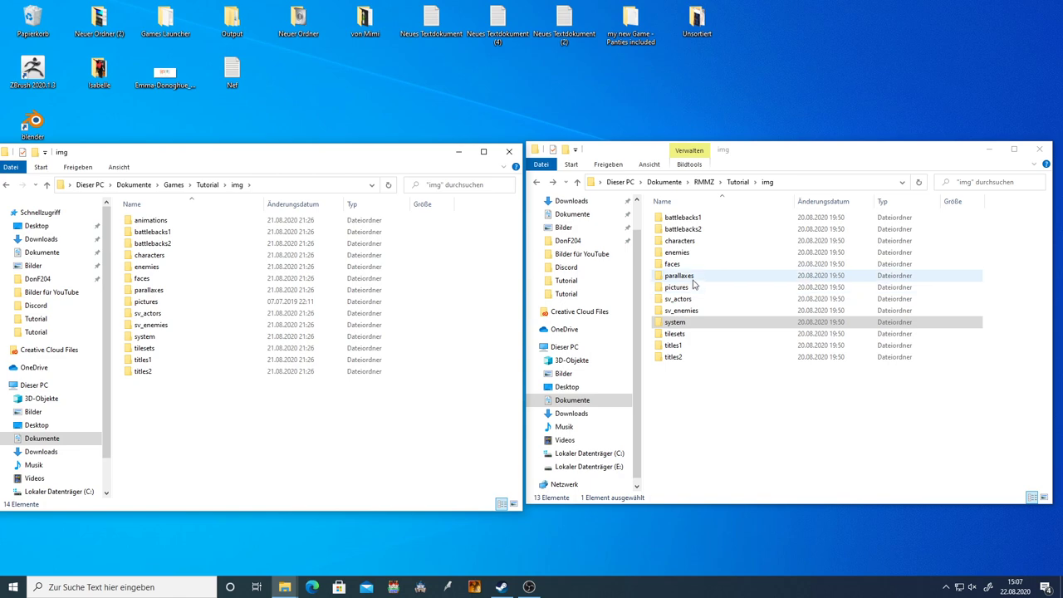
click(684, 334)
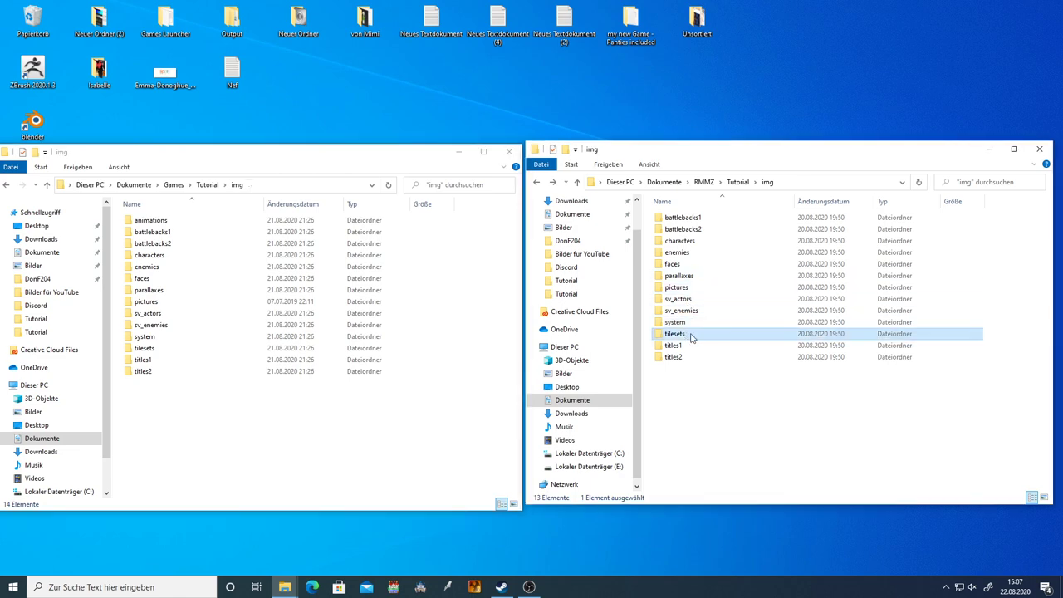
click(199, 423)
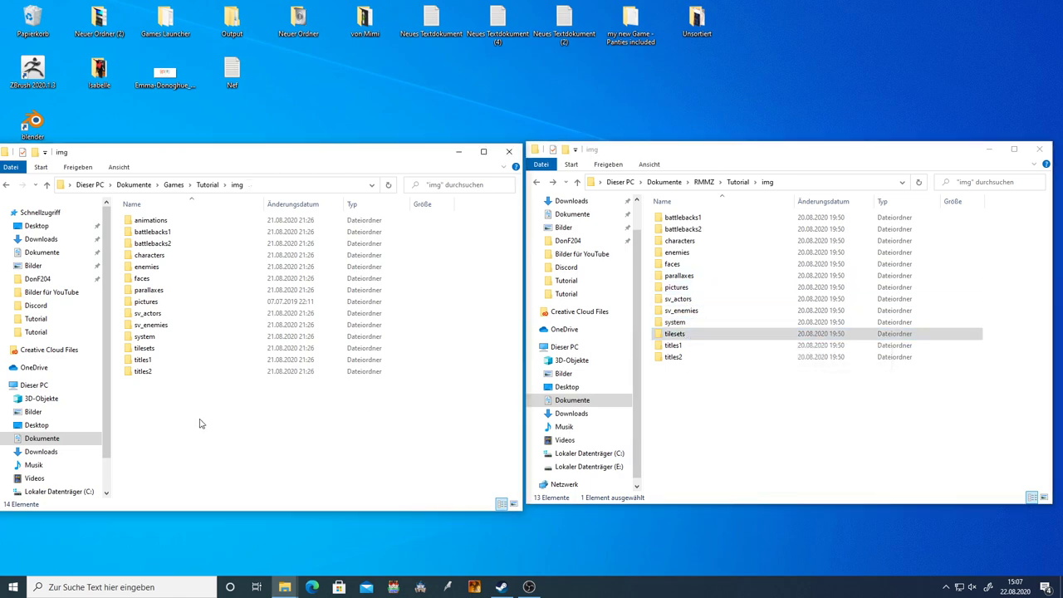
key(ctrl+v)
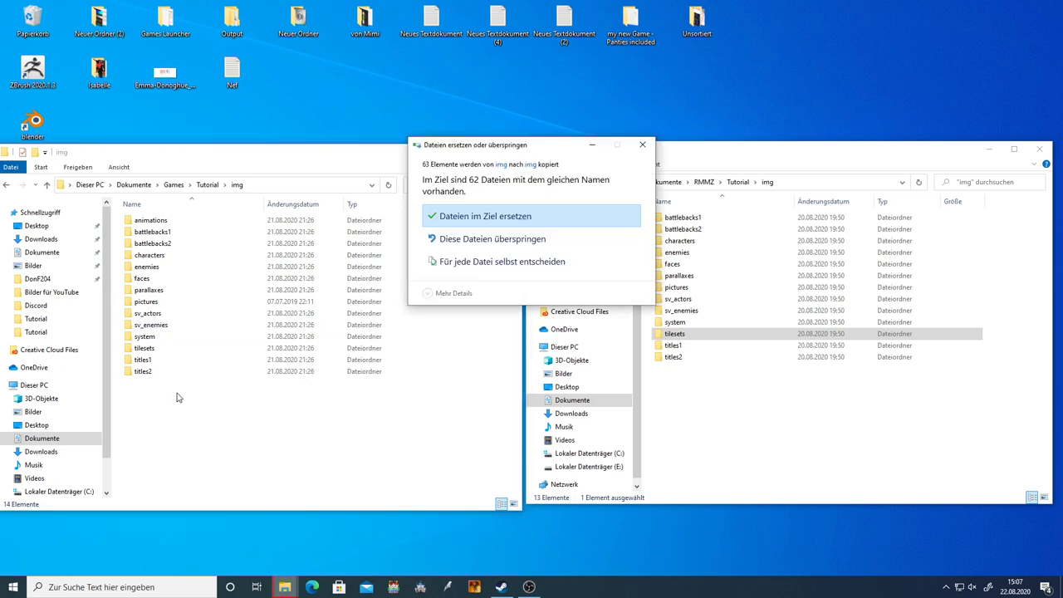
click(532, 218)
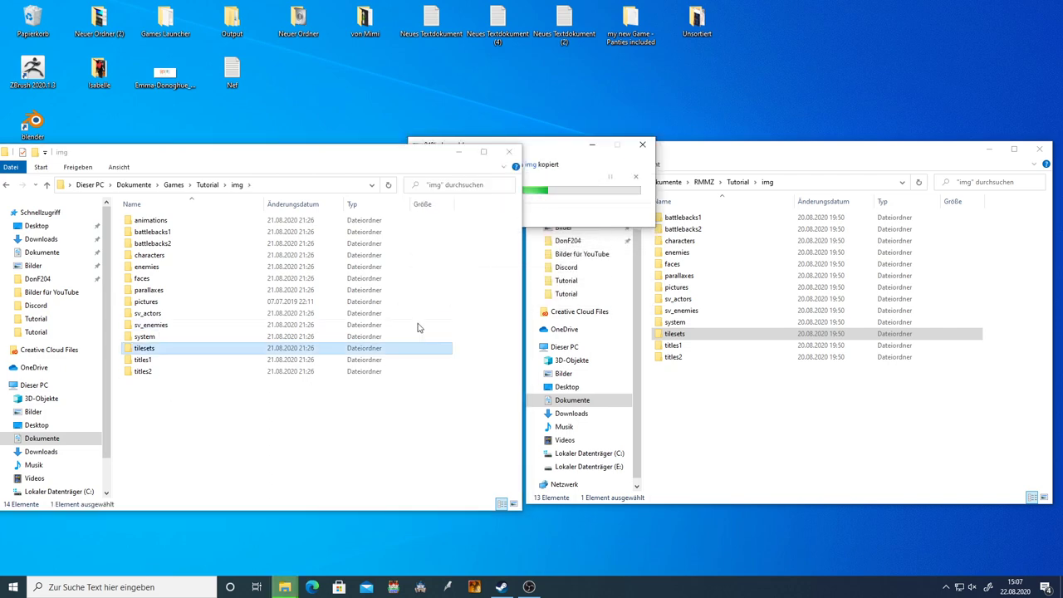
click(348, 418)
key(alt+Up)
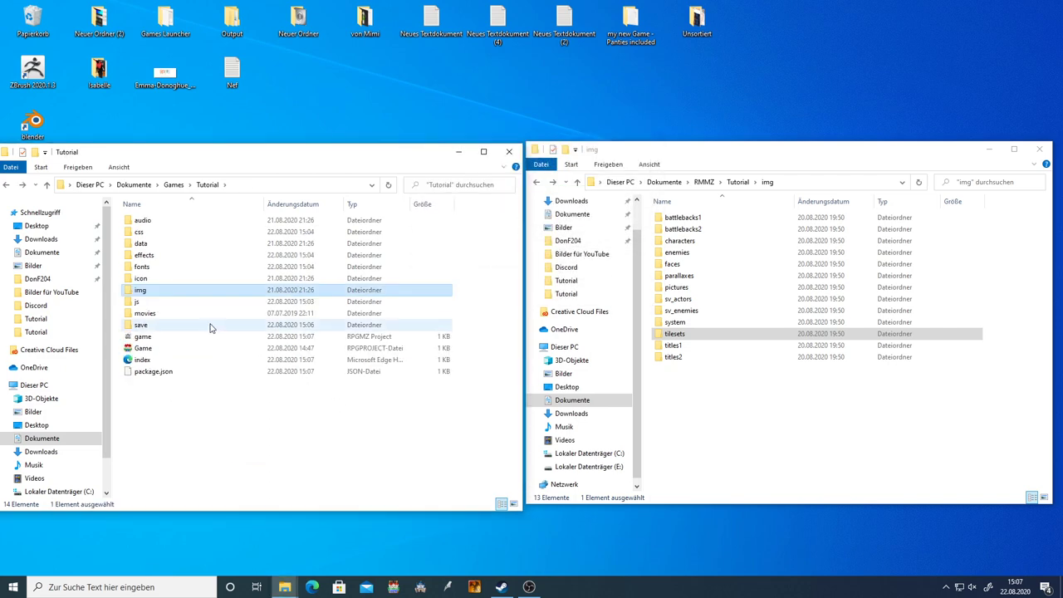
- Reopen the Games Tutorial project and examine how the Old Town Road and Karottenfarm maps look with the MZ tilesets
double_click(162, 340)
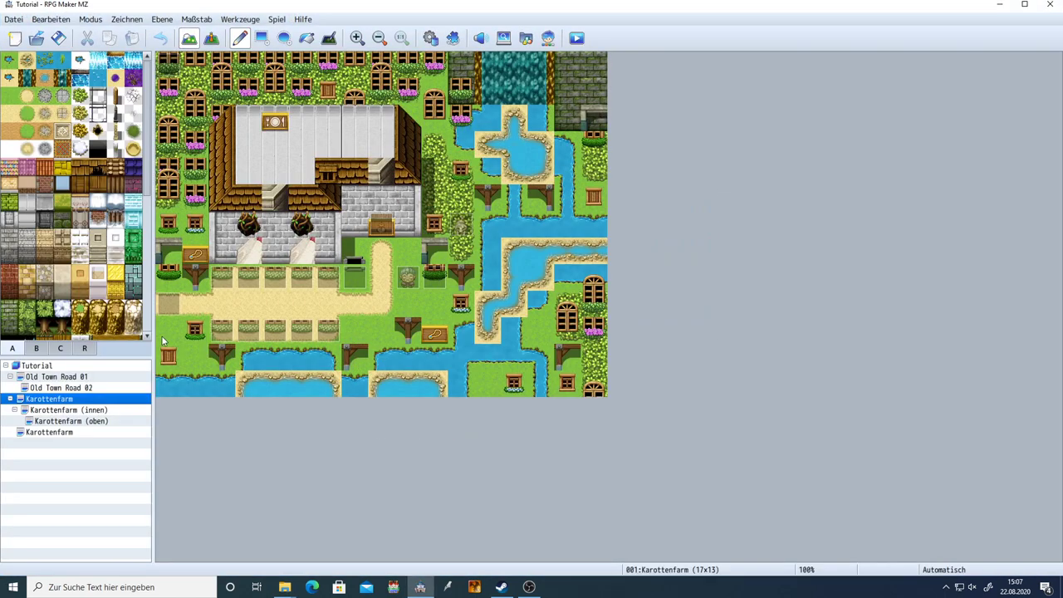
click(84, 389)
click(83, 377)
click(83, 388)
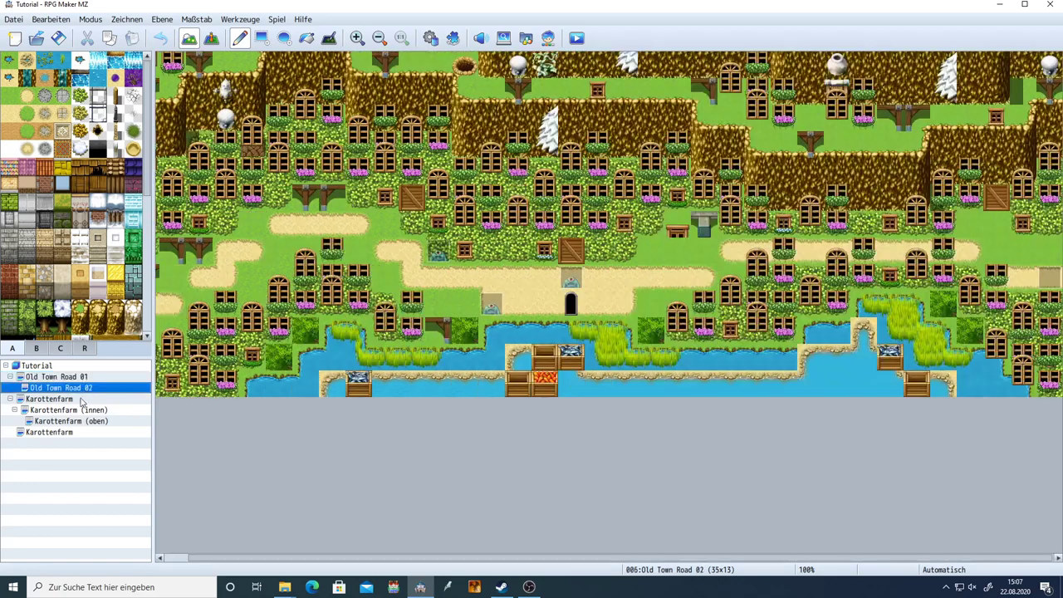
click(83, 398)
click(85, 411)
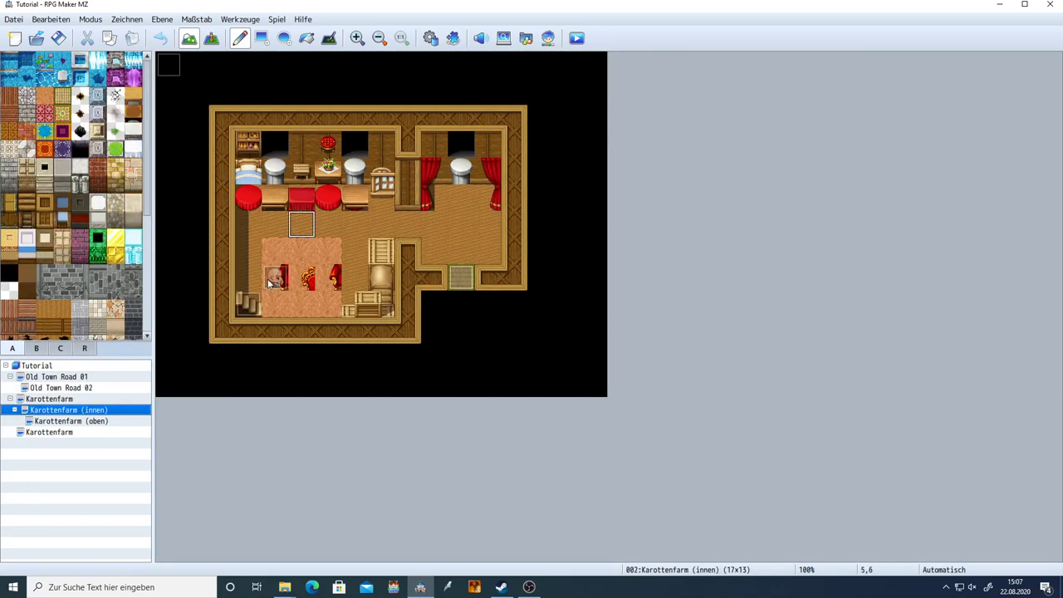
click(78, 421)
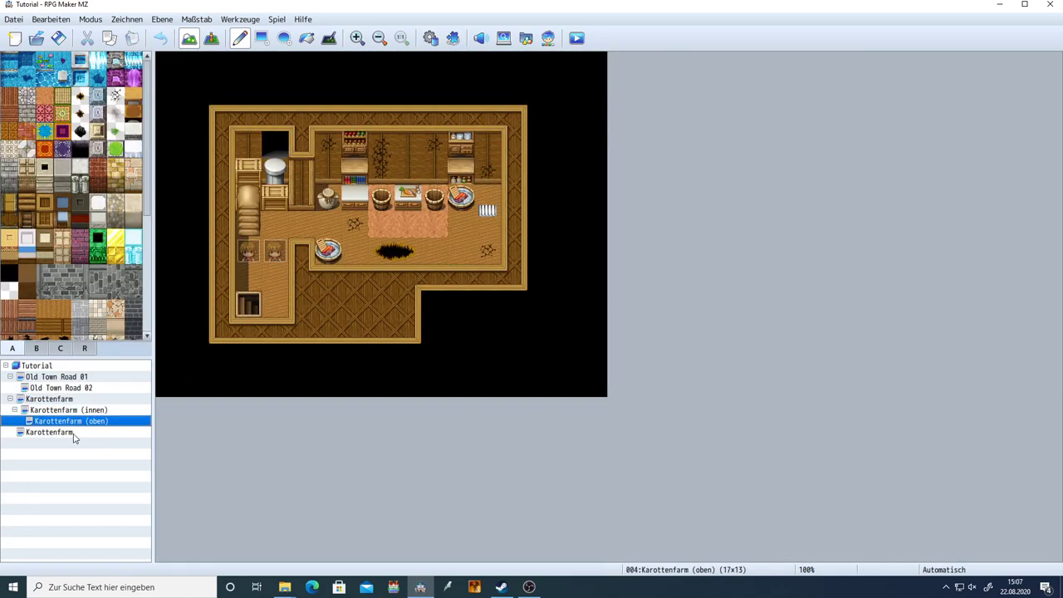
click(50, 432)
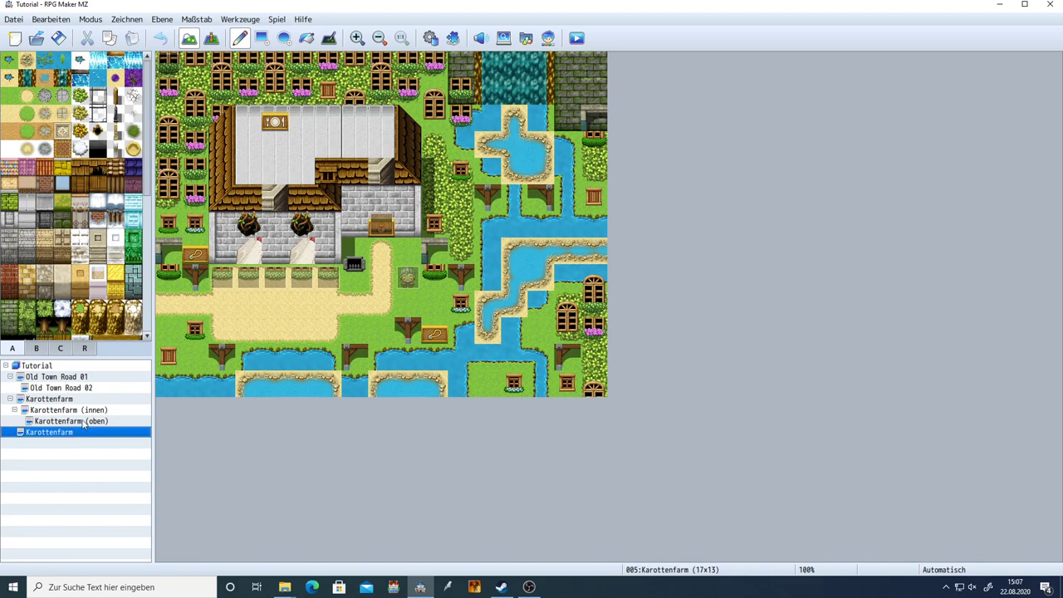
click(102, 410)
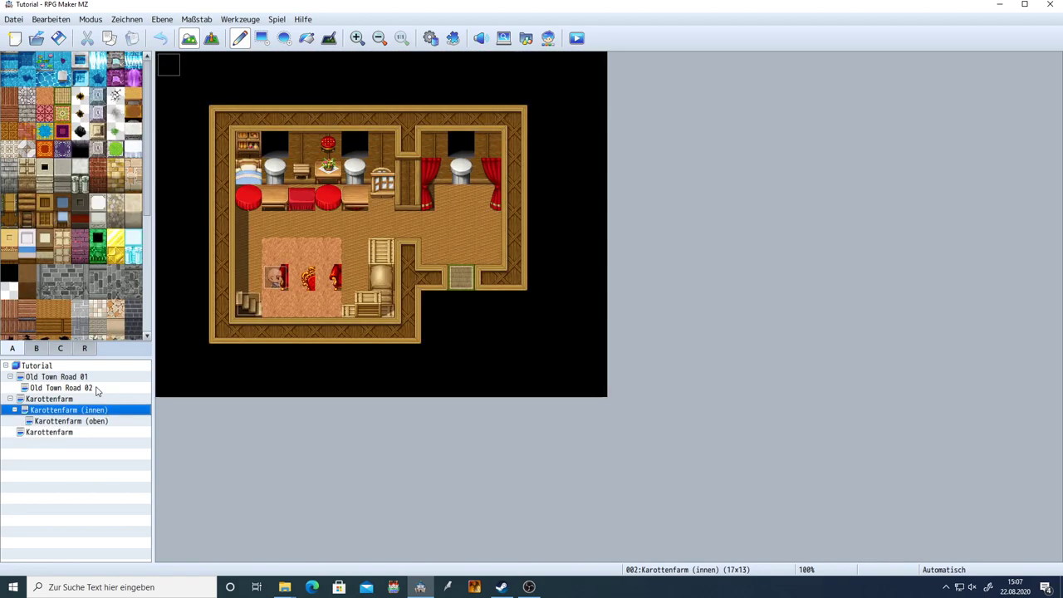
click(96, 391)
key(Up)
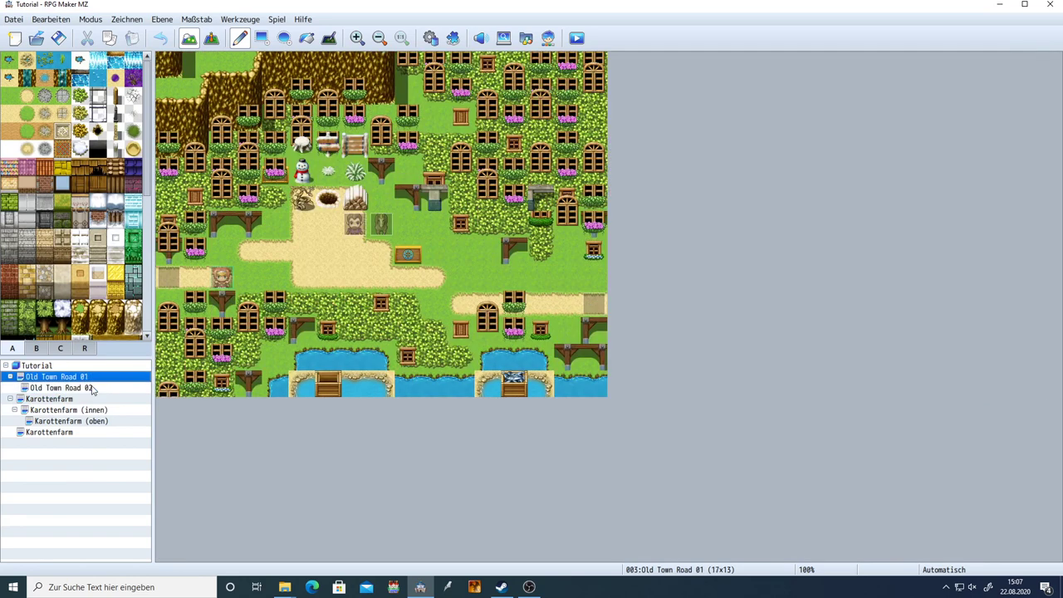
click(93, 388)
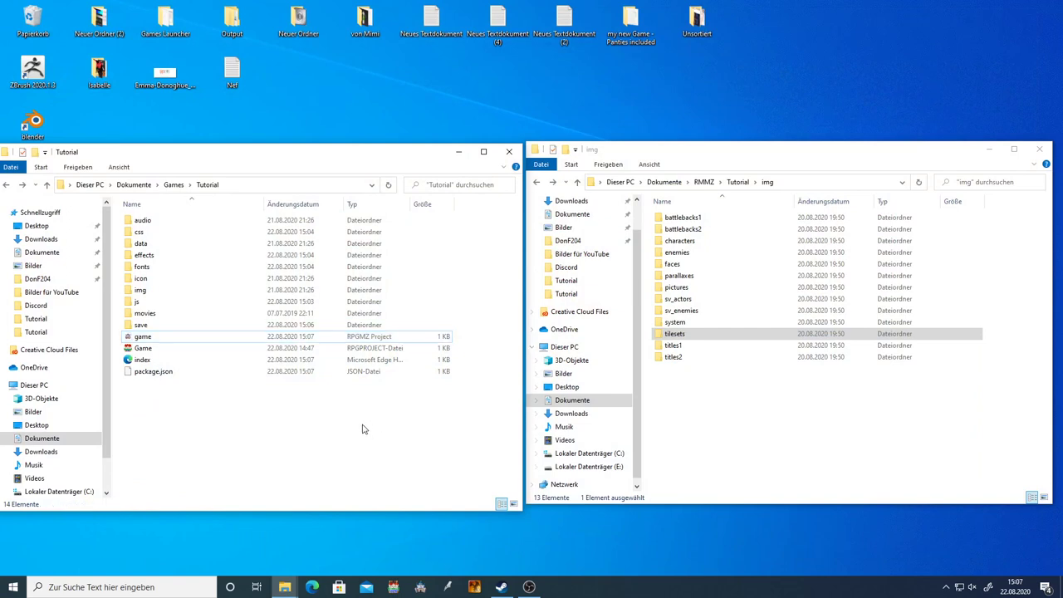
- Copy the tilesets folder from the img folder of Tutorial - Kopie (2) into the Games Tutorial project's img folder, replacing the existing files
key(alt+Up)
click(182, 353)
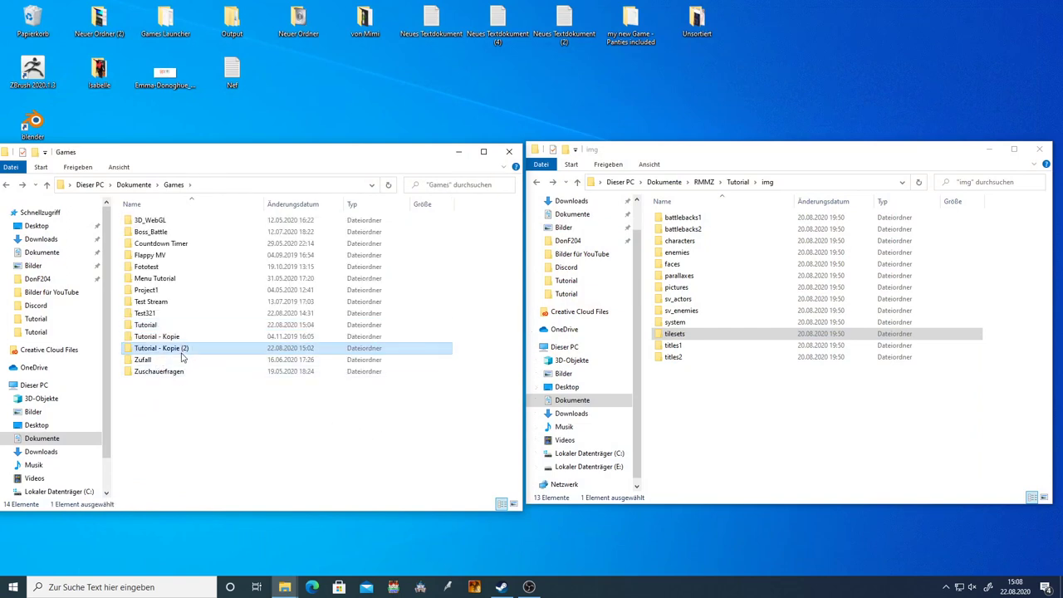
double_click(181, 352)
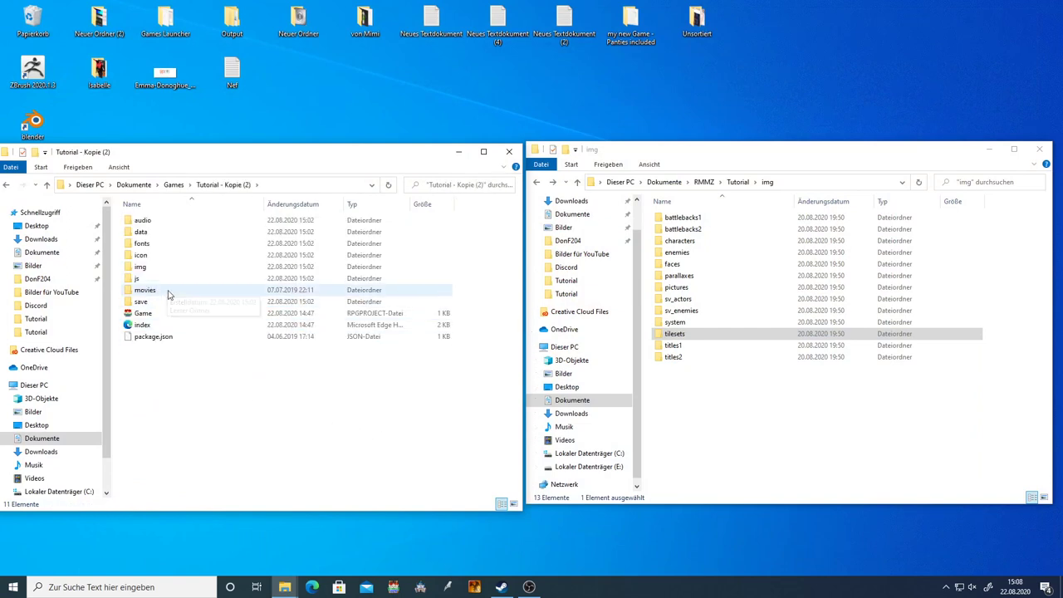
double_click(143, 266)
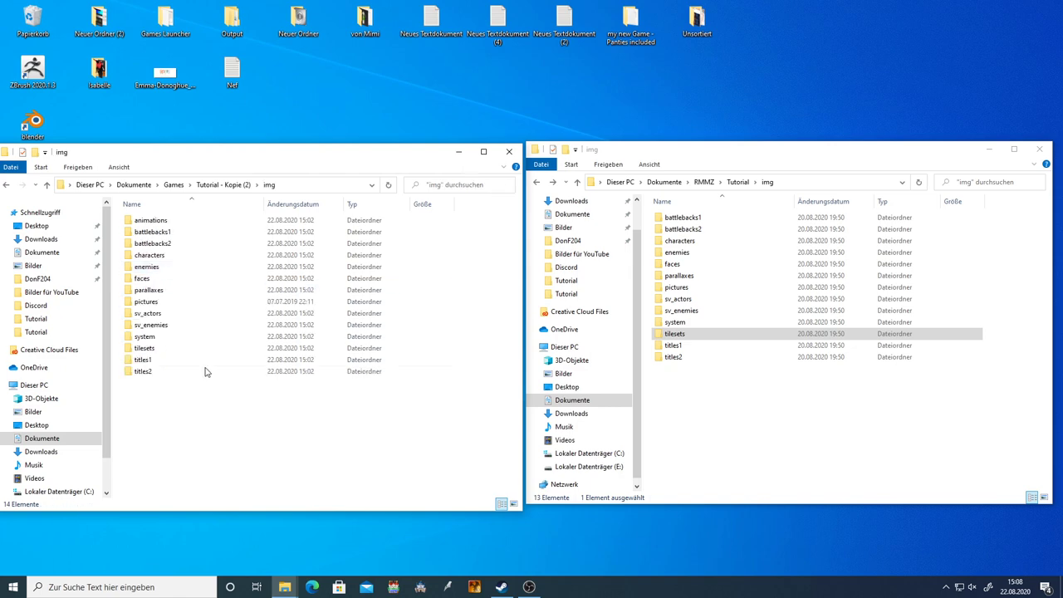
click(162, 350)
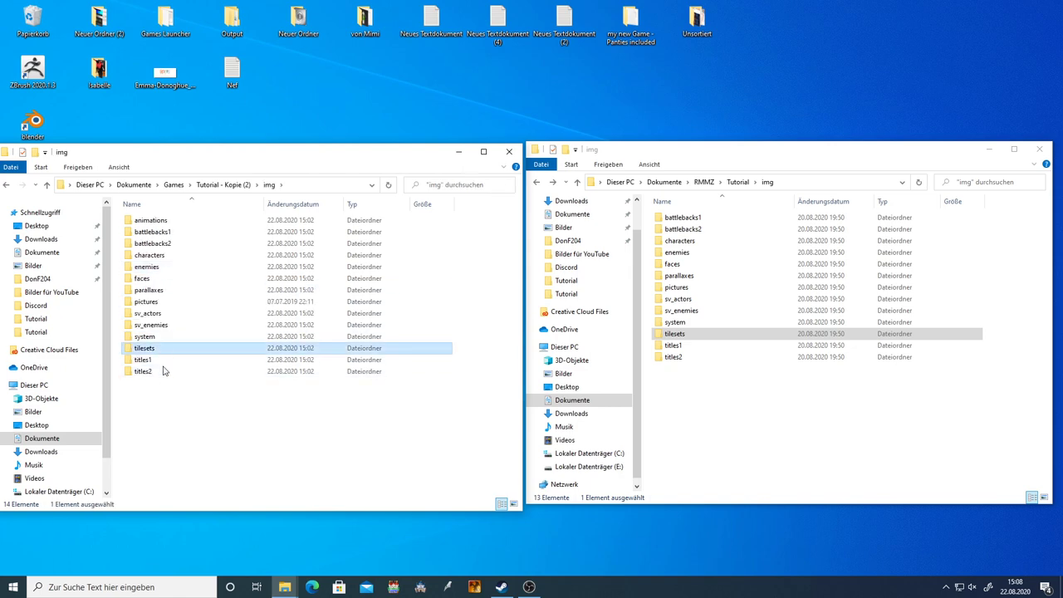
click(178, 427)
key(alt+Up)
key(alt+Up)
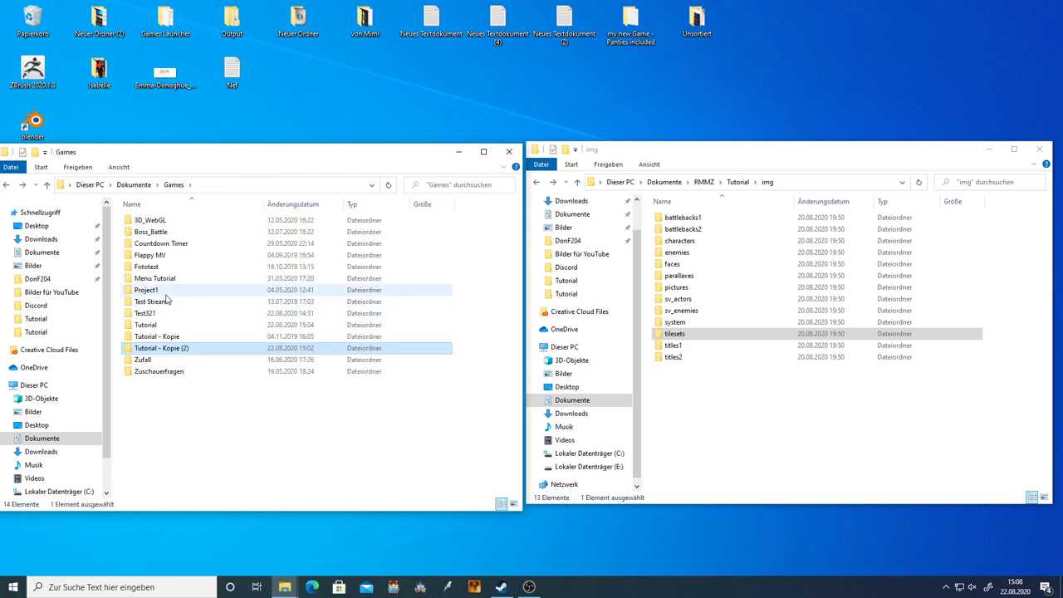
double_click(165, 327)
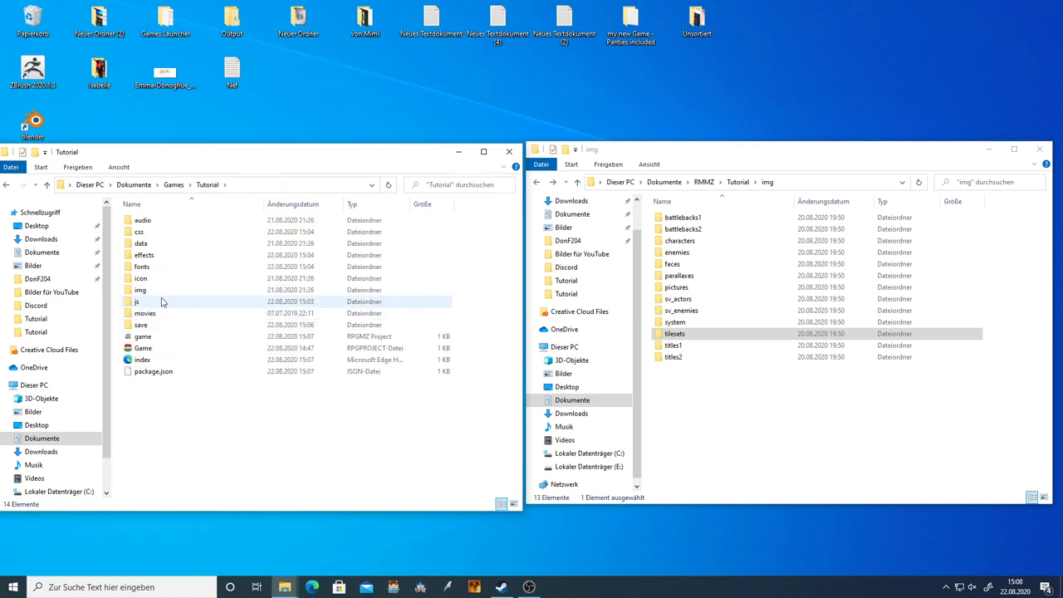
double_click(157, 293)
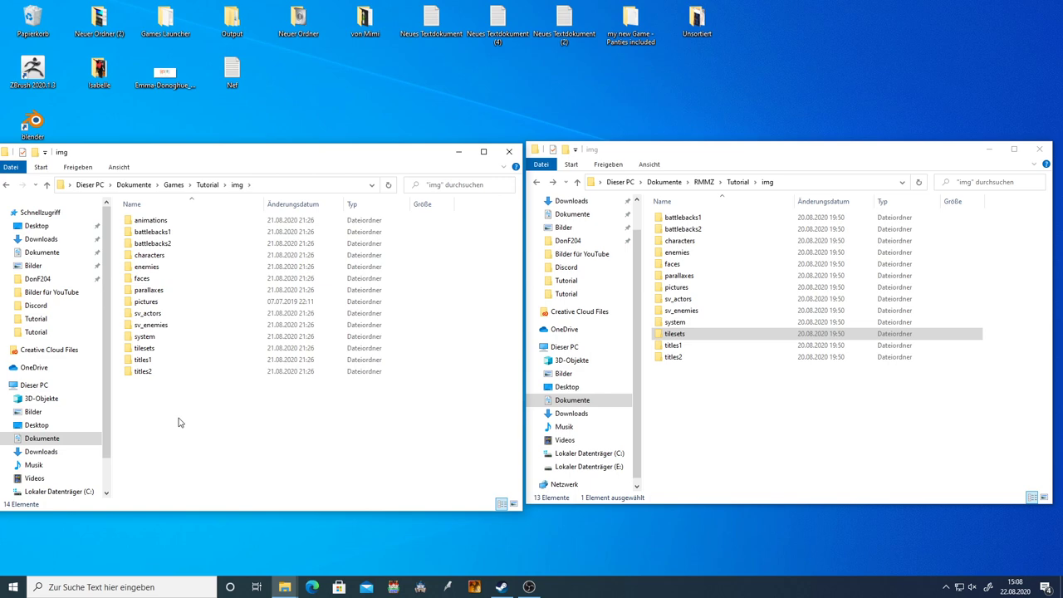
key(ctrl+v)
click(525, 216)
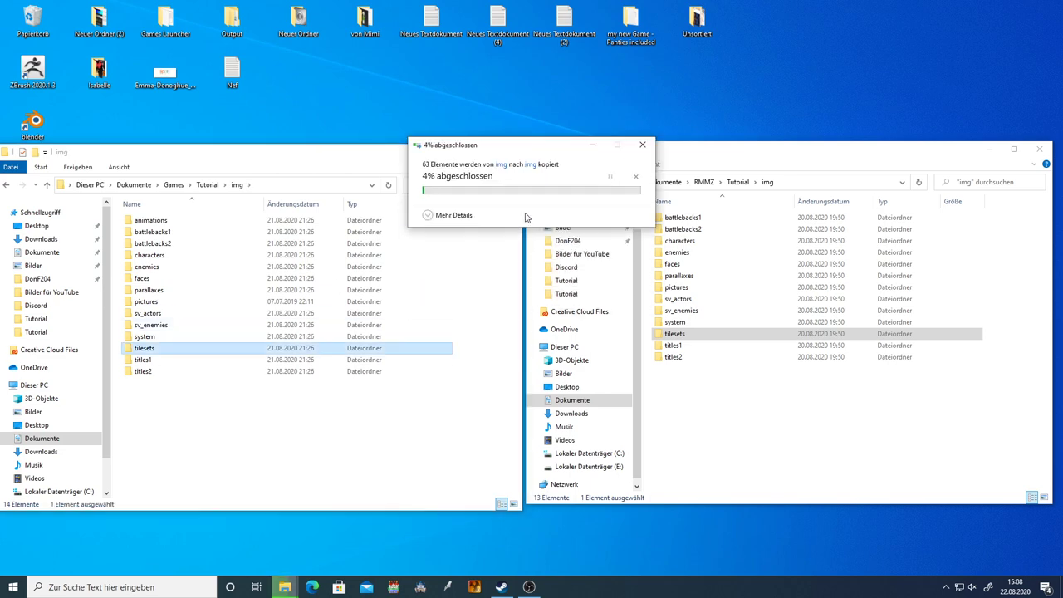
- Reopen the Games Tutorial project and inspect the tiles on the Old Town Road 01 and 02 maps
key(alt+Up)
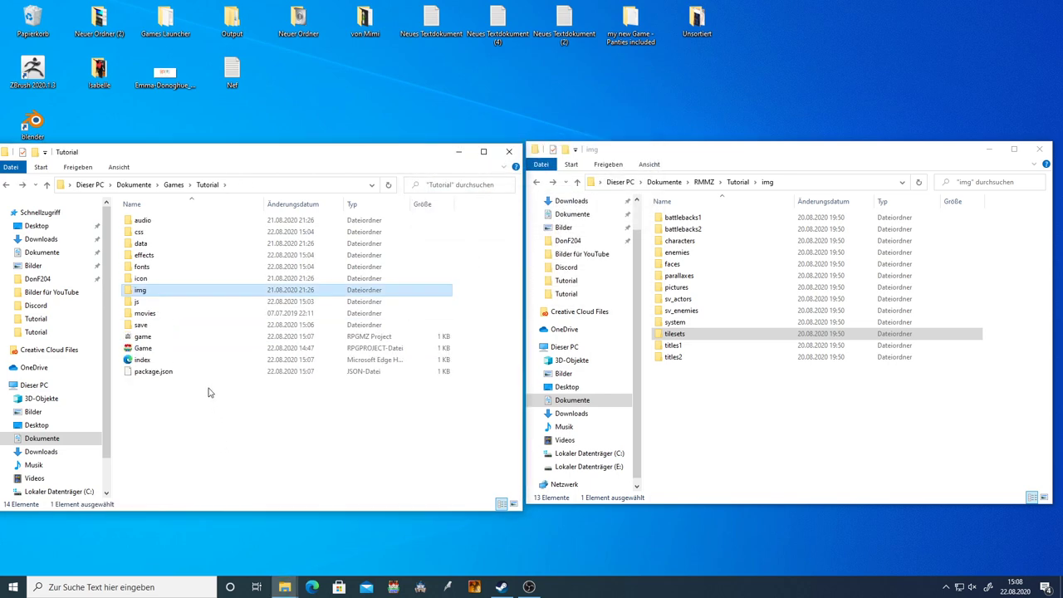
double_click(143, 336)
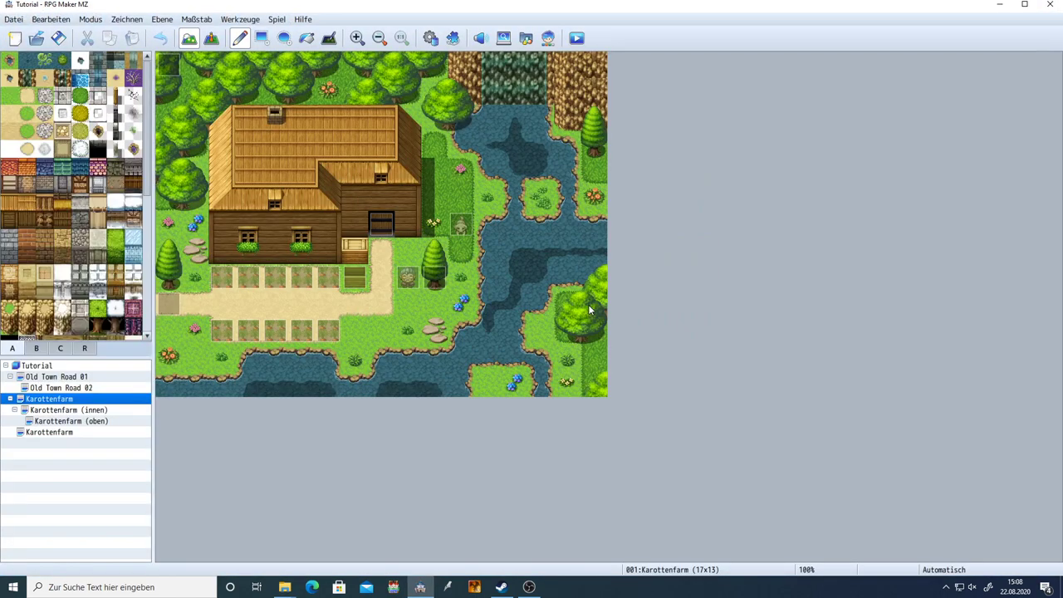
click(68, 387)
click(70, 377)
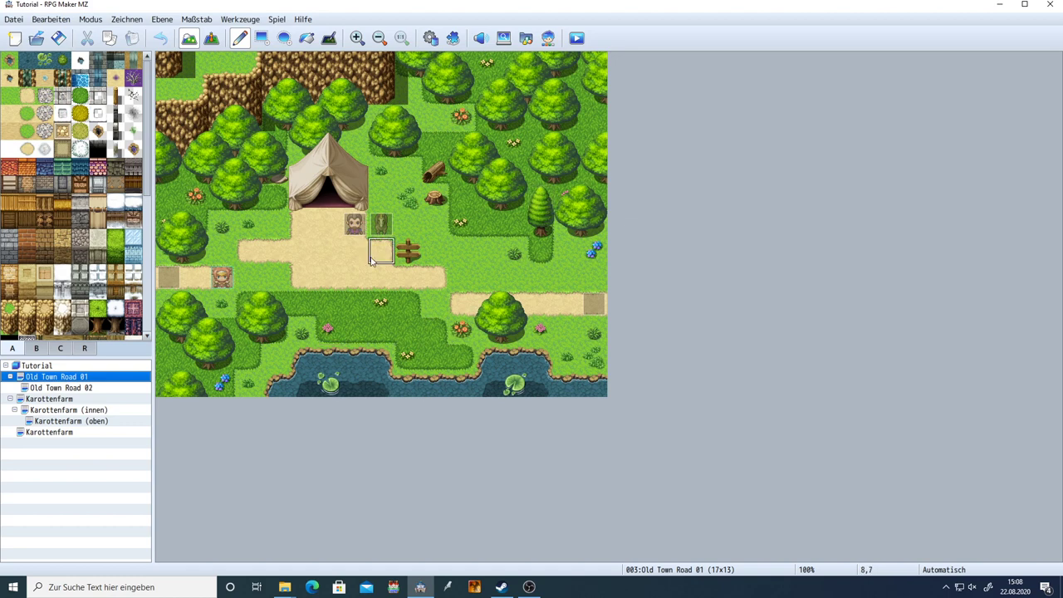
click(87, 389)
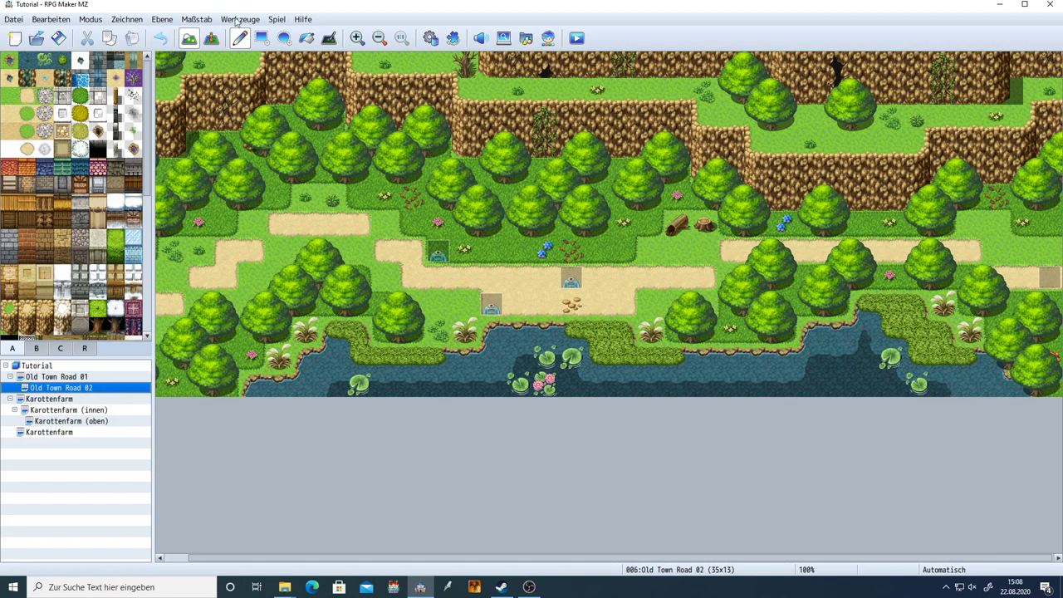
- Switch to event editing mode and look over the Karottenfarm maps, including innen and oben
key(F6)
click(75, 410)
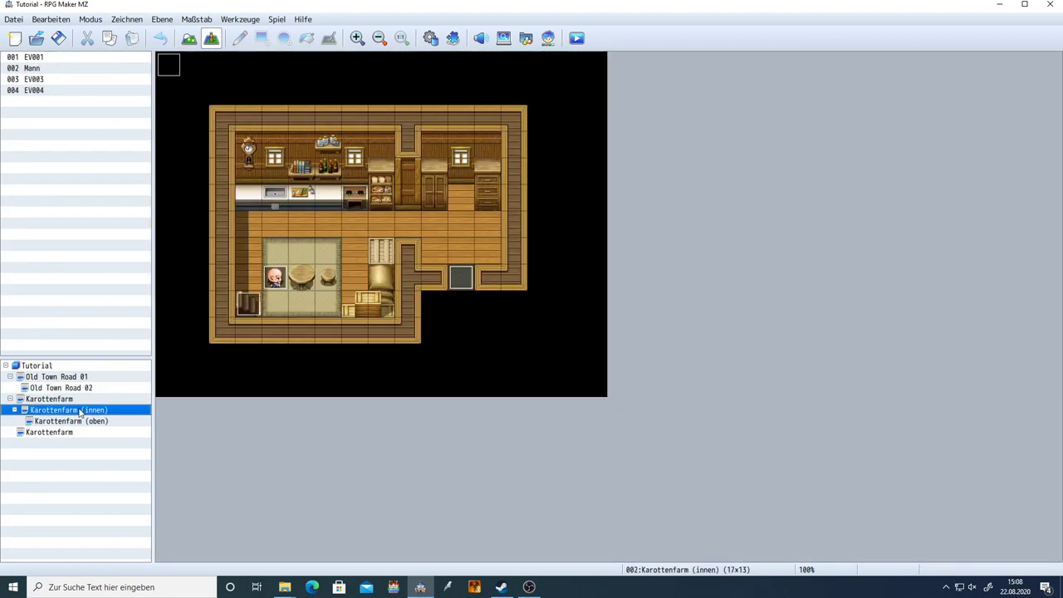
click(76, 421)
click(73, 433)
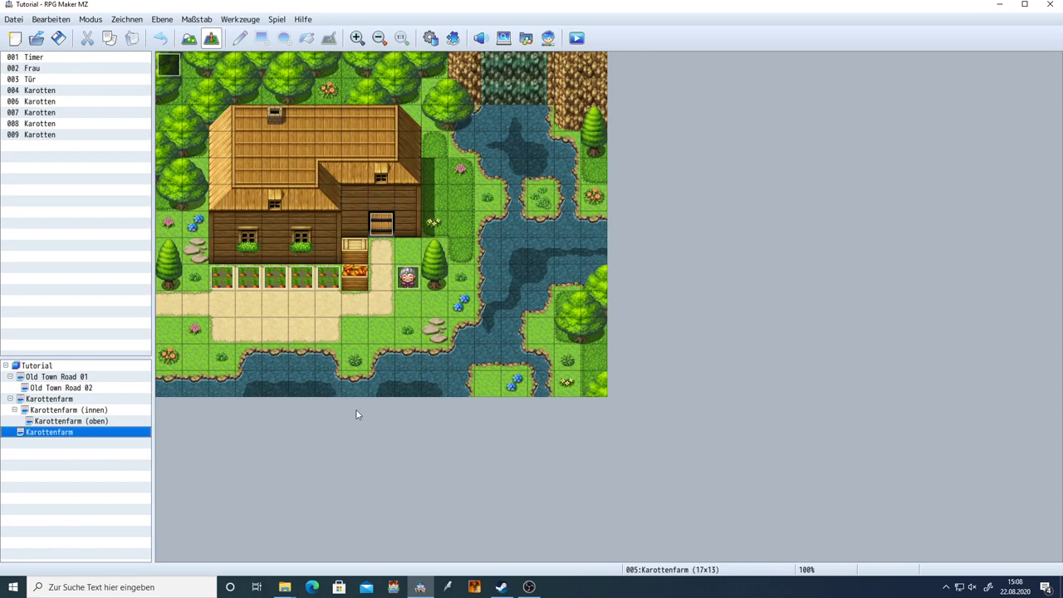
click(51, 400)
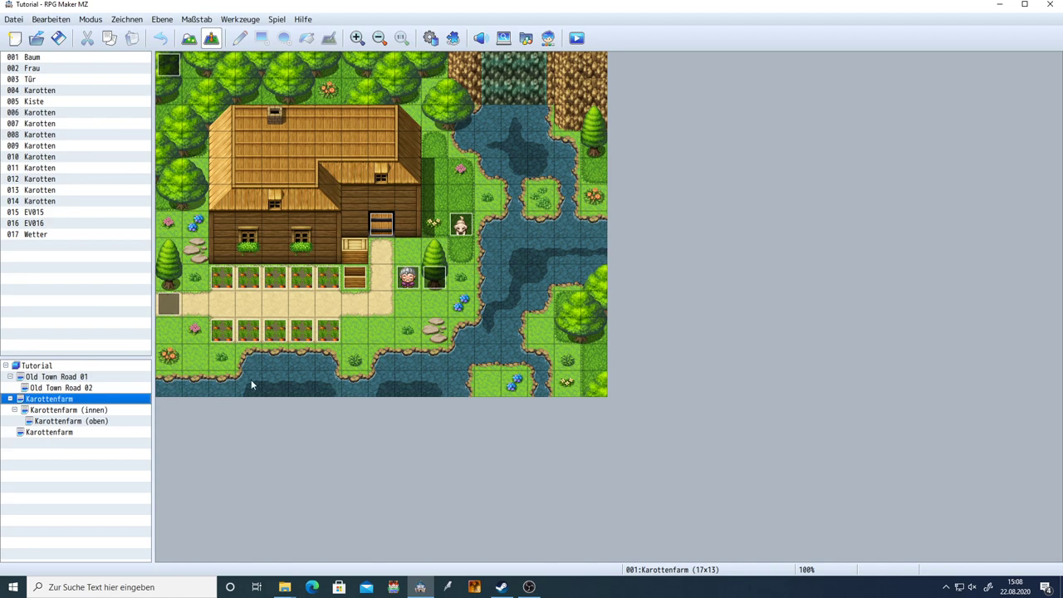
- Examine the Frau event on the Karottenfarm map and the available event commands, and close it without changes
double_click(408, 281)
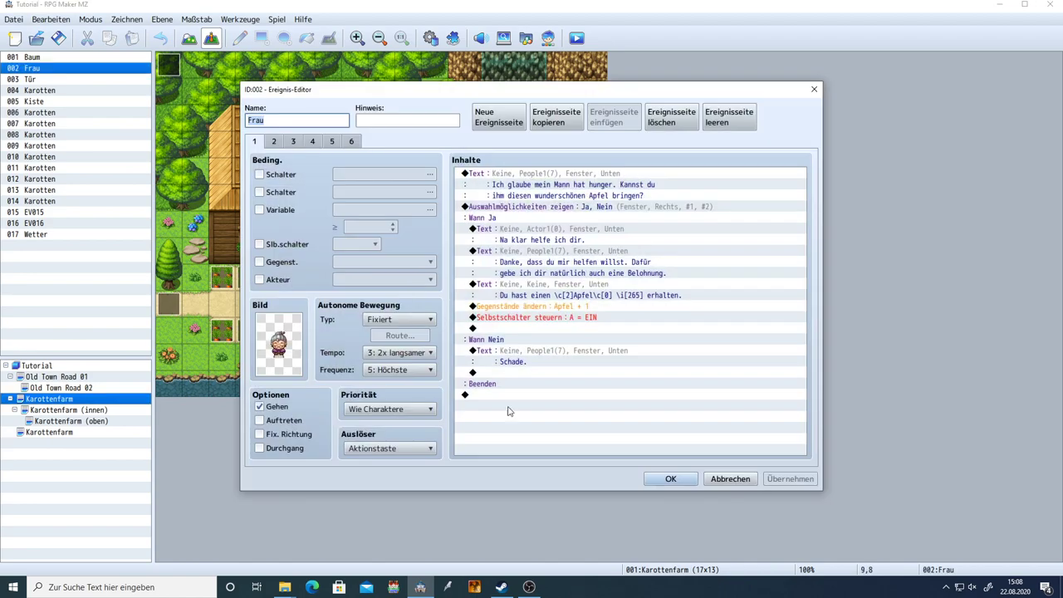
double_click(490, 395)
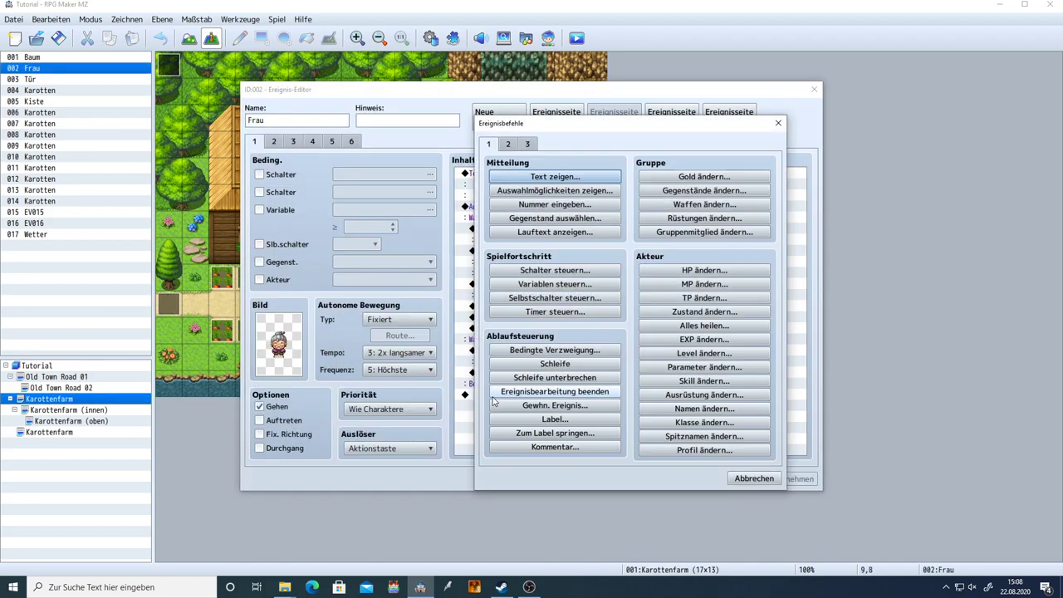
click(773, 129)
click(814, 88)
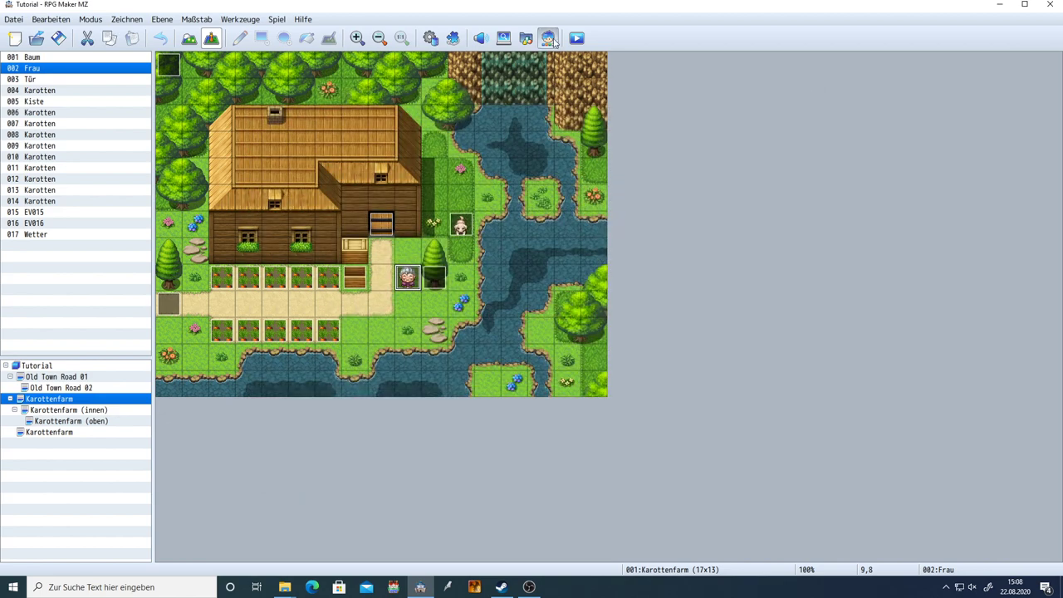
- Browse the male part categories in the character generator and set the Gesichtsmerkmale offset to Y-1
click(548, 38)
click(315, 239)
click(307, 284)
click(305, 305)
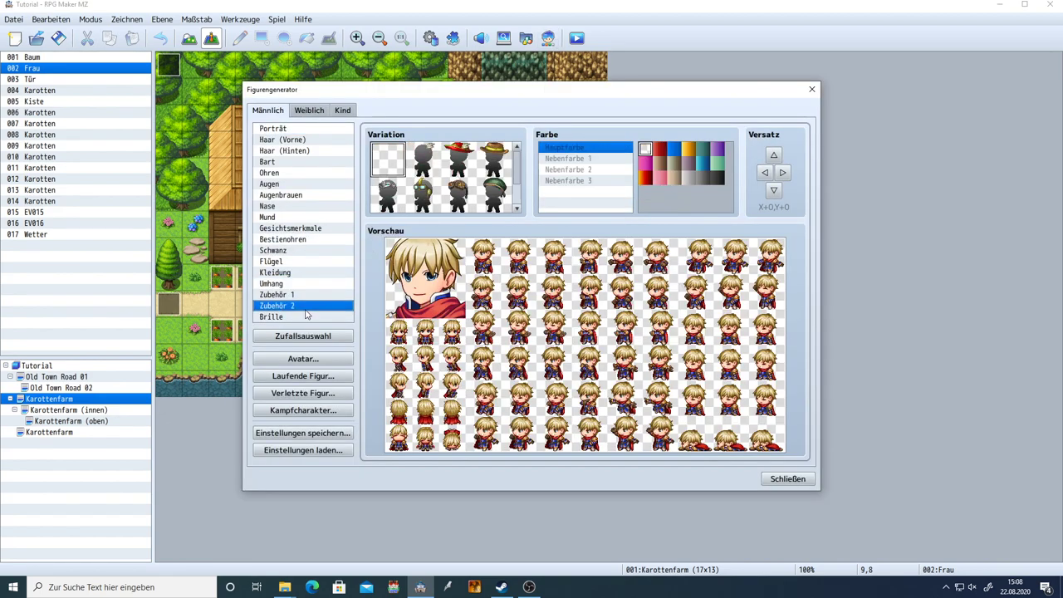
click(317, 228)
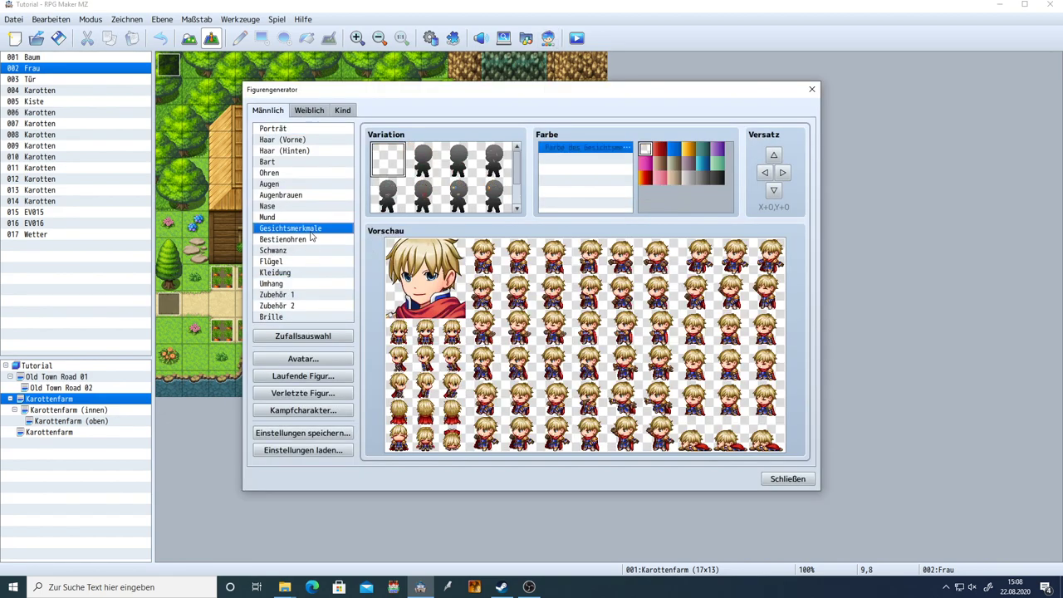
click(773, 157)
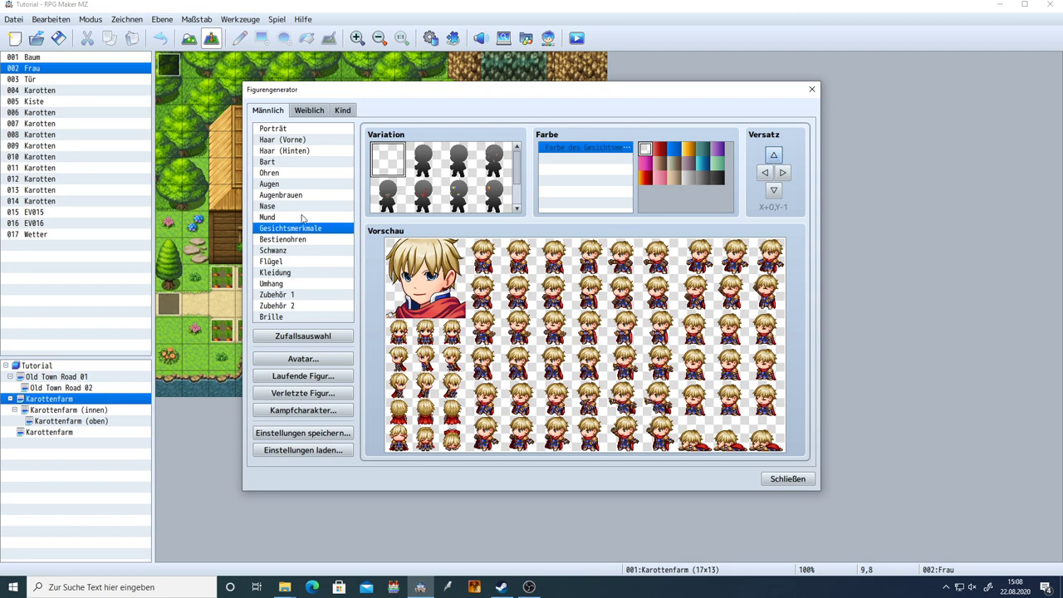
- Look at the beard options, move the Augen offset to Y+6, and close the character generator
click(304, 163)
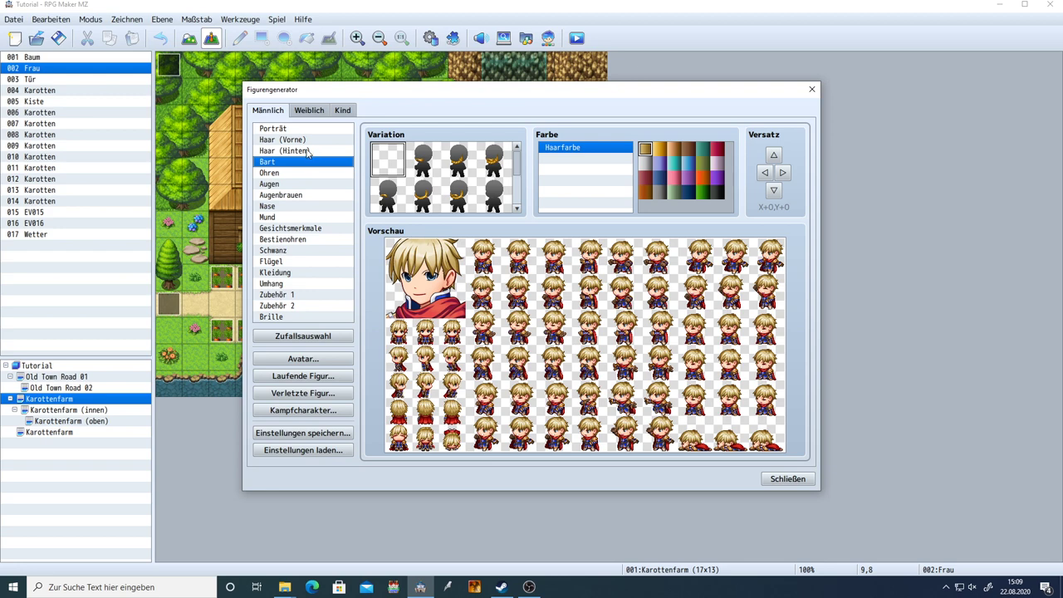
click(291, 183)
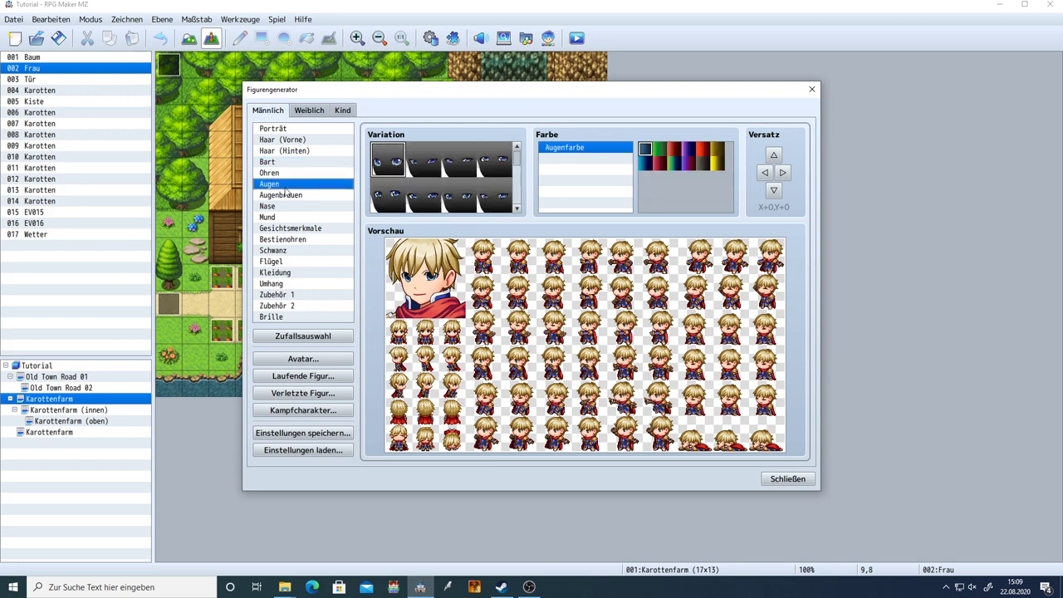
click(771, 193)
click(771, 193)
click(770, 192)
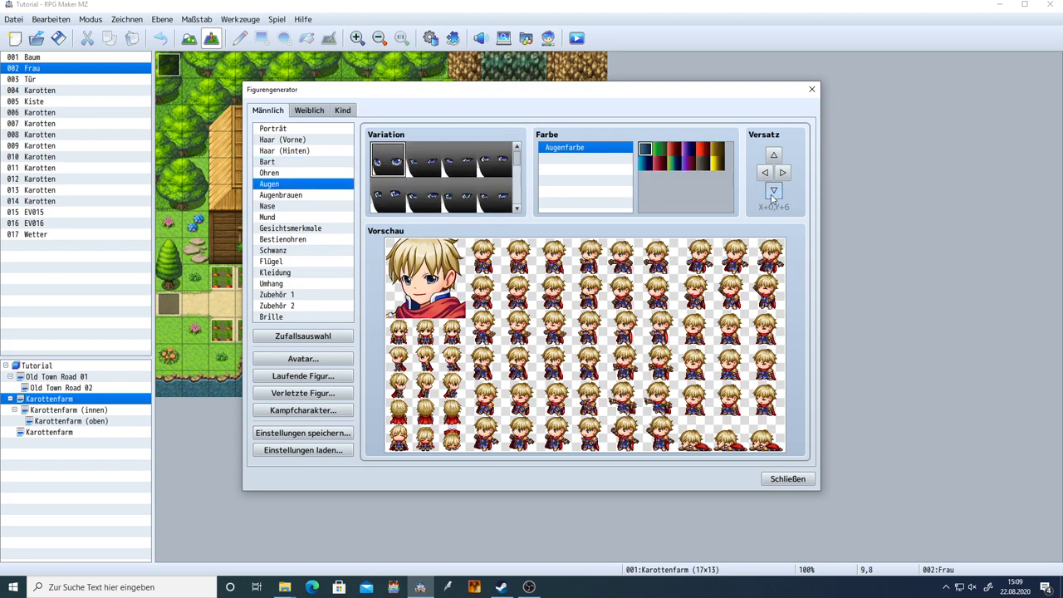
click(787, 480)
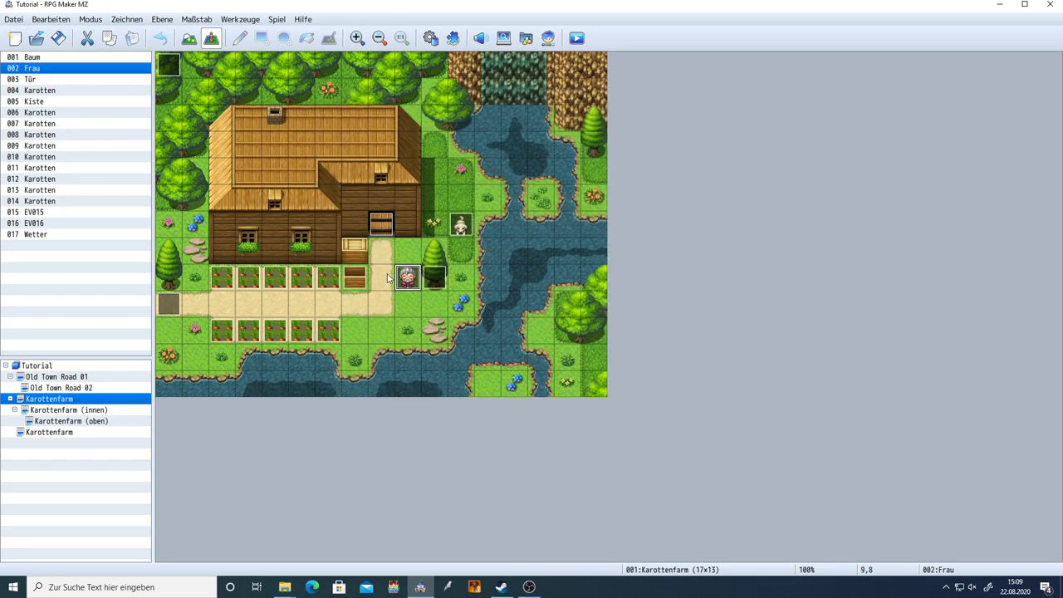
- Save the project and check the plug-in list in the plug-in manager
click(58, 39)
click(452, 38)
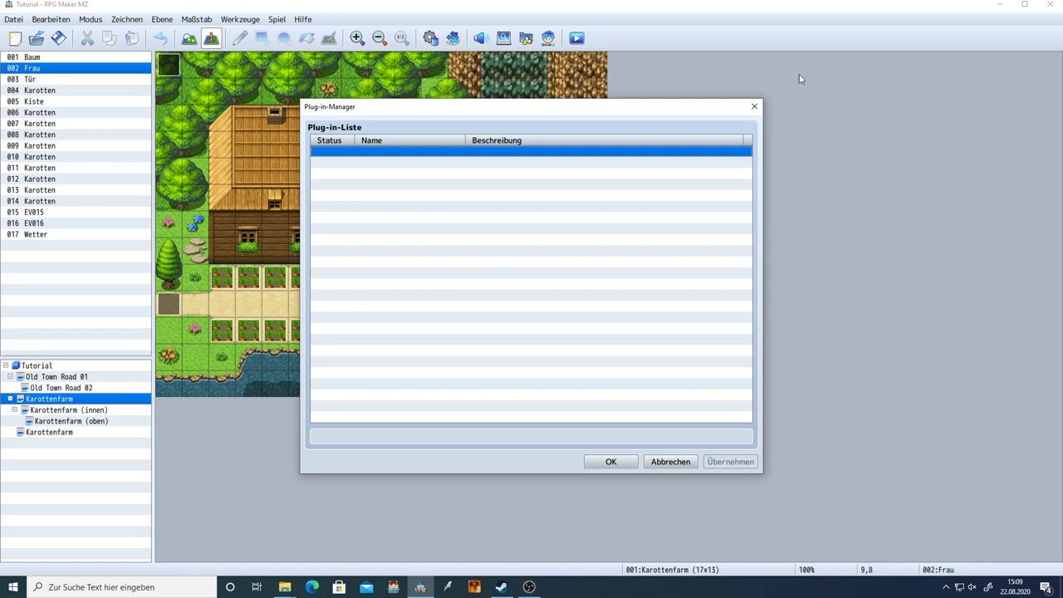
click(754, 106)
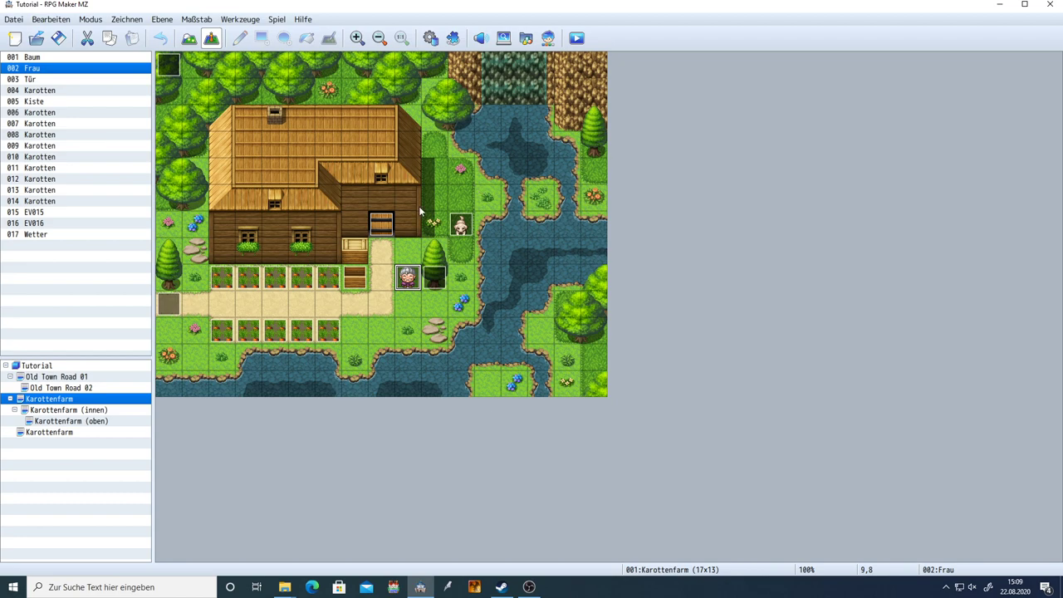
- Review the Old Town Road and Karottenfarm maps with their events, ending on Old Town Road 01
click(43, 388)
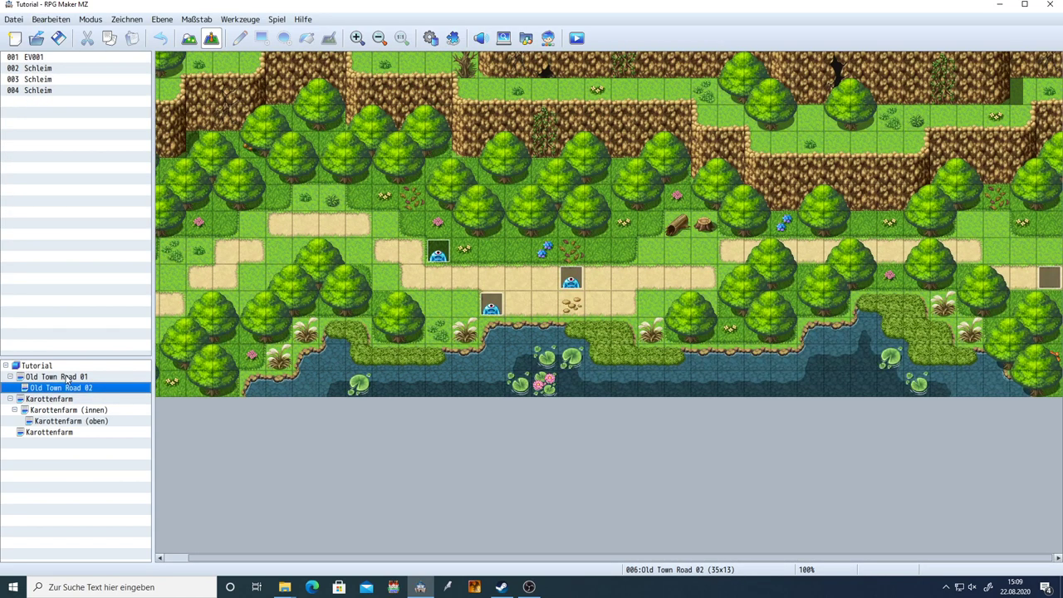
click(71, 409)
click(73, 421)
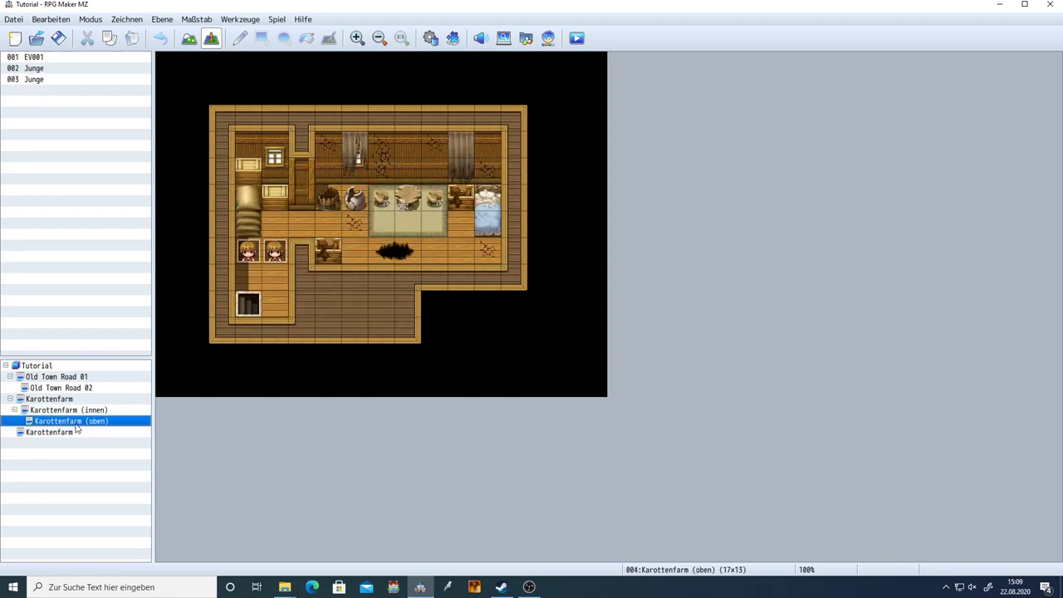
click(66, 432)
click(65, 421)
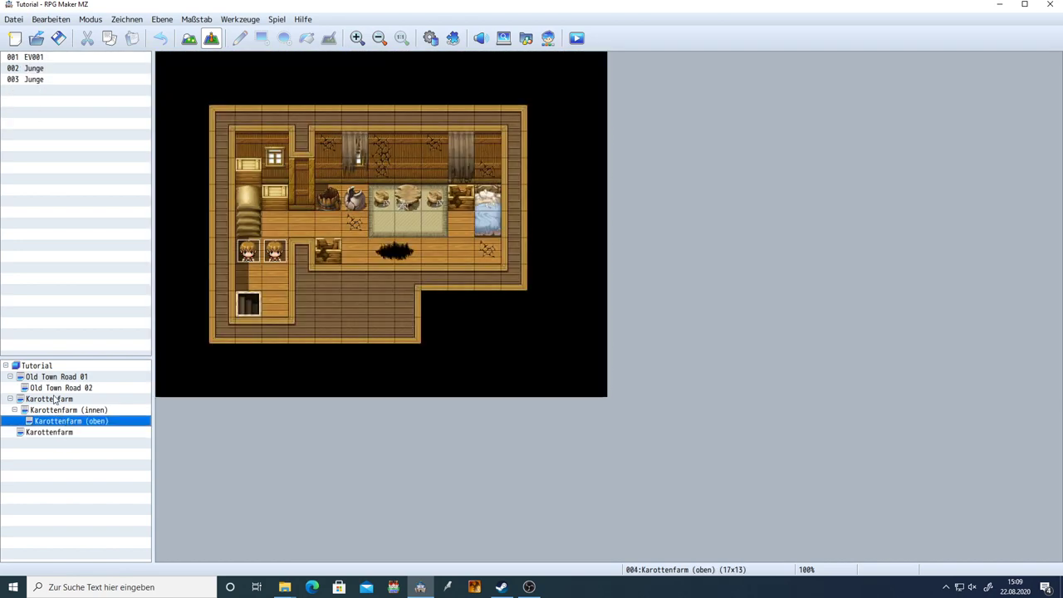
click(55, 399)
click(58, 378)
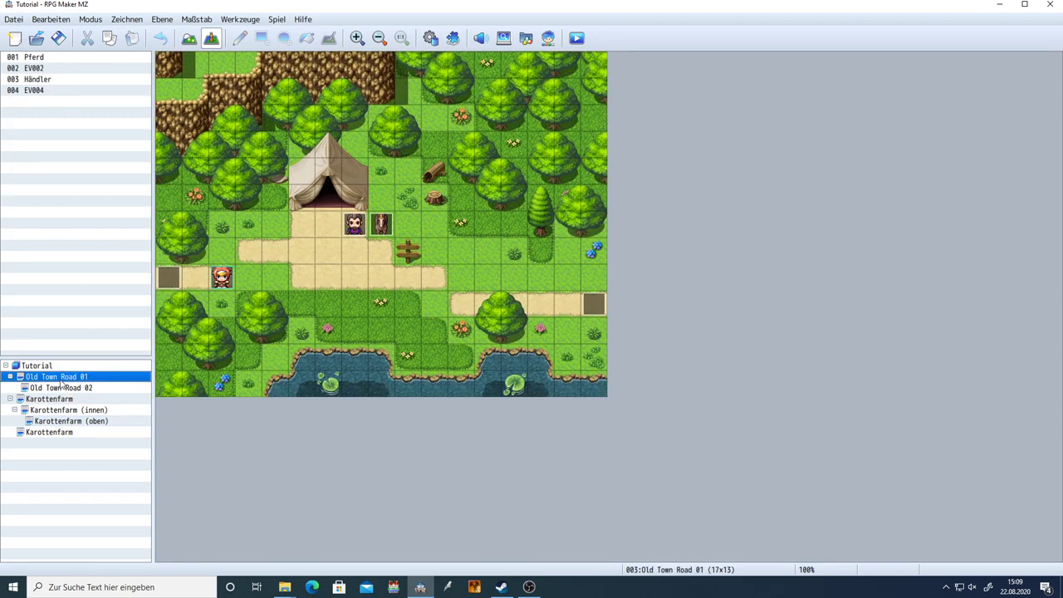